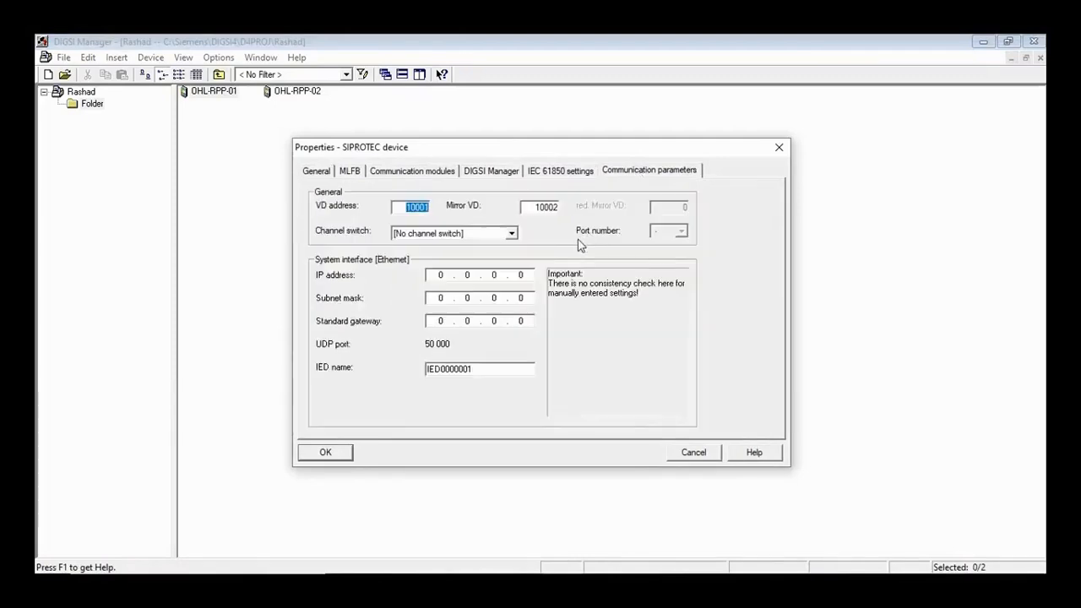
Review the IP address, standard gateway and IED name in the device's communication parameters and close the properties
left_click(432, 274)
left_click(432, 322)
double_click(449, 370)
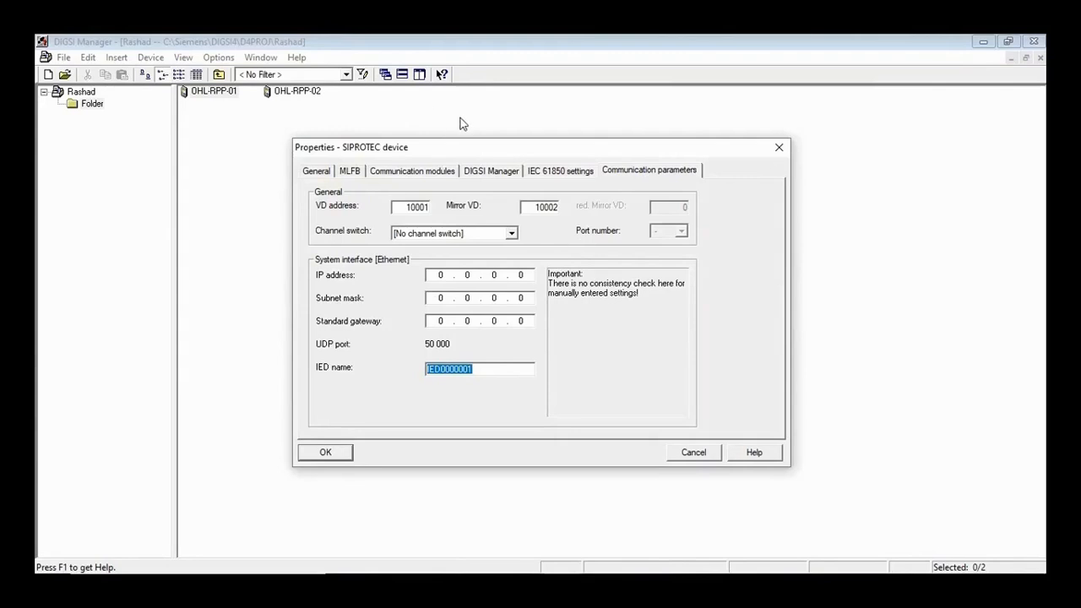
left_click(777, 150)
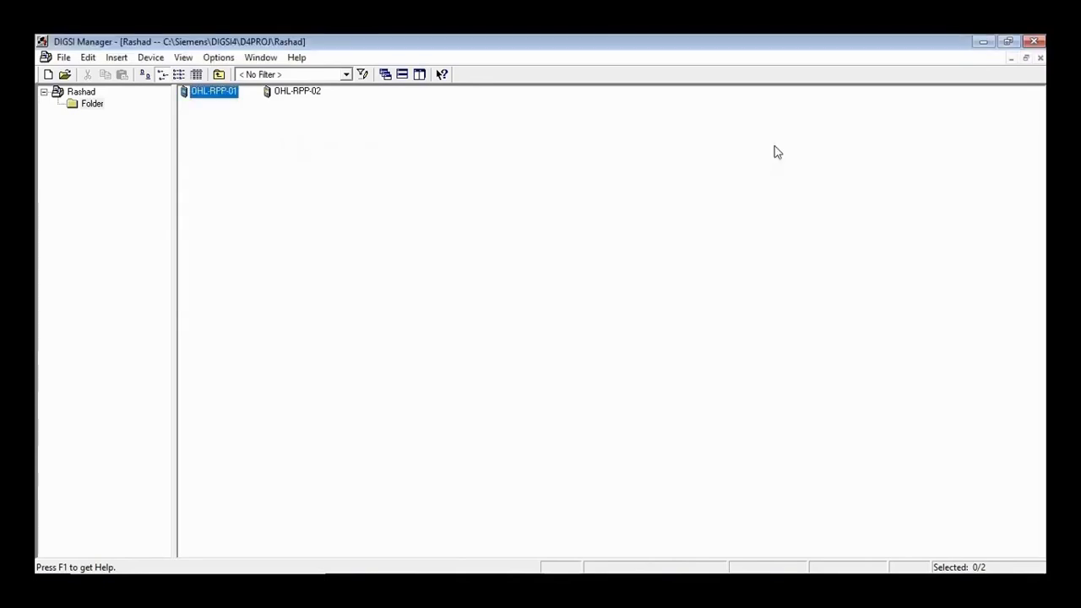
Insert a new IEC 61850 station into the project folder, keeping the default name
left_click(287, 139)
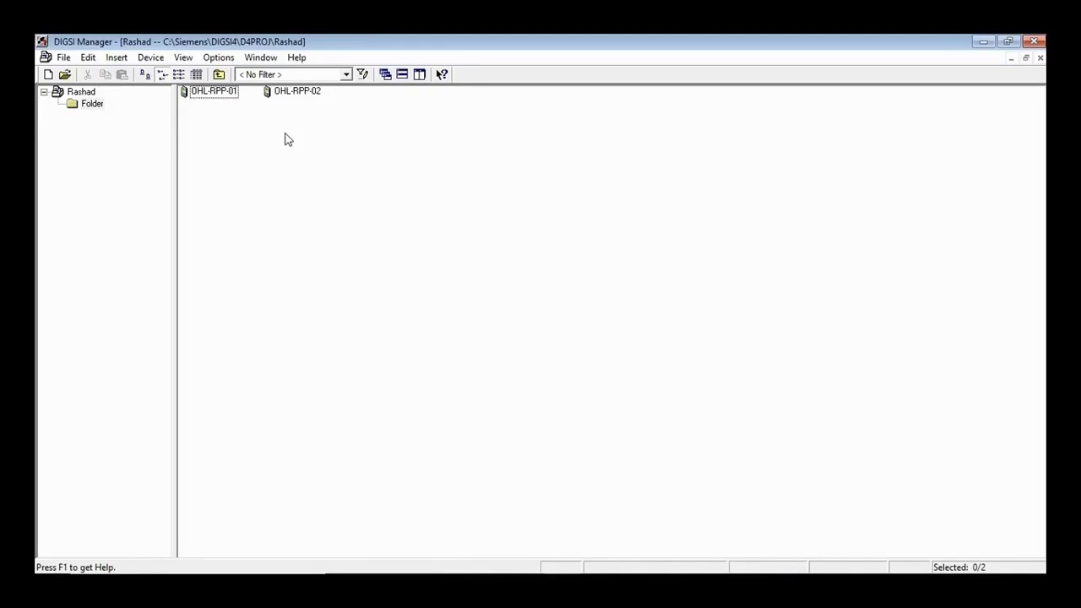
right_click(287, 139)
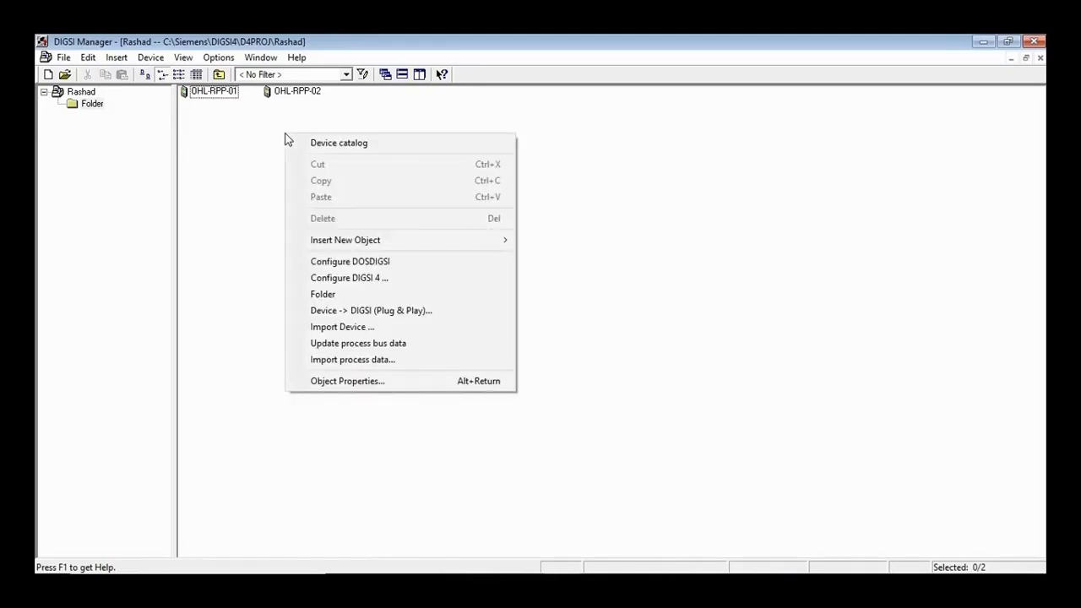
mouse_move(389, 245)
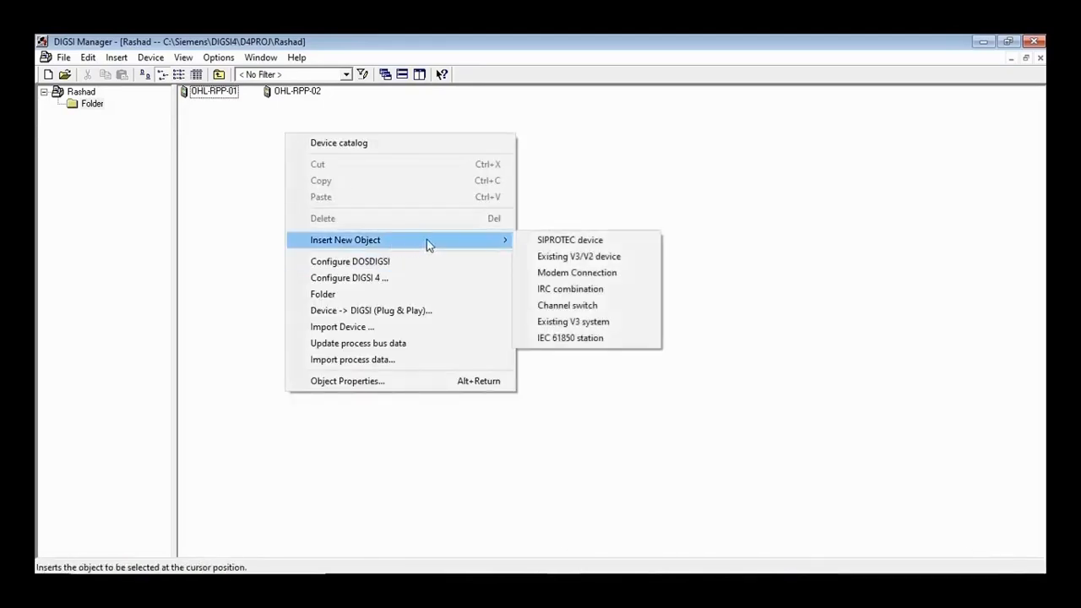
left_click(567, 344)
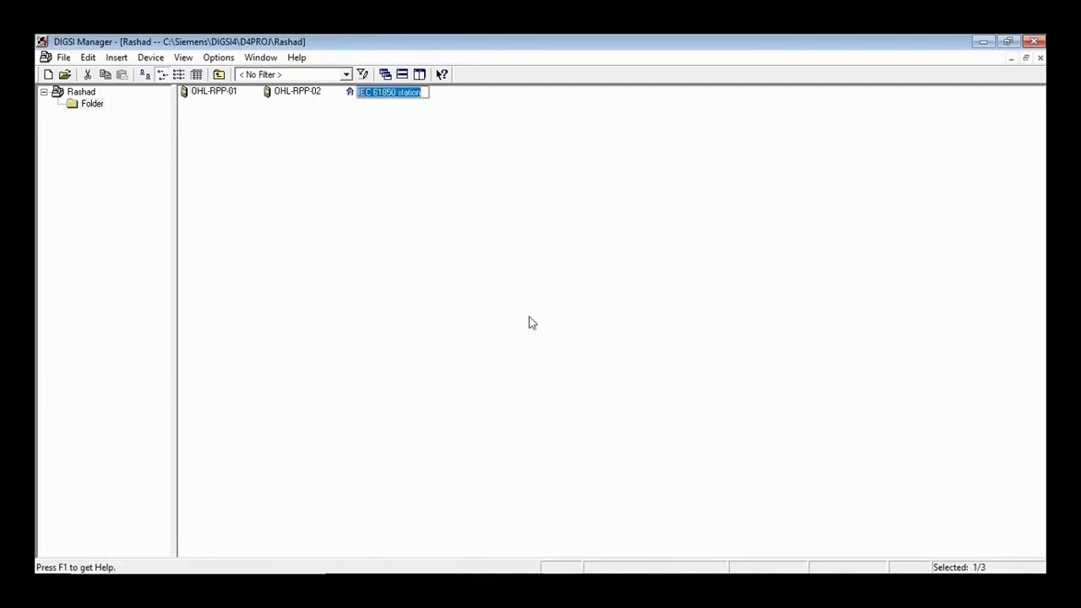
left_click(407, 135)
Open the object properties of the IEC 61850 station at the communicator settings
left_click(380, 93)
right_click(382, 99)
left_click(422, 262)
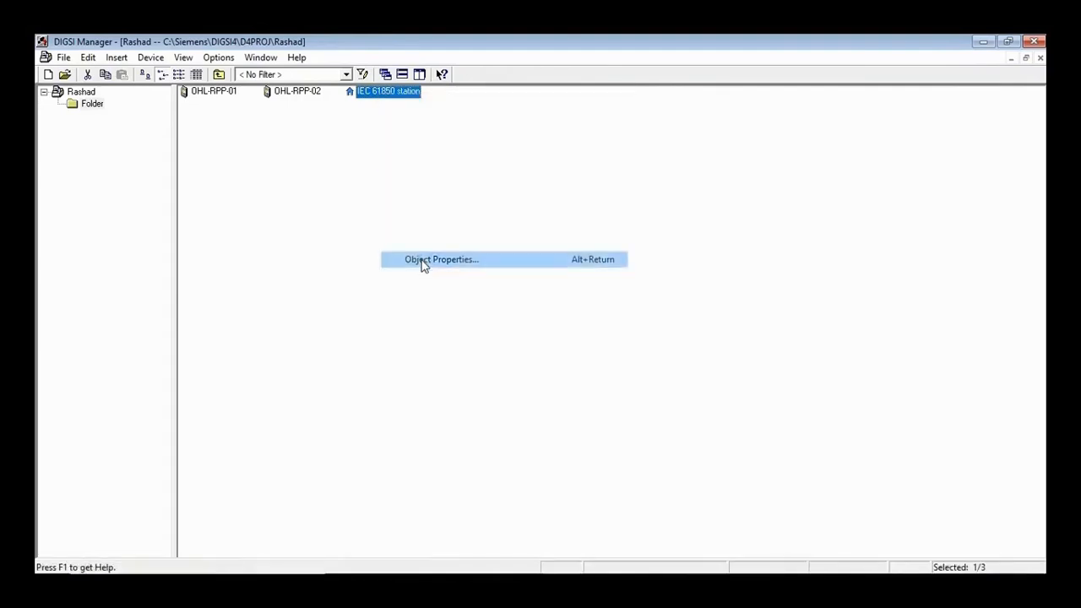
left_click(507, 148)
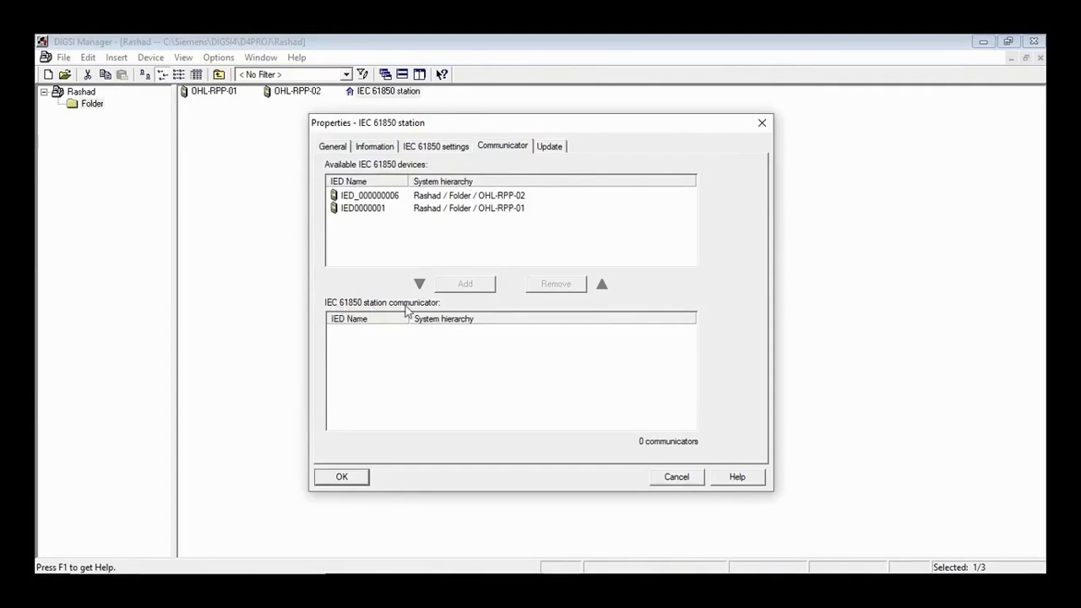
left_click(376, 209)
left_click(370, 196)
left_click(372, 208)
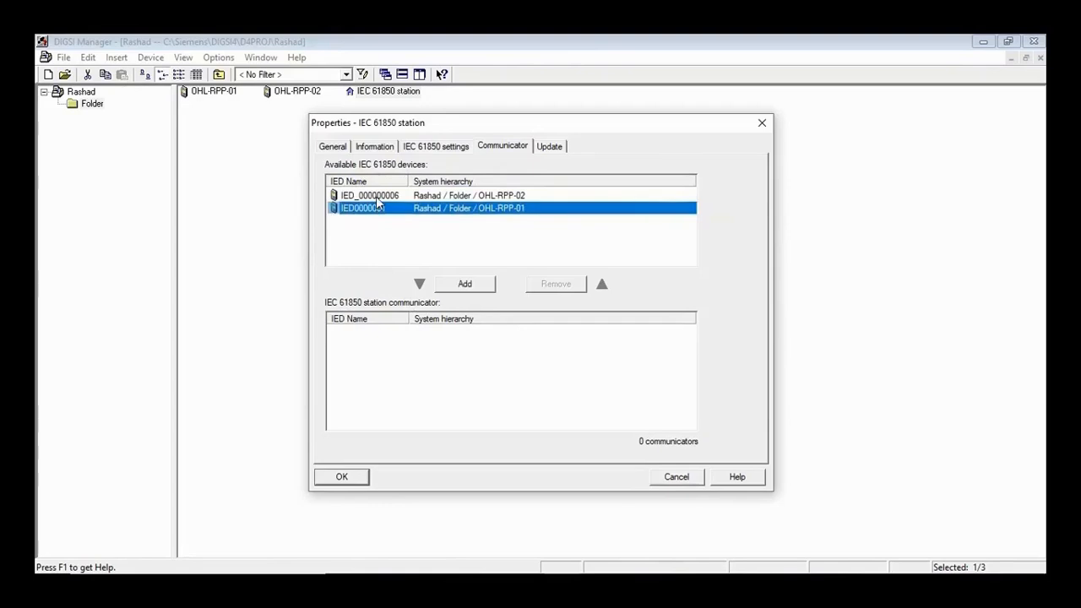
left_click(377, 196, "shift")
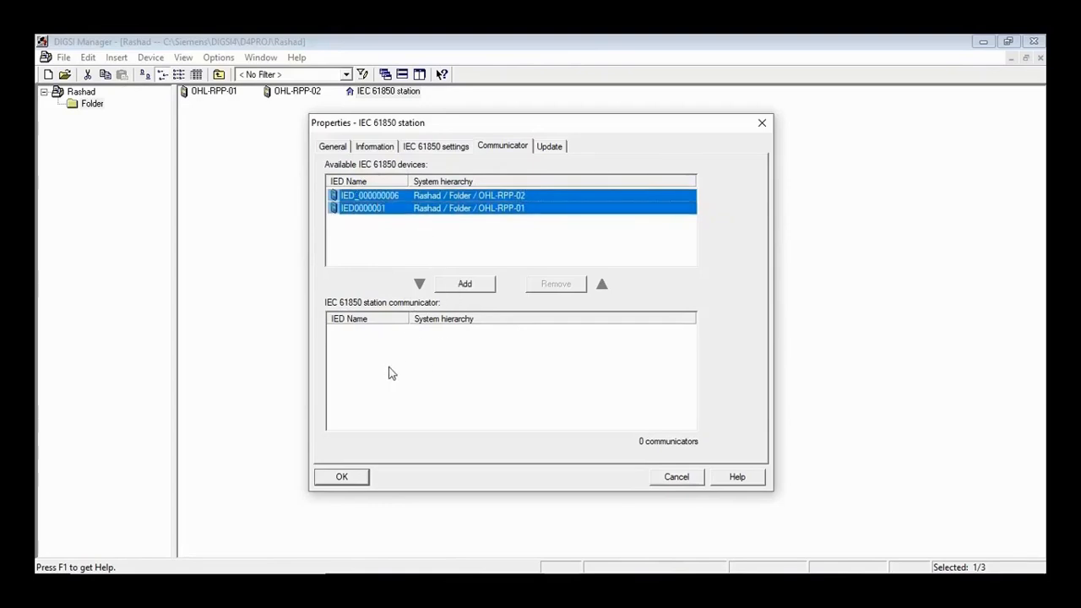
left_click(372, 212)
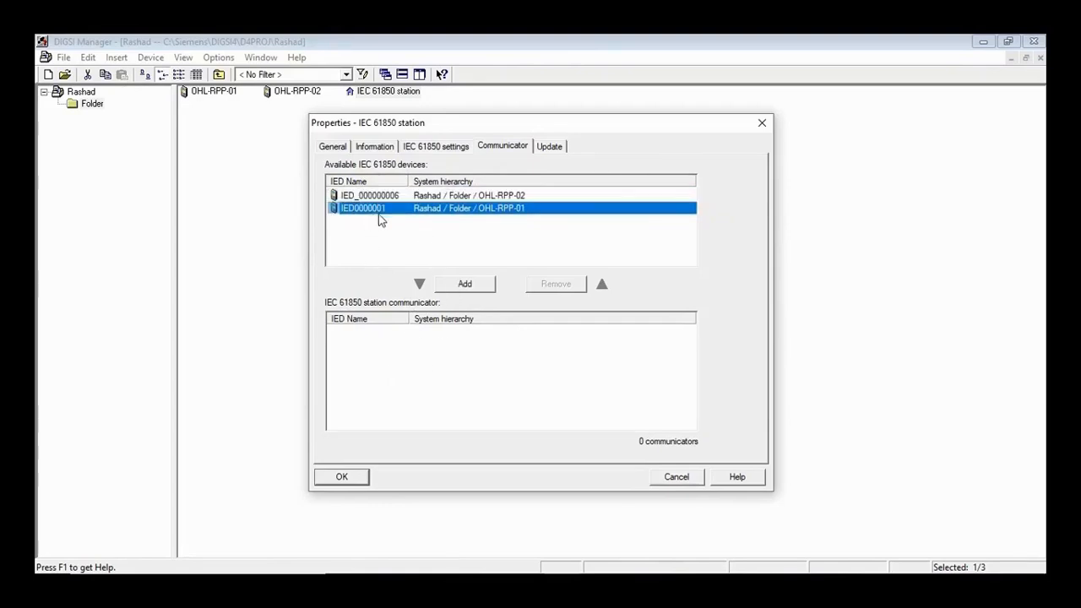
left_click(380, 227)
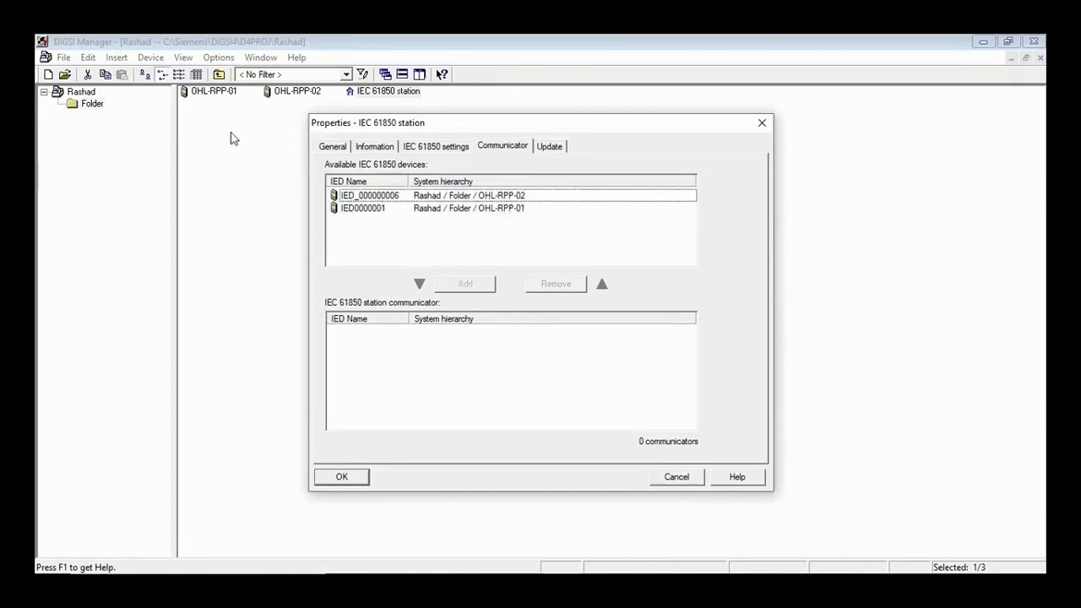
Rename the IED of device OHL-RPP-01 as OHL_01 in the list of available devices
left_click(368, 212)
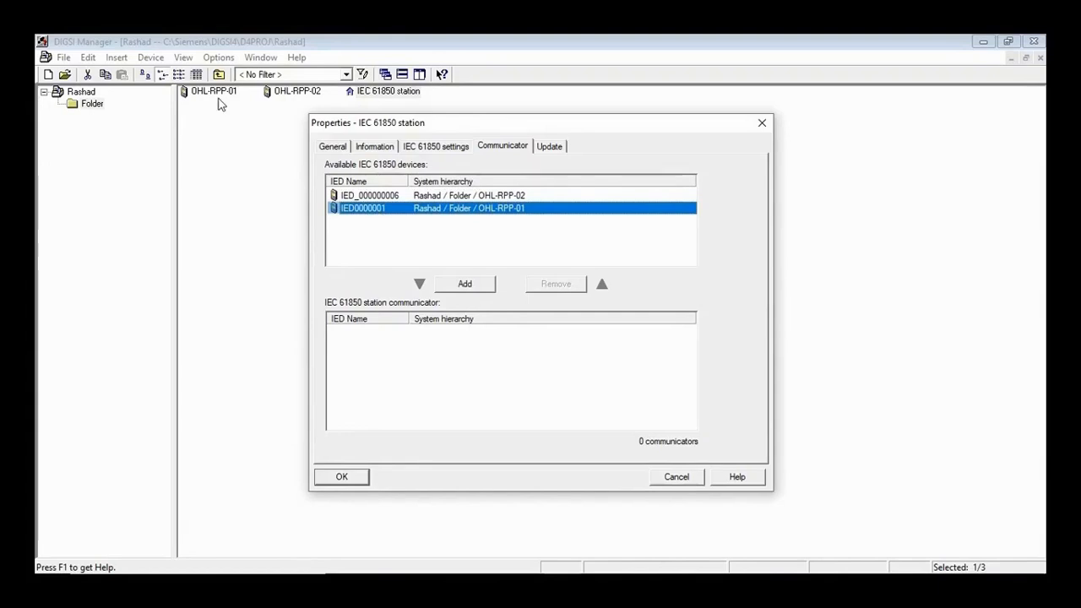
left_click(389, 211)
type("OHL")
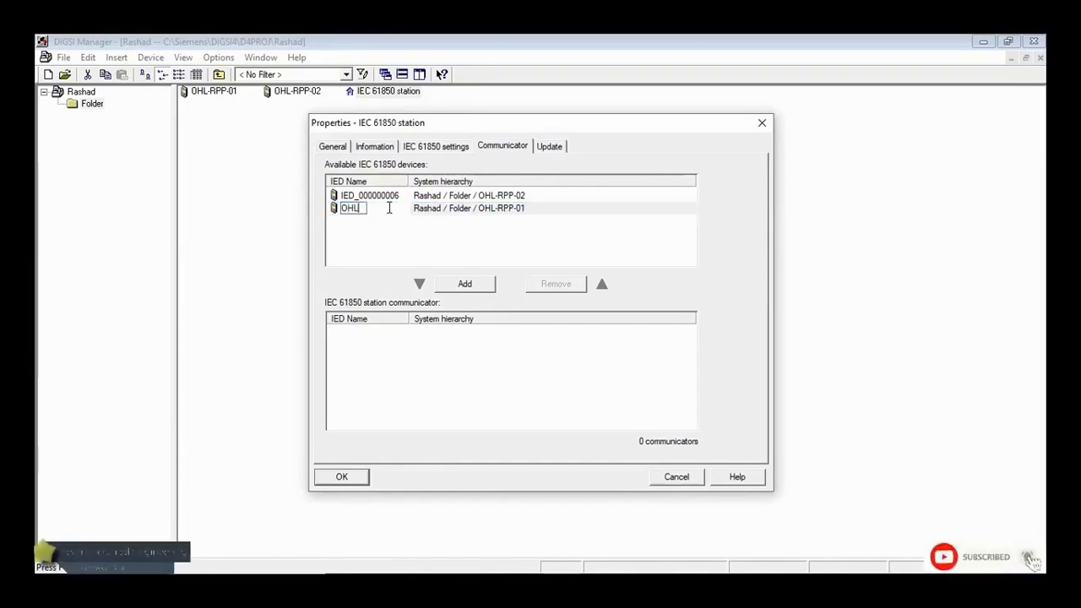
type("_01")
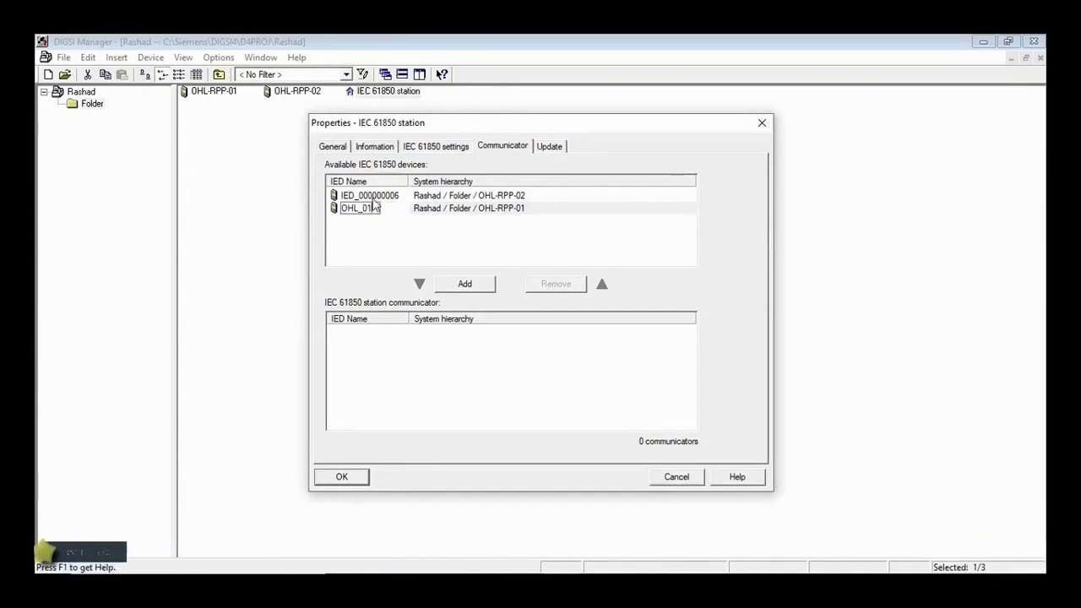
Rename the IED of device OHL-RPP-02 as OHL_02 in the list of available devices
left_click(394, 196)
left_click(394, 196)
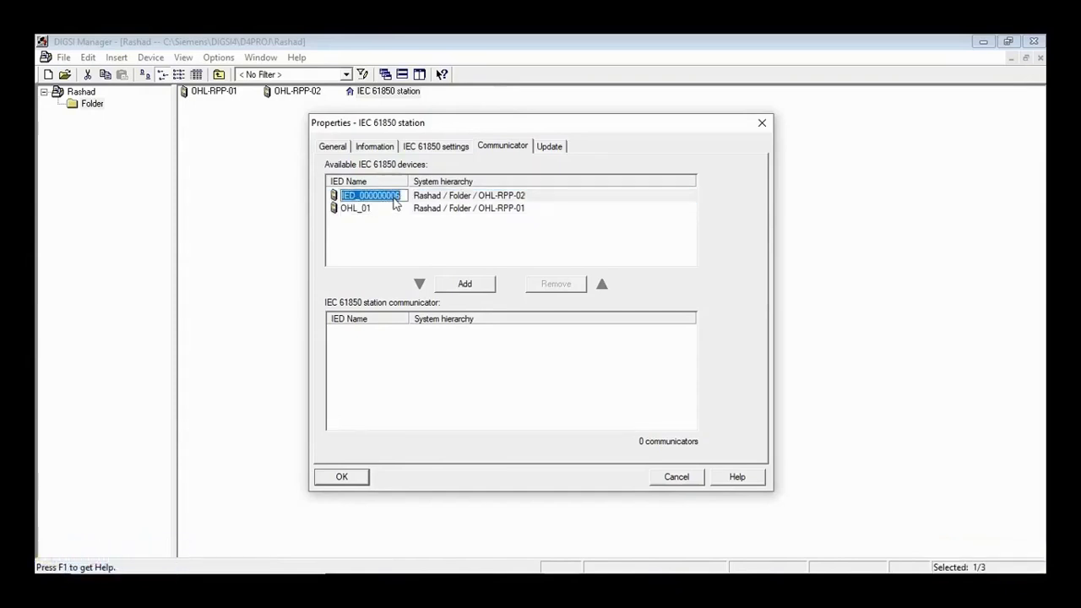
type("OHL_02")
key("Return")
Add both OHL_01 and OHL_02 to the IEC 61850 station communicators, confirm the properties and dismiss the notice
left_click(359, 211)
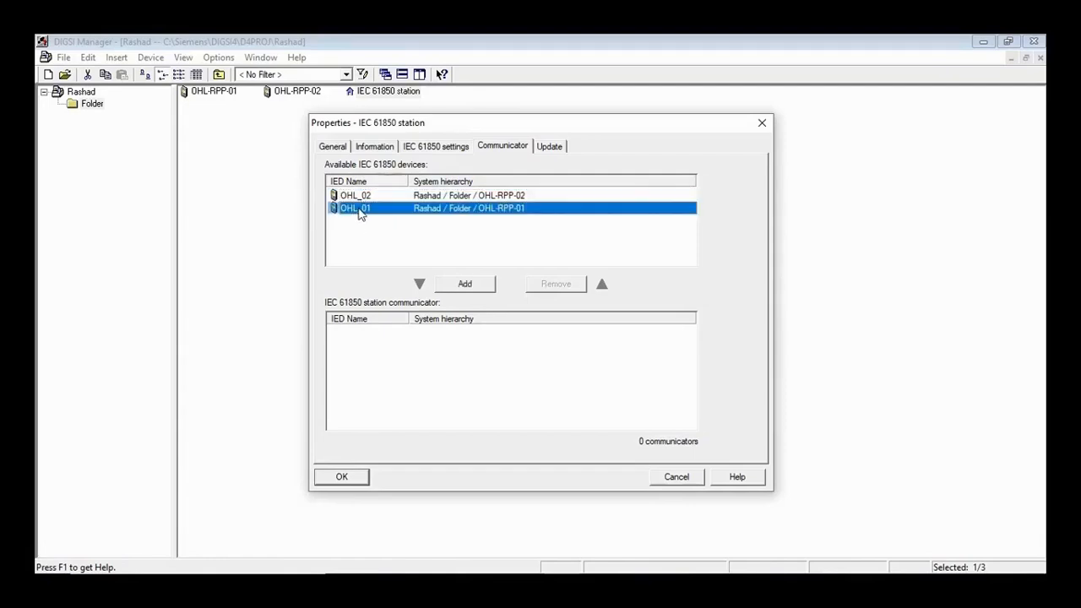
left_click(359, 196, "shift")
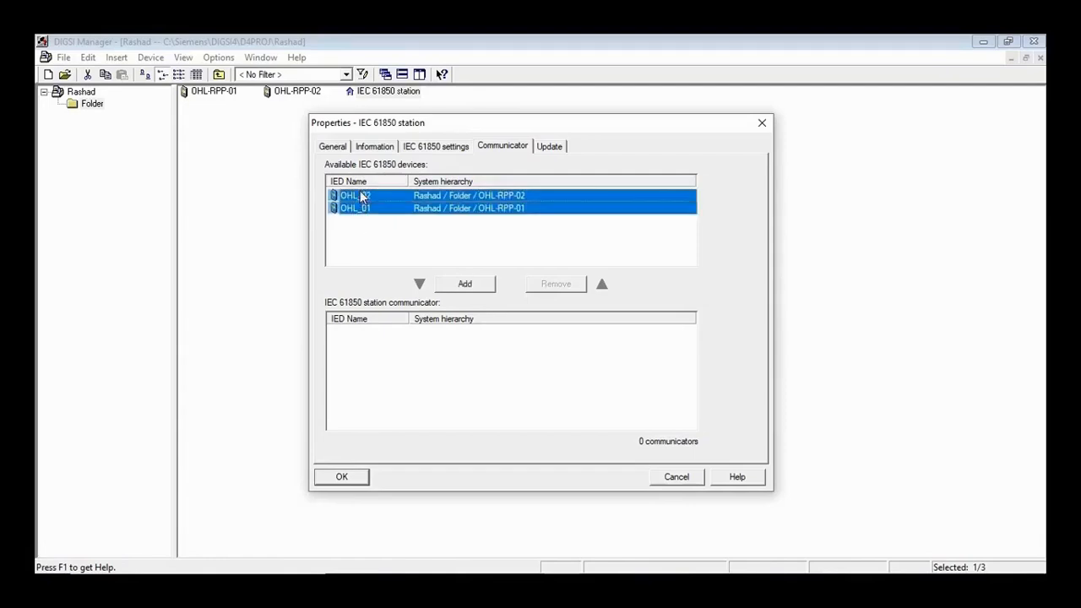
left_click(463, 286)
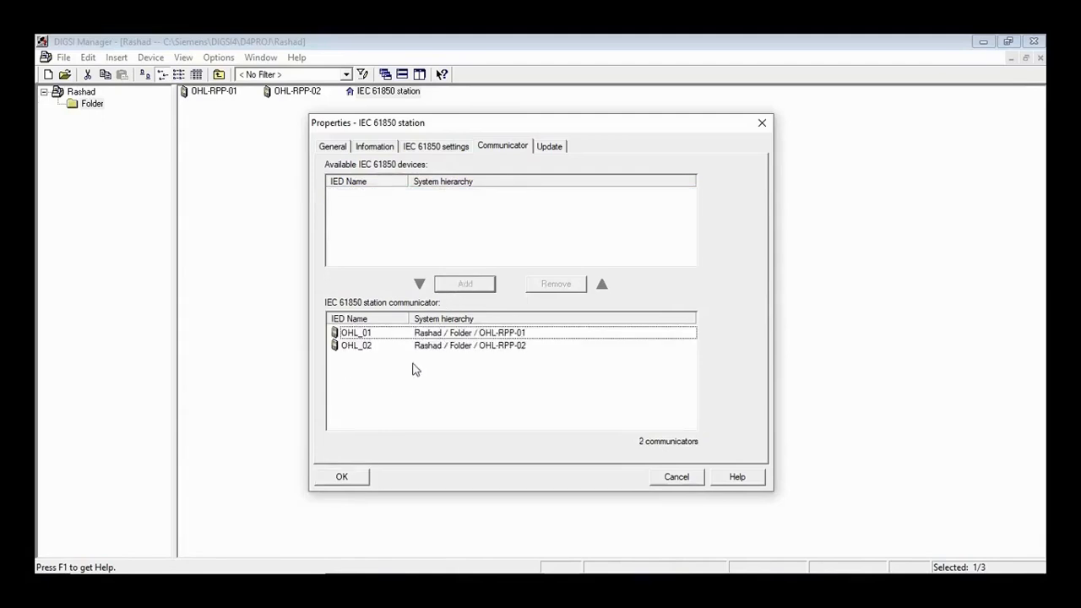
left_click(350, 477)
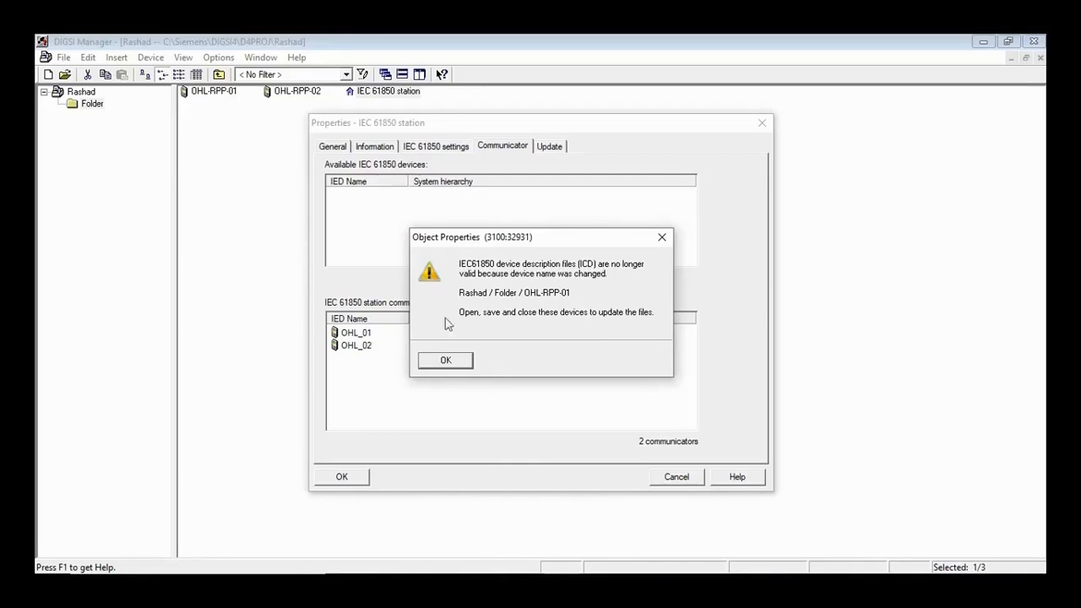
left_click(462, 366)
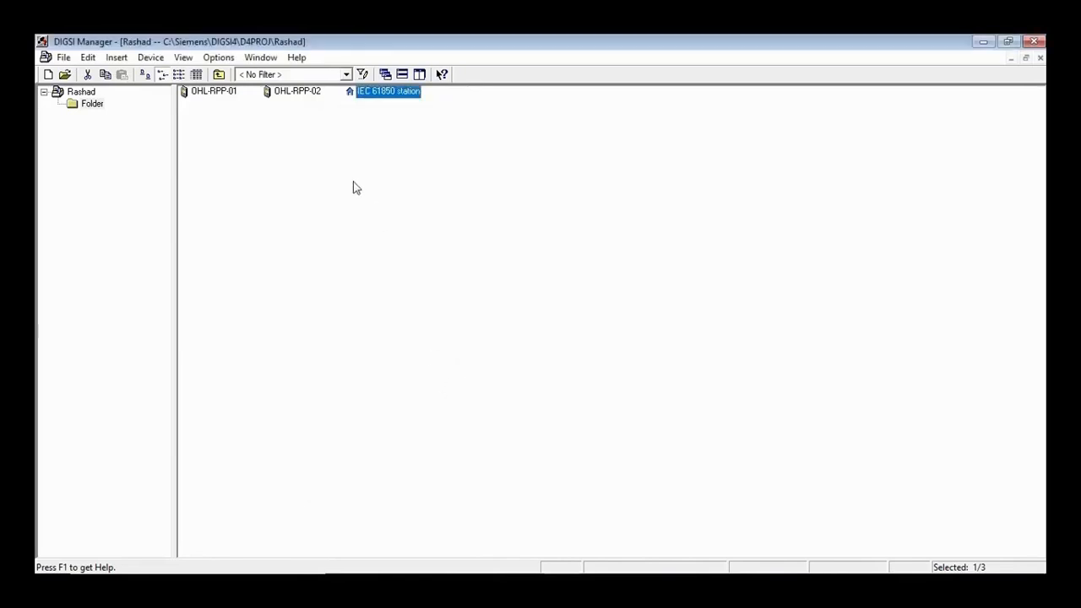
Try to open the IEC 61850 station in the system configurator, and close the report and message
left_click(274, 130)
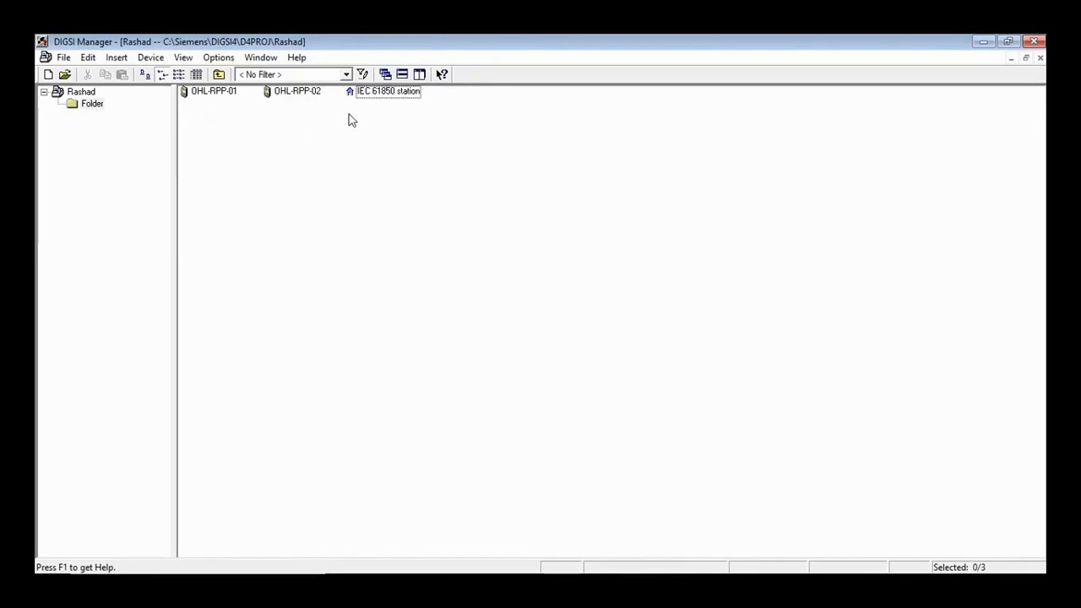
double_click(377, 99)
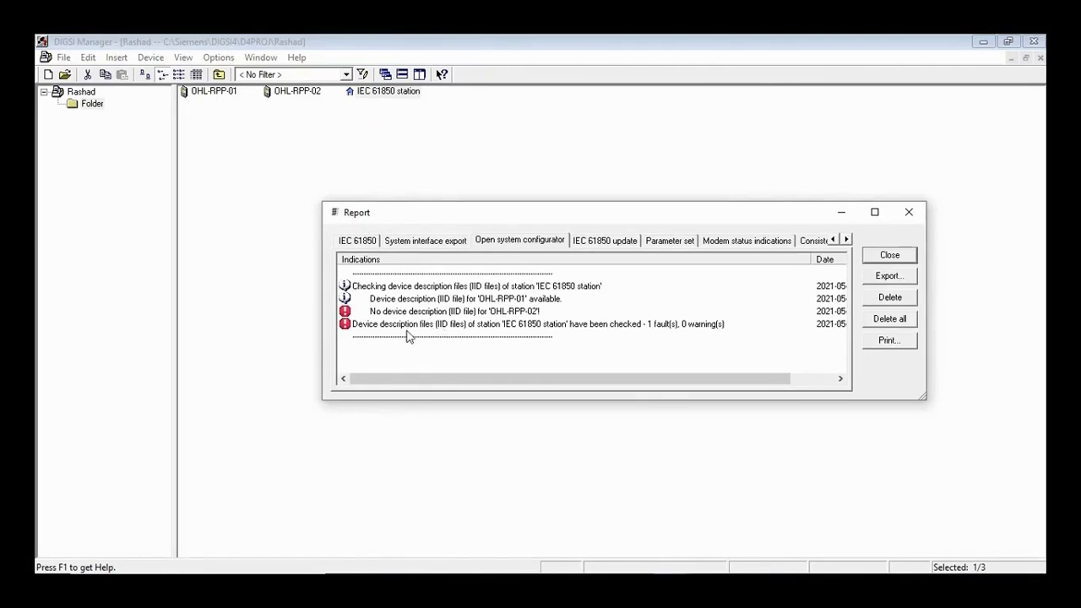
left_click(882, 256)
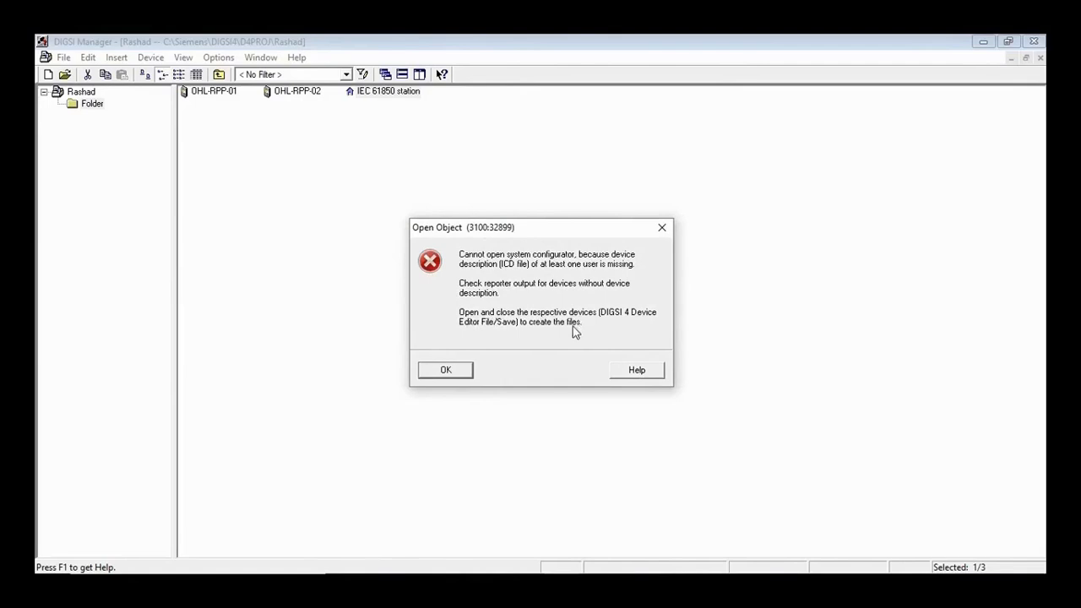
left_click(466, 373)
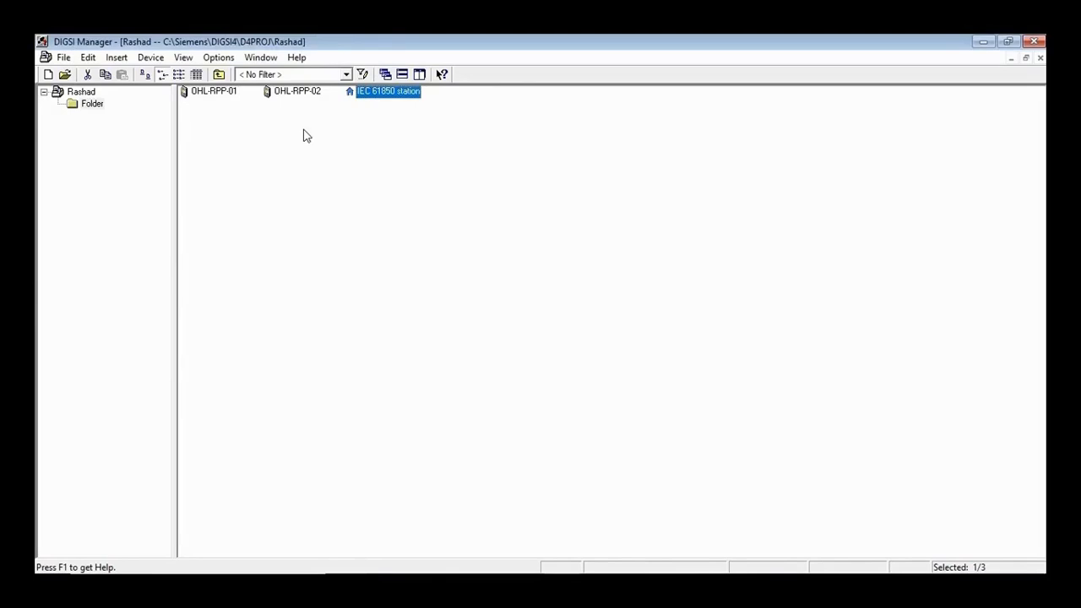
Open device OHL-RPP-02 offline, close the report and exit the device editor to create its description file
left_click(296, 98)
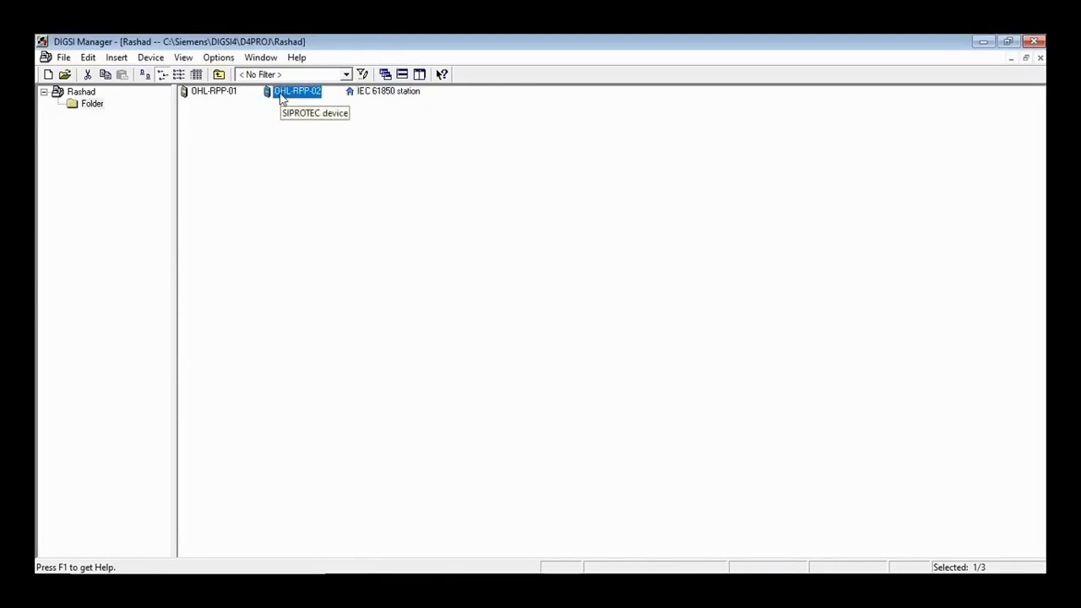
double_click(280, 94)
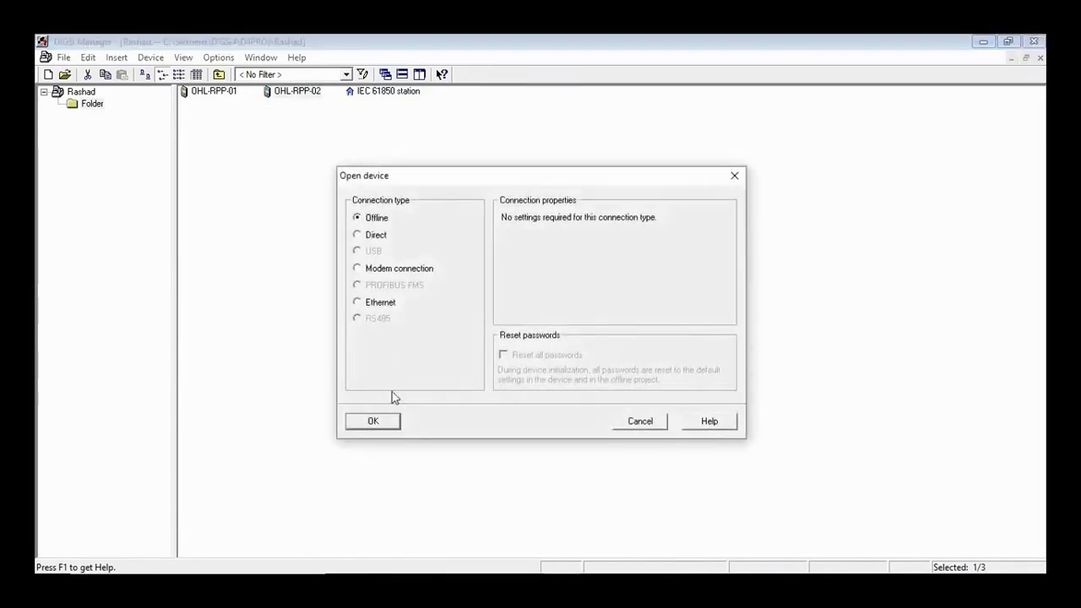
left_click(390, 429)
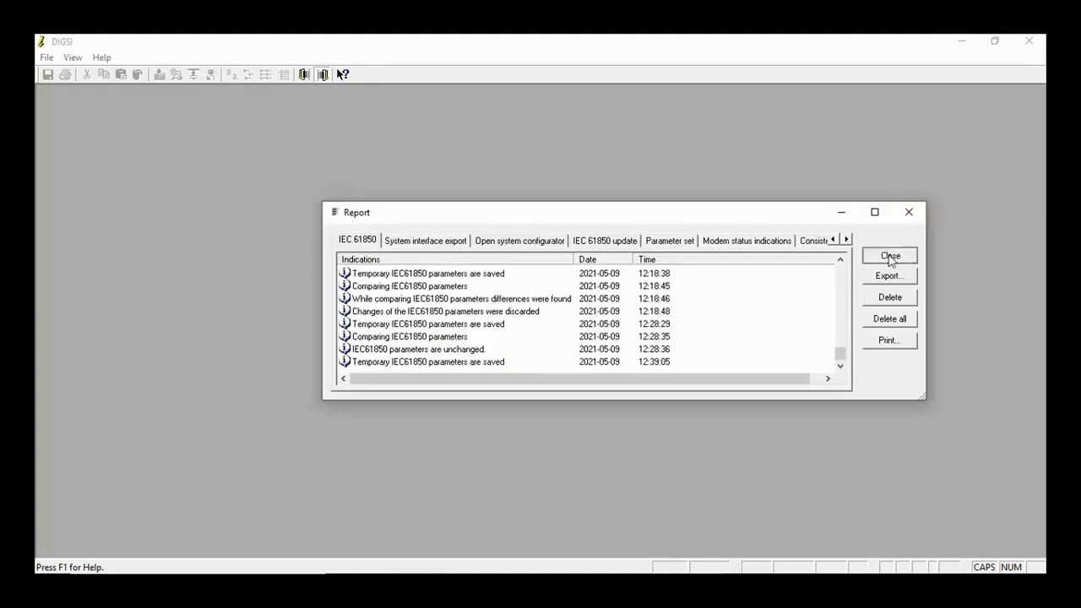
left_click(889, 254)
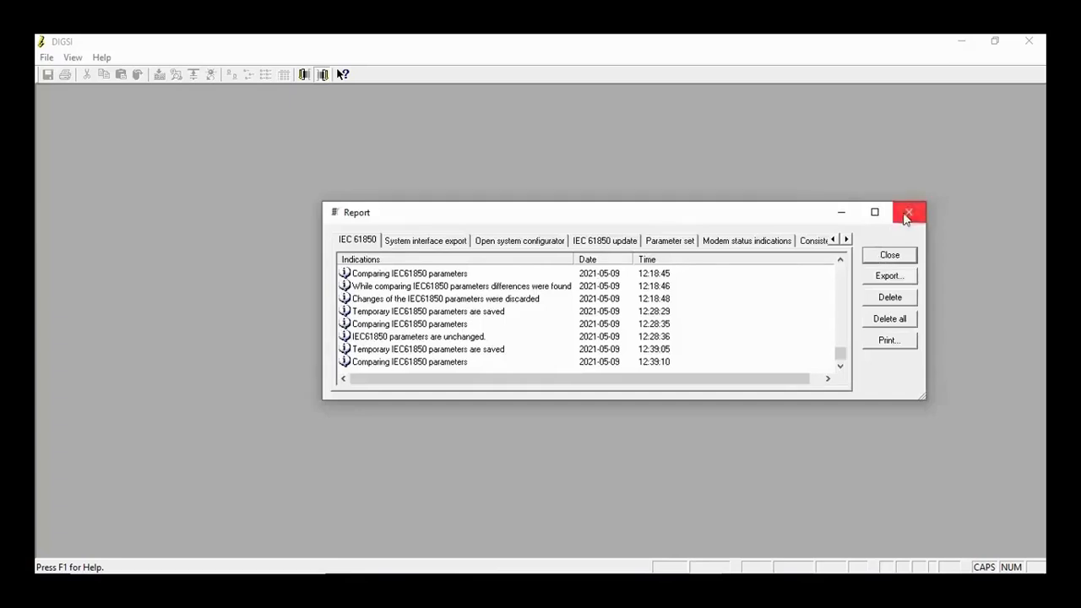
left_click(895, 258)
left_click(883, 258)
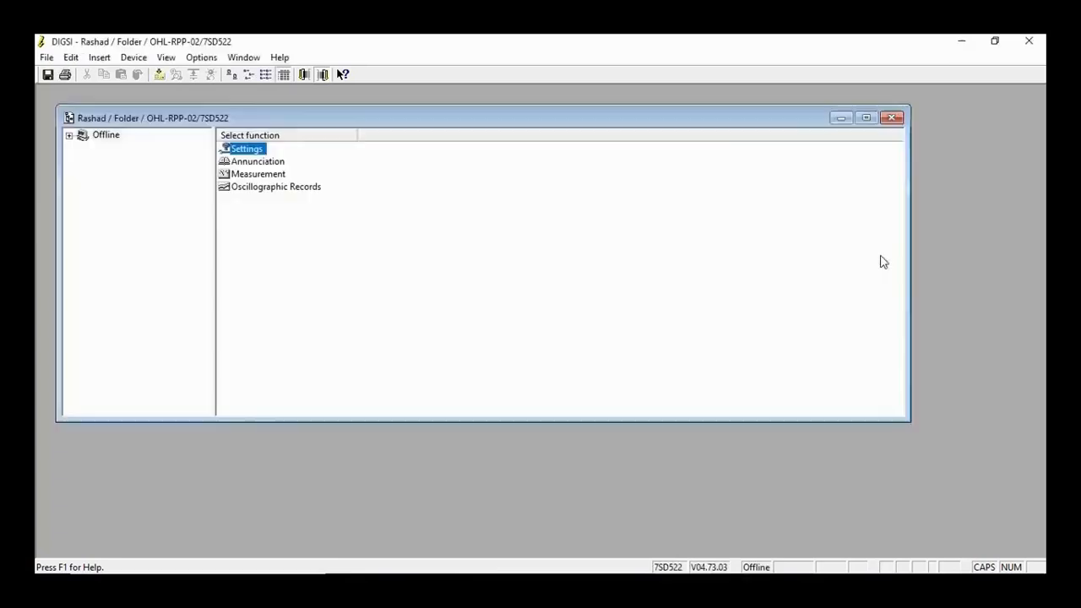
left_click(894, 116)
left_click(1029, 42)
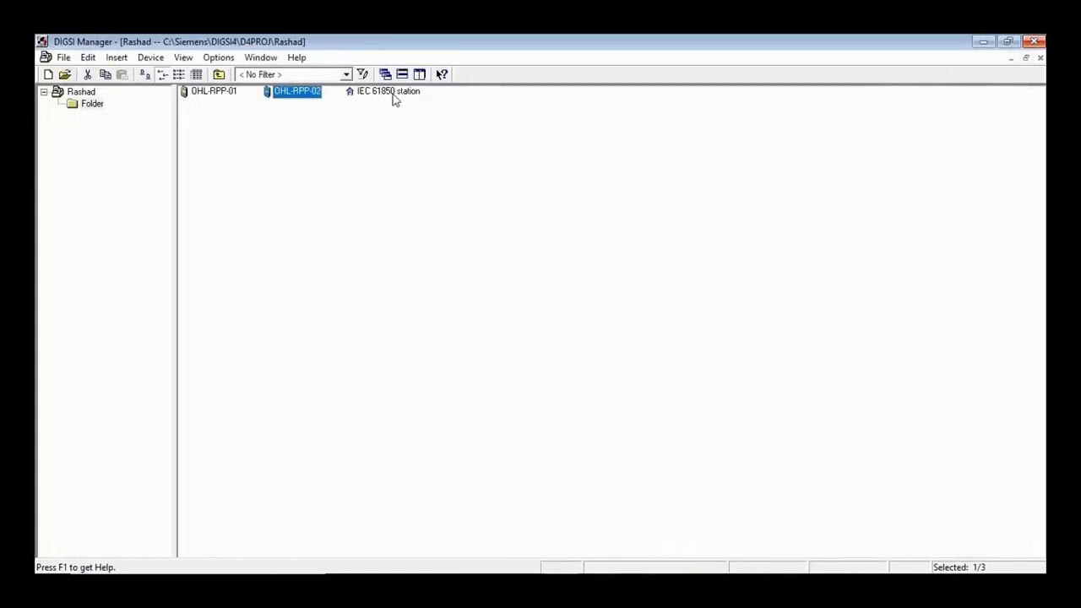
Open the properties of device OHL-RPP-02 at the communication parameters to check its IED name and network settings
left_click(229, 106)
right_click(212, 96)
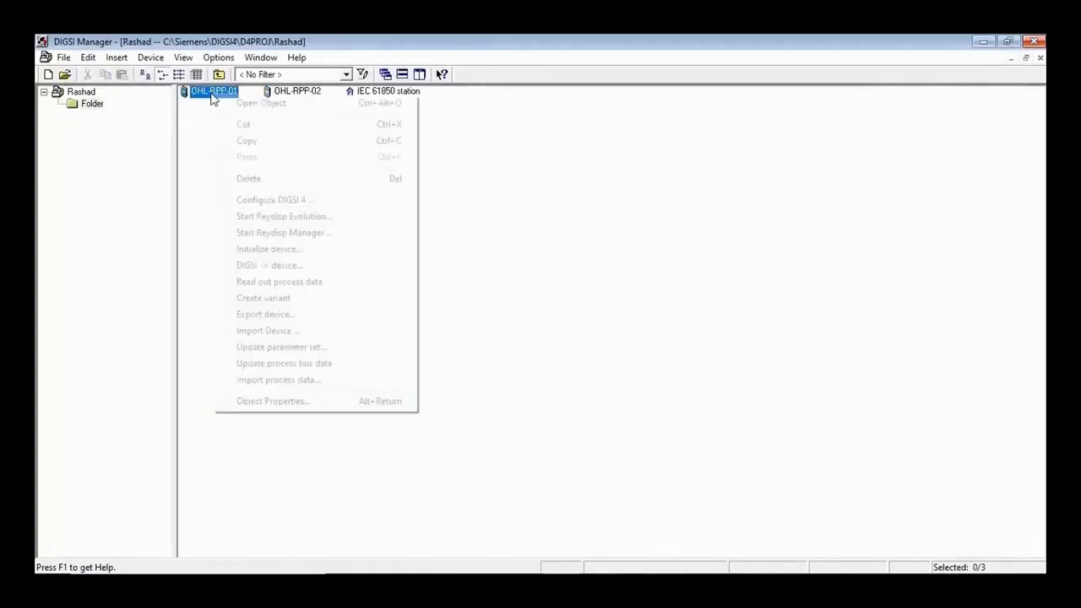
left_click(294, 103)
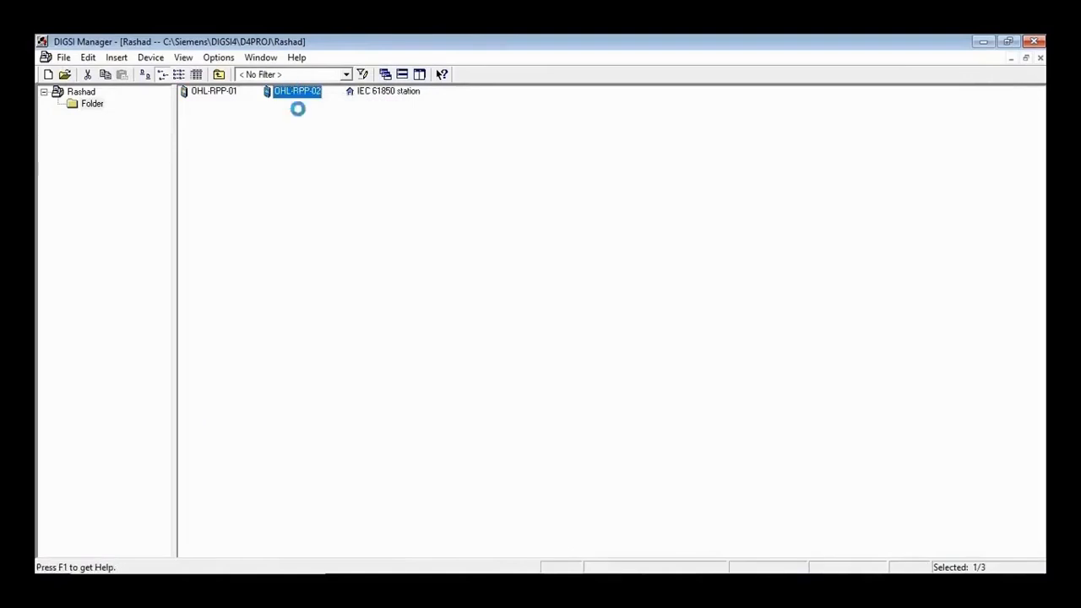
right_click(292, 91)
left_click(356, 400)
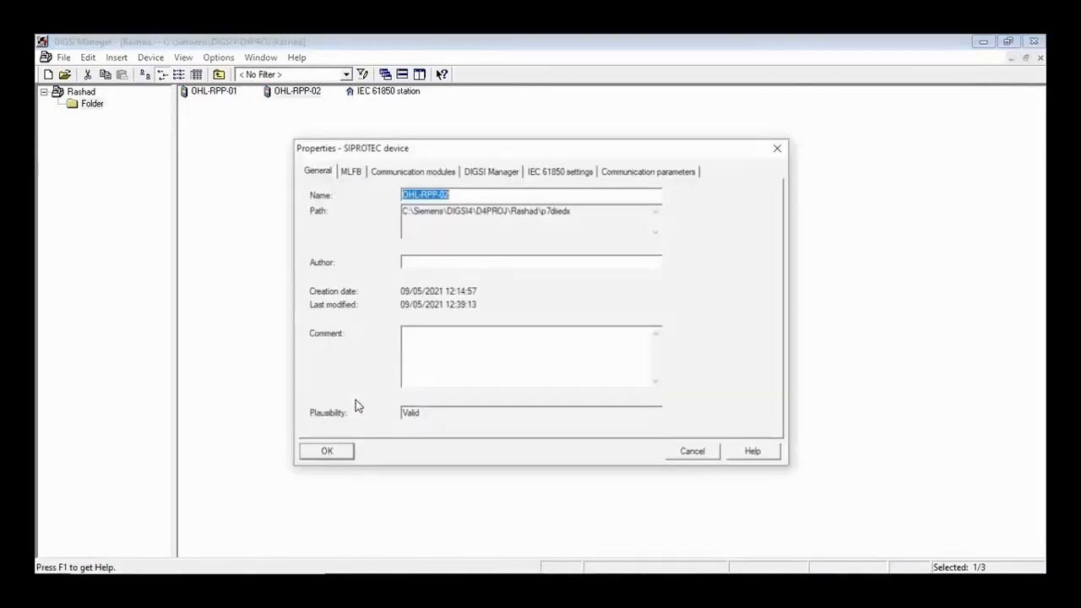
left_click(624, 172)
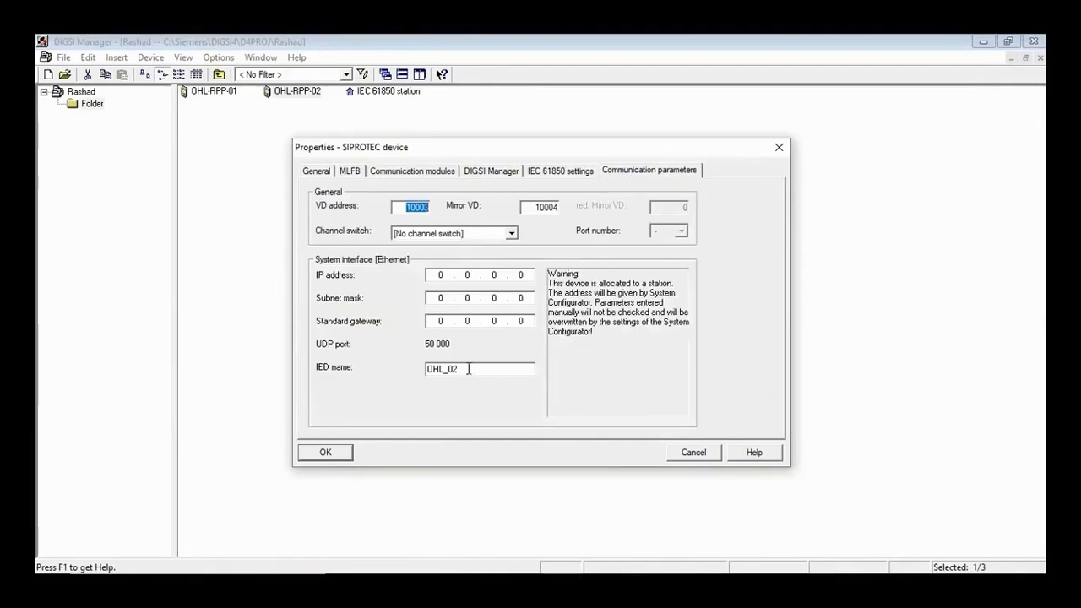
Check the IED name of device OHL-RPP-02 and close its properties without making changes
double_click(465, 365)
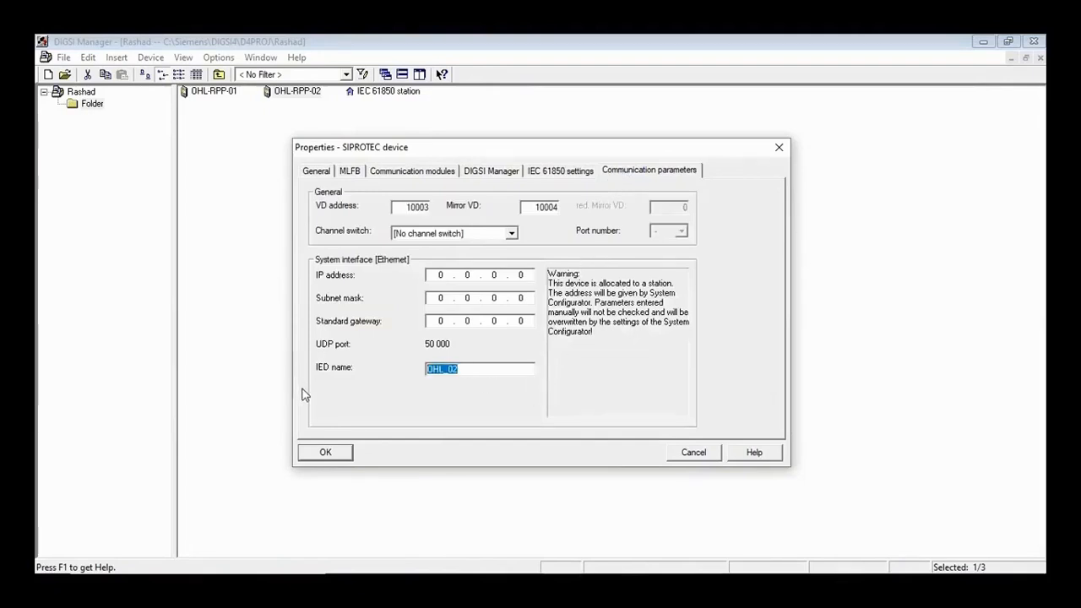
left_click(690, 454)
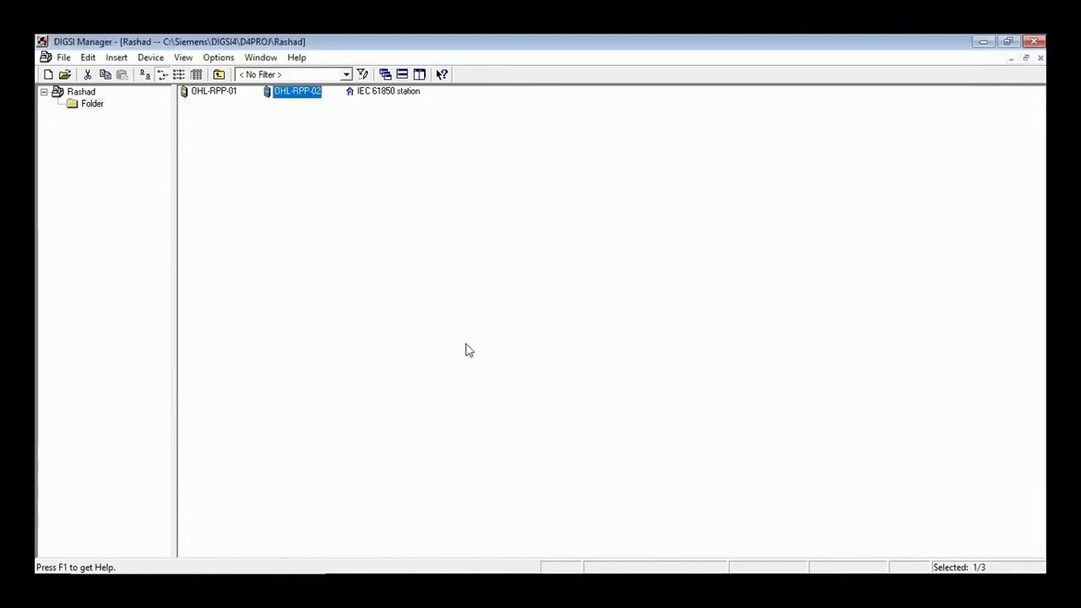
left_click(296, 101)
Open device OHL-RPP-01 offline, close the reports and exit its device editor
left_click(210, 101)
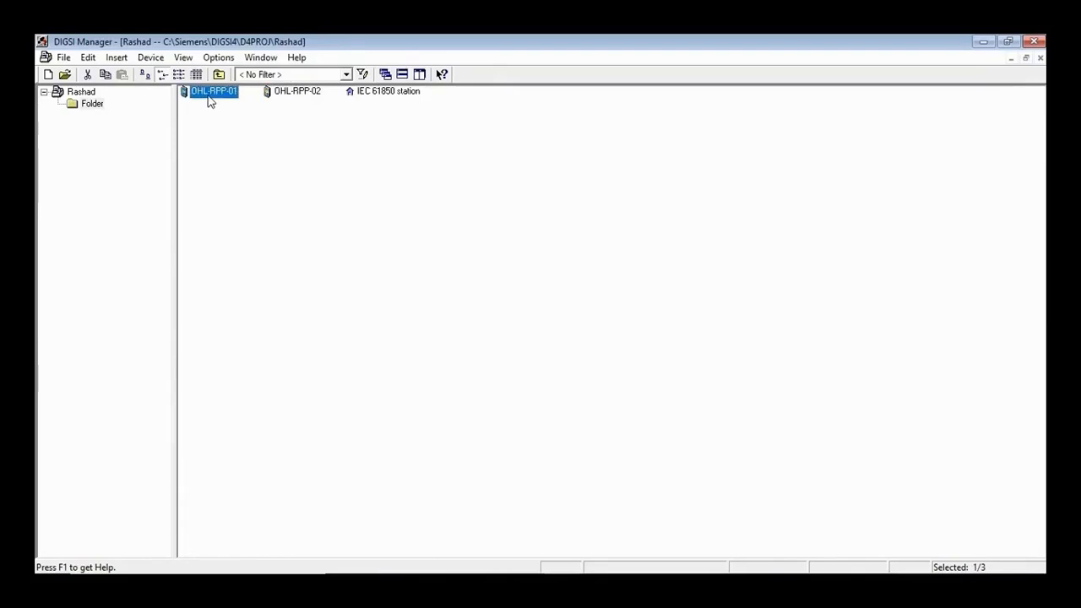
double_click(211, 101)
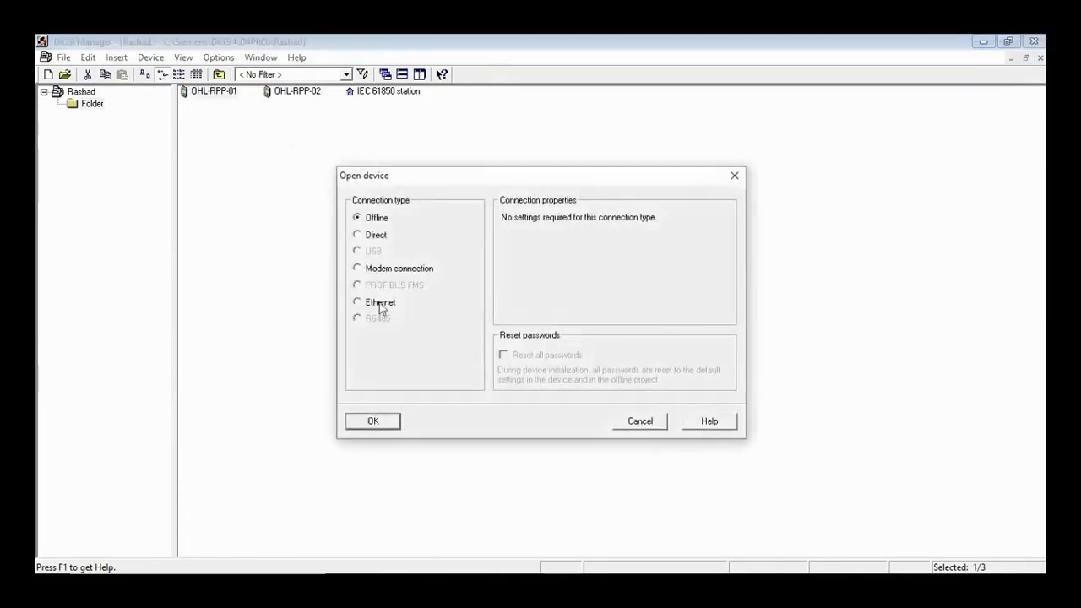
left_click(374, 421)
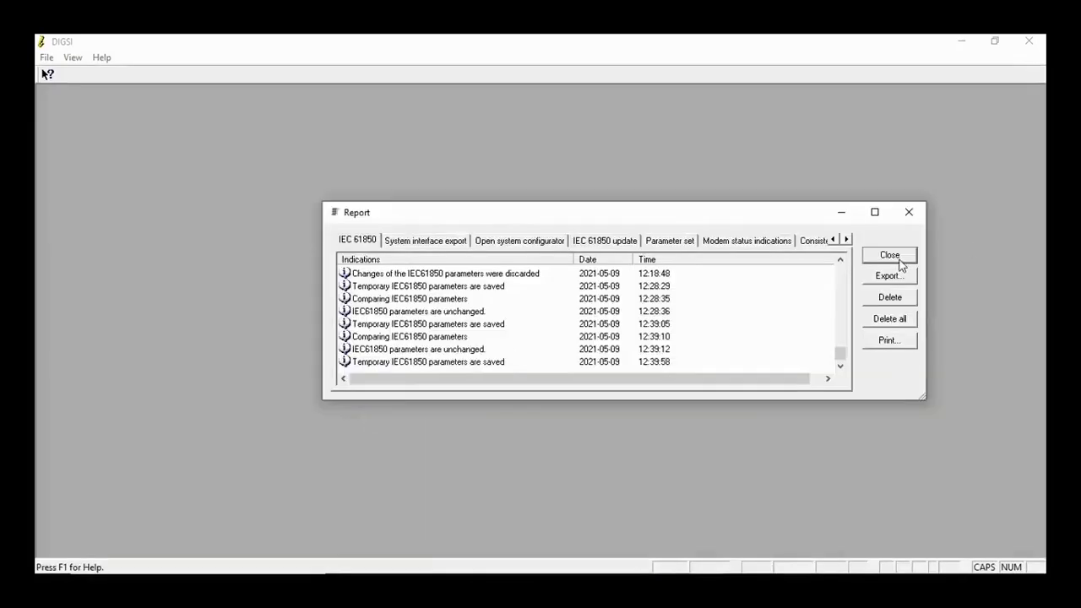
left_click(898, 259)
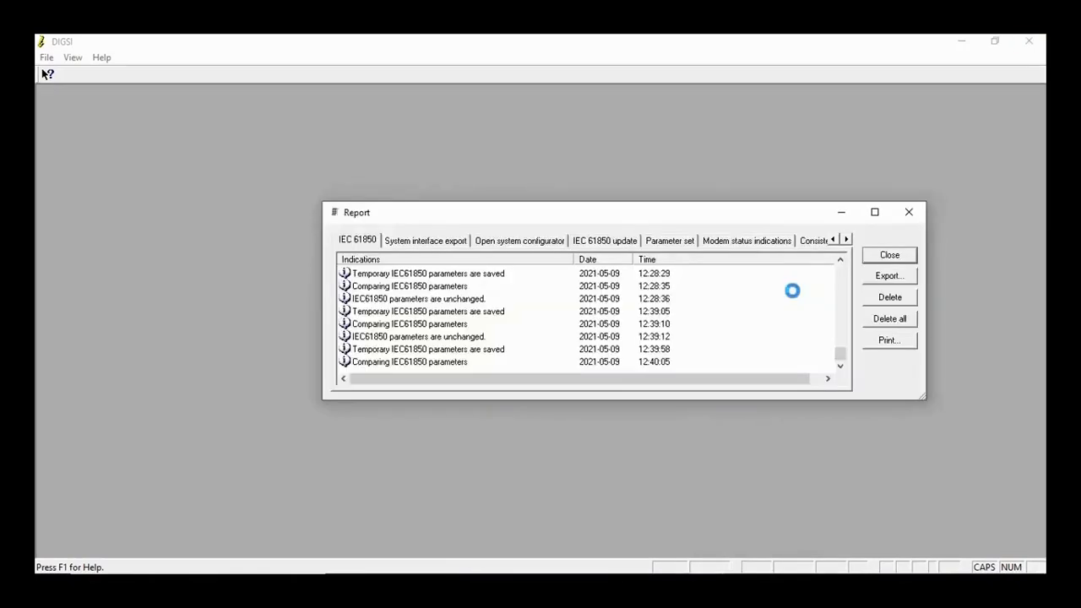
left_click(892, 256)
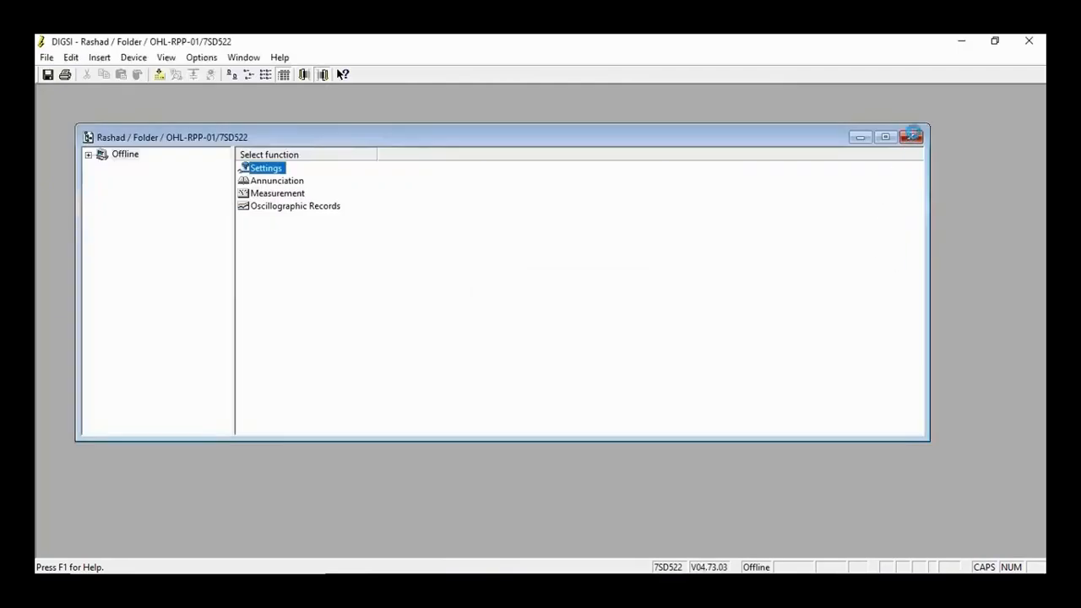
left_click(913, 136)
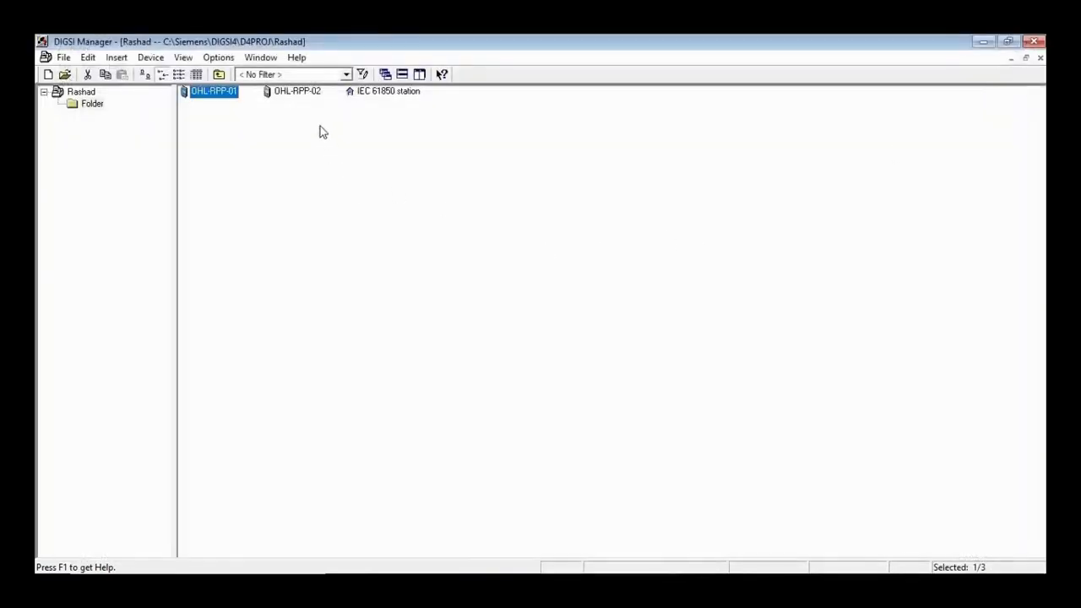
Open device OHL-RPP-02 offline and display its Masking I/O configuration matrix from the settings
left_click(298, 93)
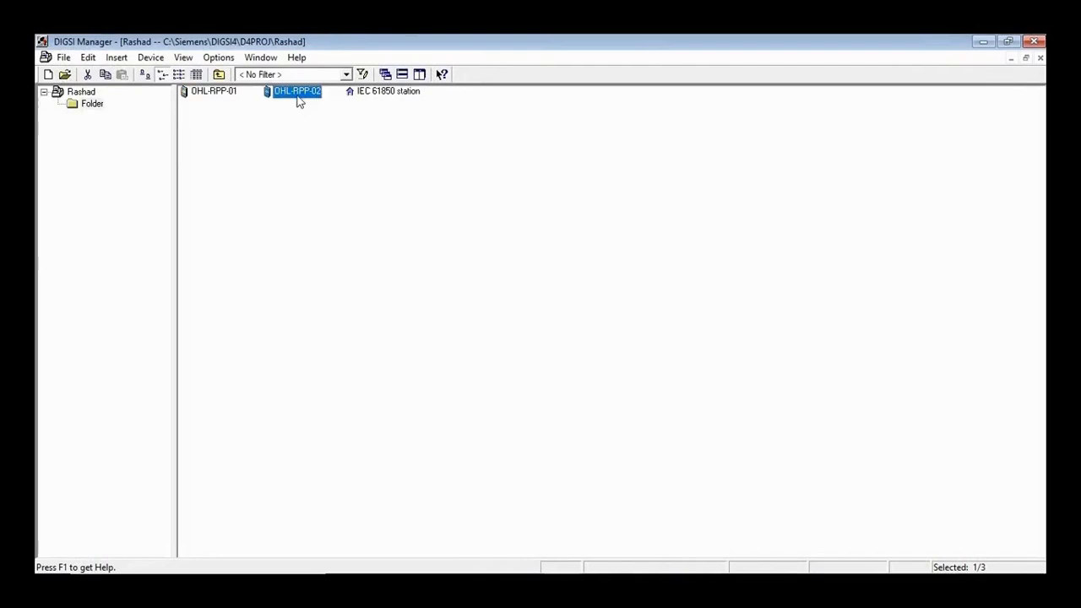
double_click(307, 95)
left_click(374, 425)
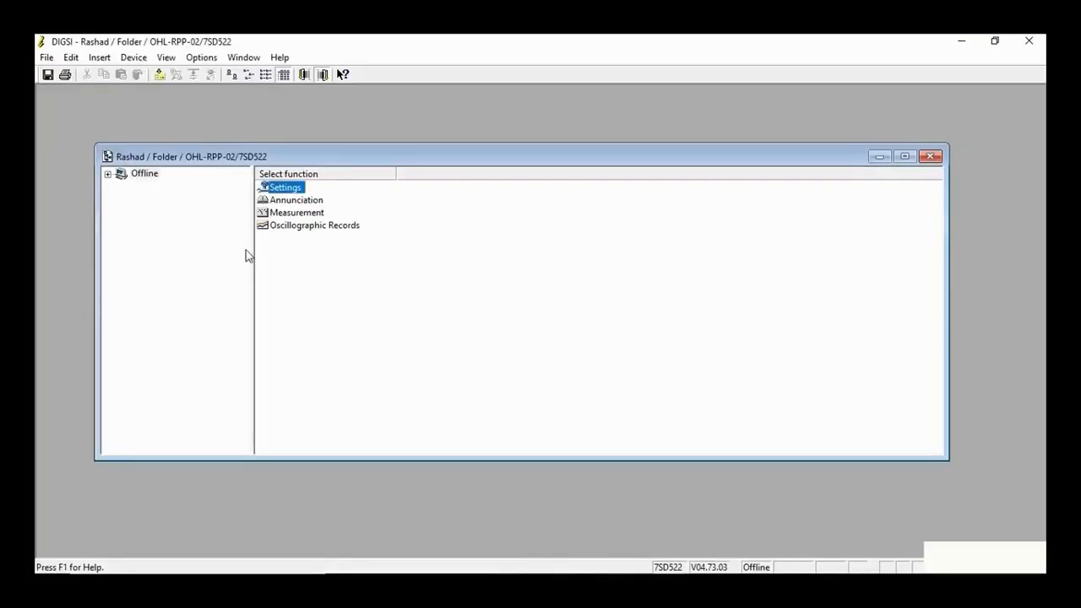
double_click(241, 156)
double_click(221, 104)
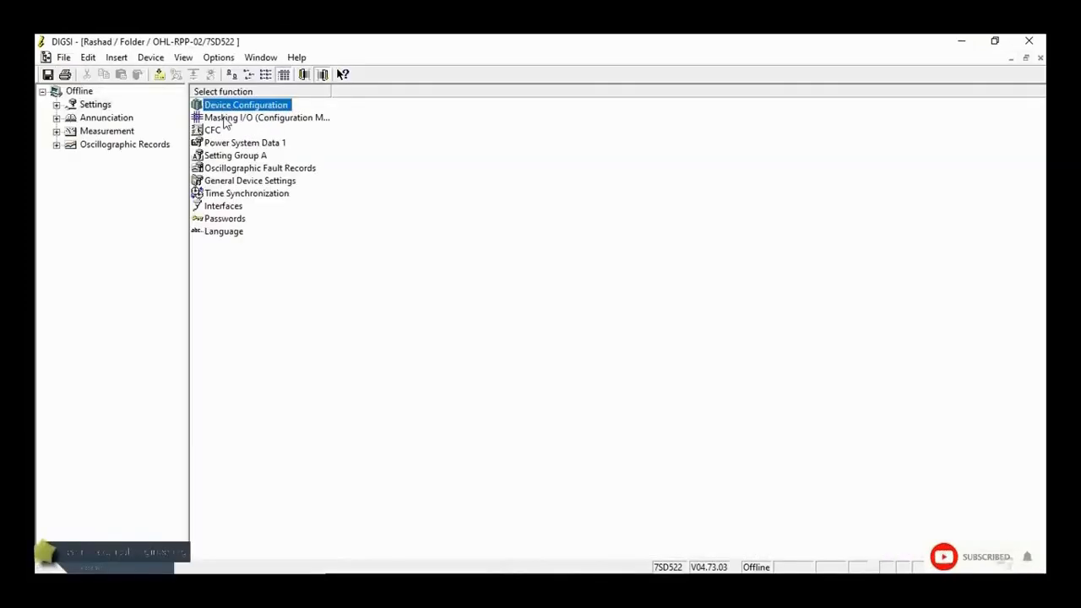
double_click(228, 118)
Insert a new group with the short text SAS SIGNALS after the Thresh.-Switch group in the matrix
right_click(60, 409)
left_click(58, 408)
right_click(58, 408)
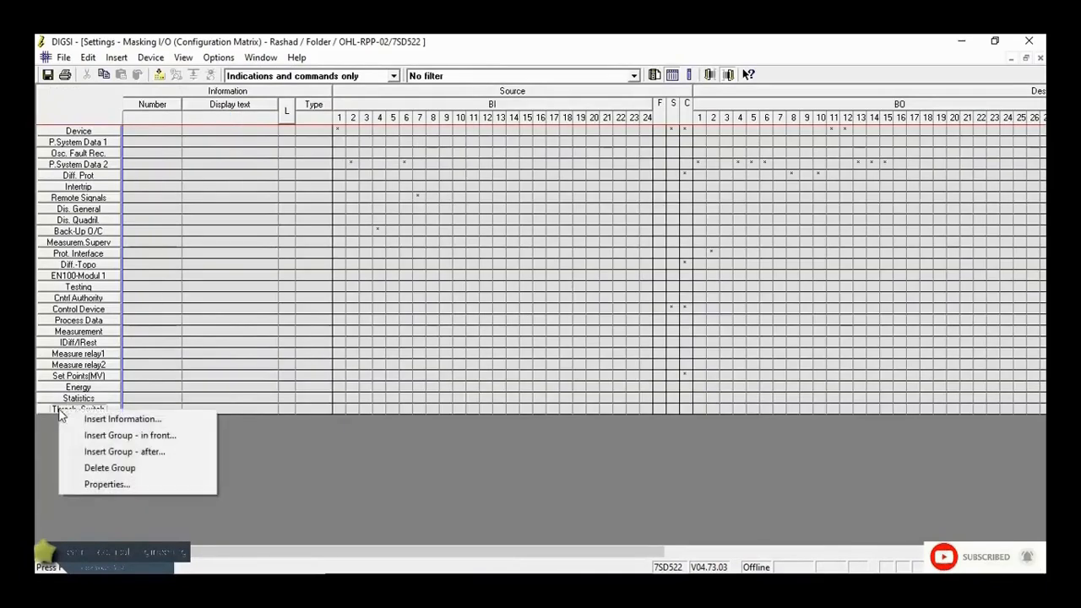
left_click(89, 454)
type("AS SIGNALS")
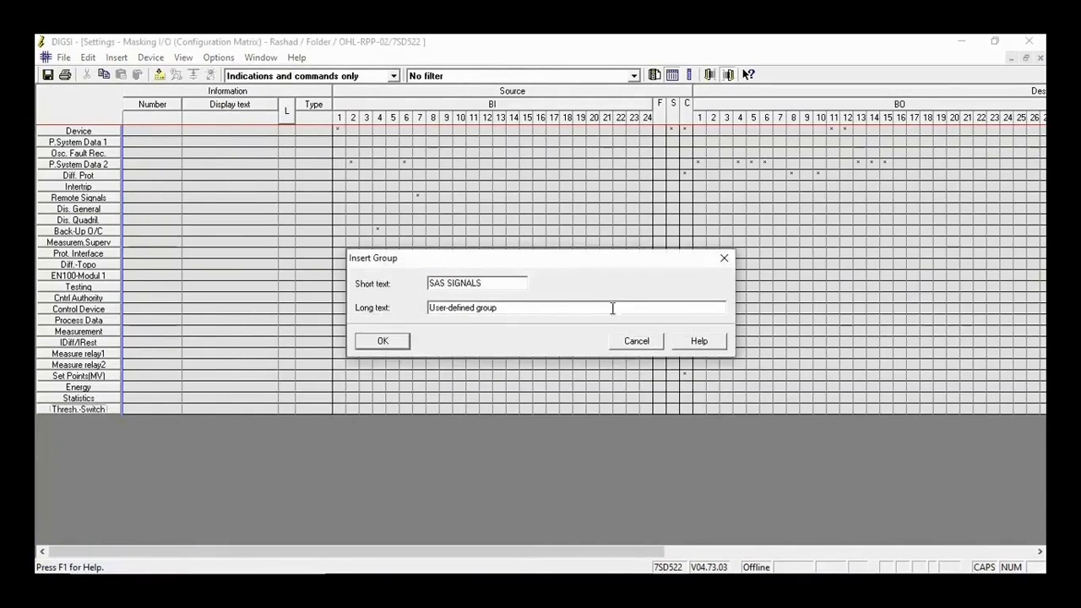
left_click(404, 343)
Add an ON/OFF single-point annunciation from the information catalog to the SAS SIGNALS group and close the catalog
left_click(160, 423)
right_click(160, 422)
left_click(184, 433)
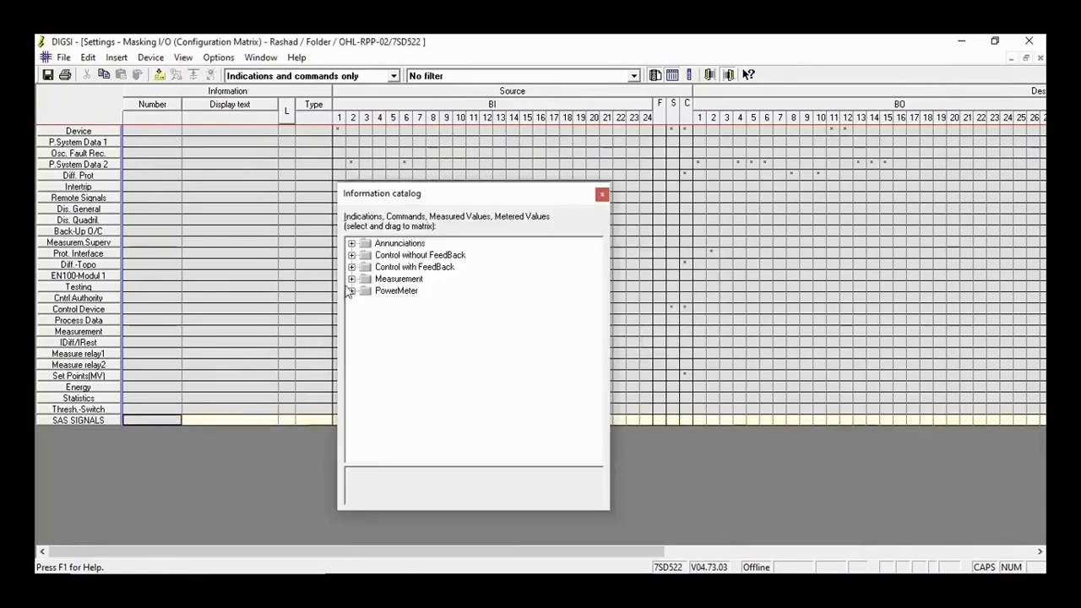
left_click(352, 244)
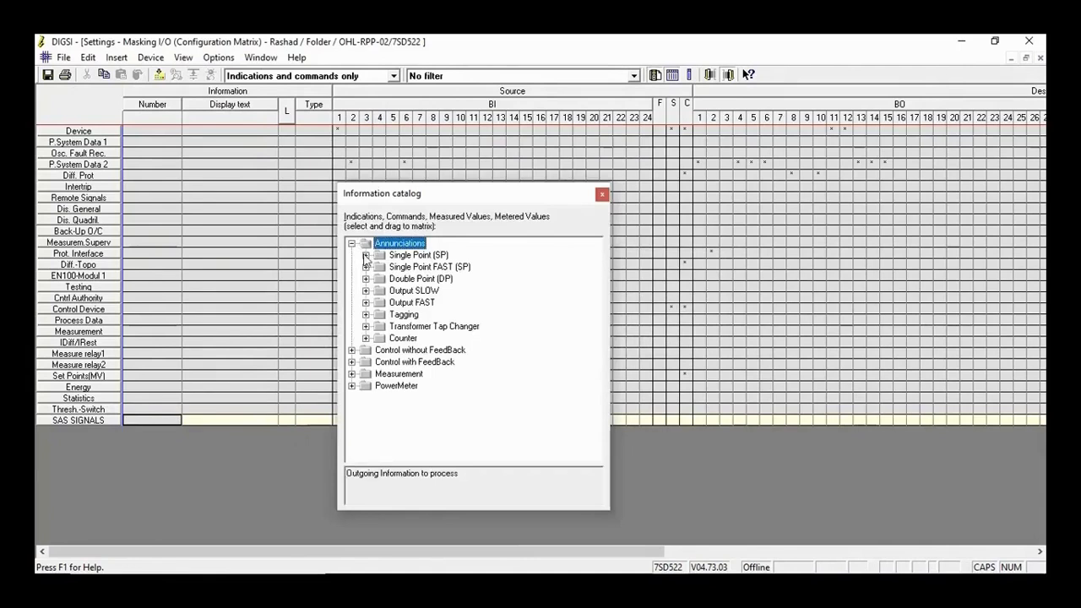
left_click(366, 255)
left_click_drag(427, 267, 211, 422)
left_click(602, 196)
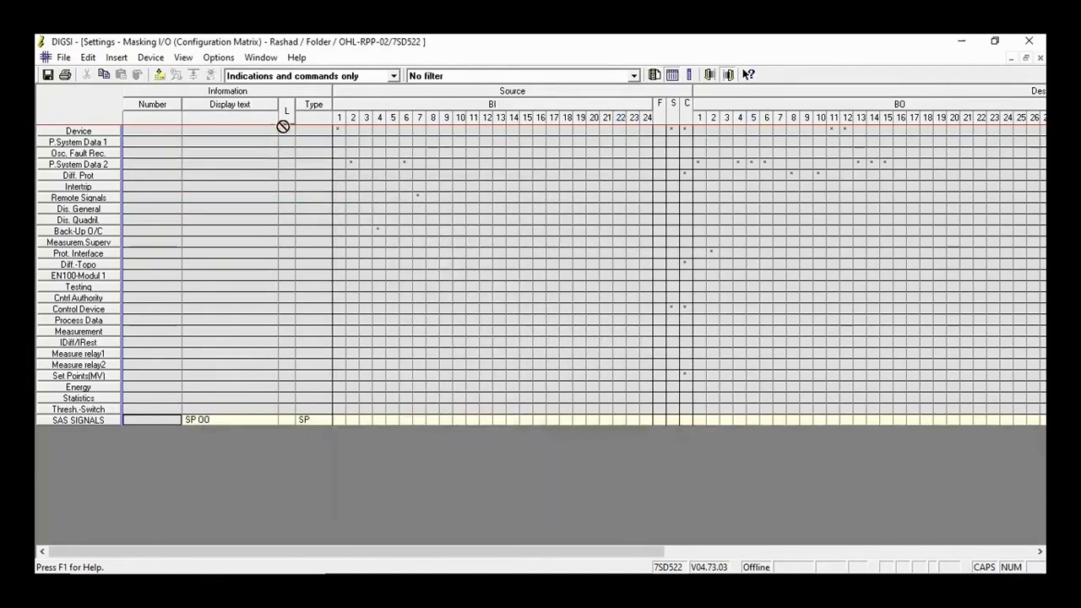
Show the long text column and name the new signal CB with the long text CB FAULTY
left_click(286, 111)
left_click(225, 419)
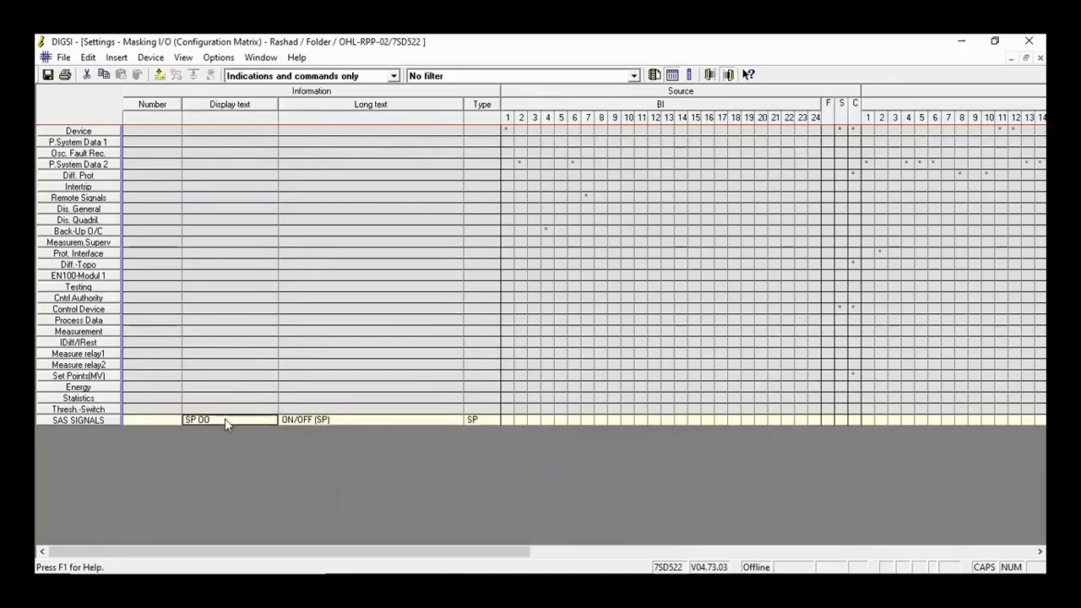
type("CB")
left_click(338, 420)
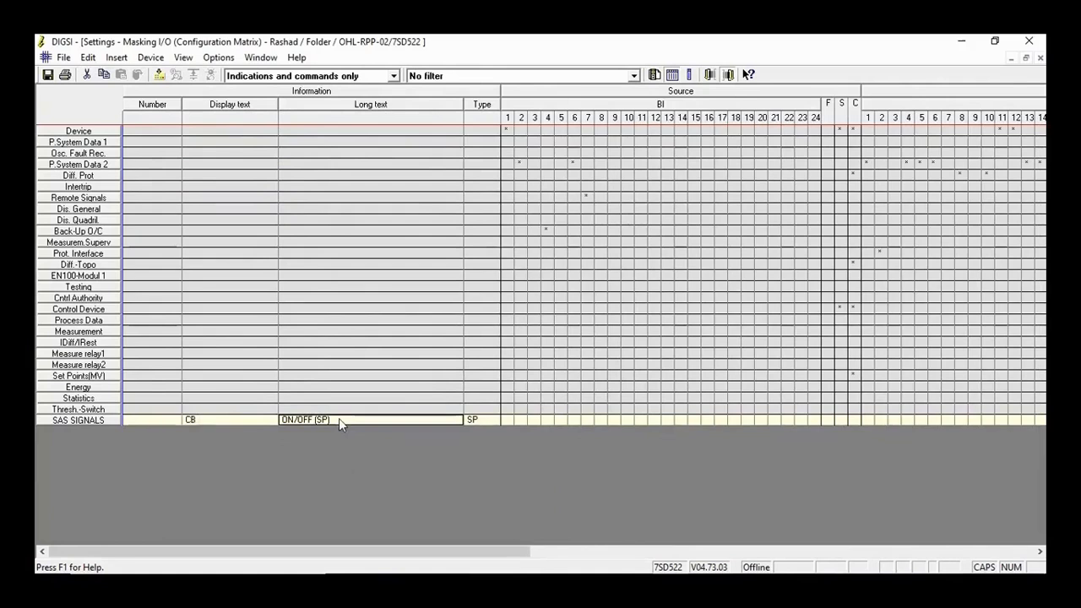
type("CB FAULTY")
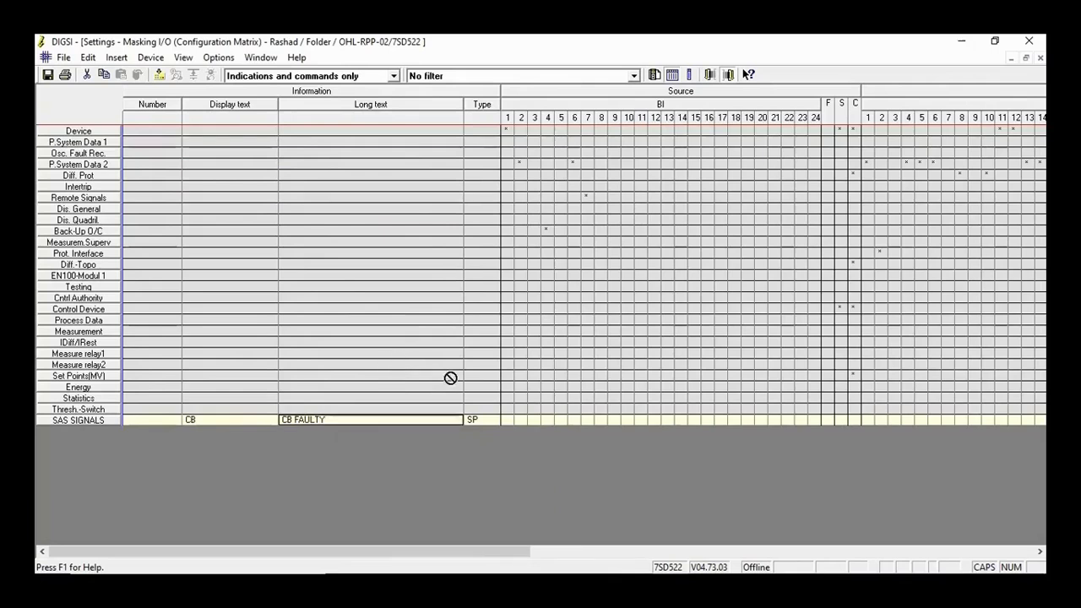
Clear the existing binary input allocations and route the CB signal to BI 1 as H (active with voltage)
left_click(507, 421)
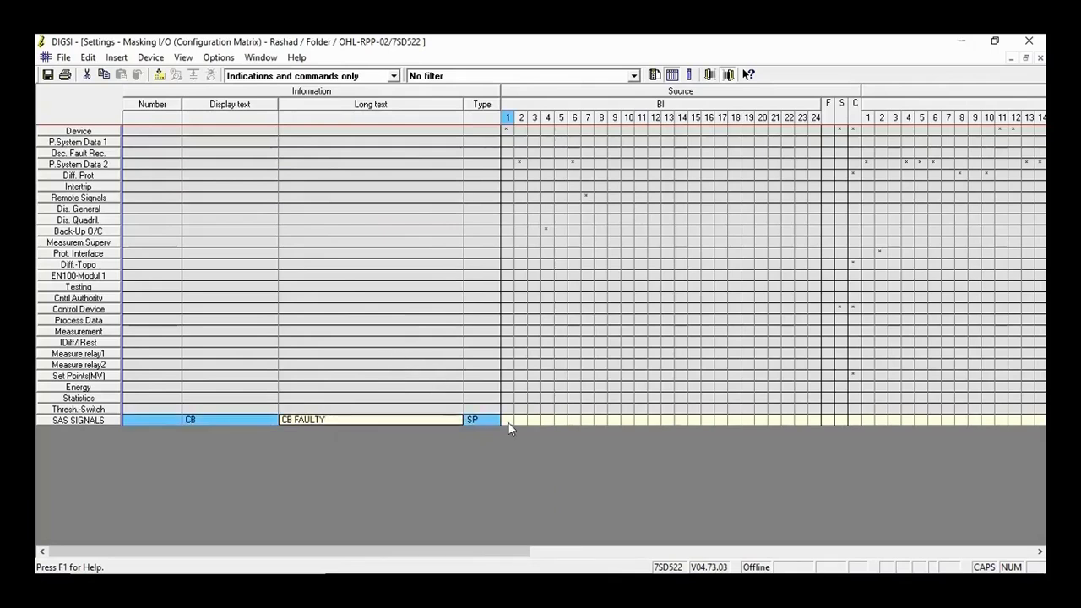
right_click(548, 105)
left_click(572, 116)
left_click(438, 366)
left_click(508, 420)
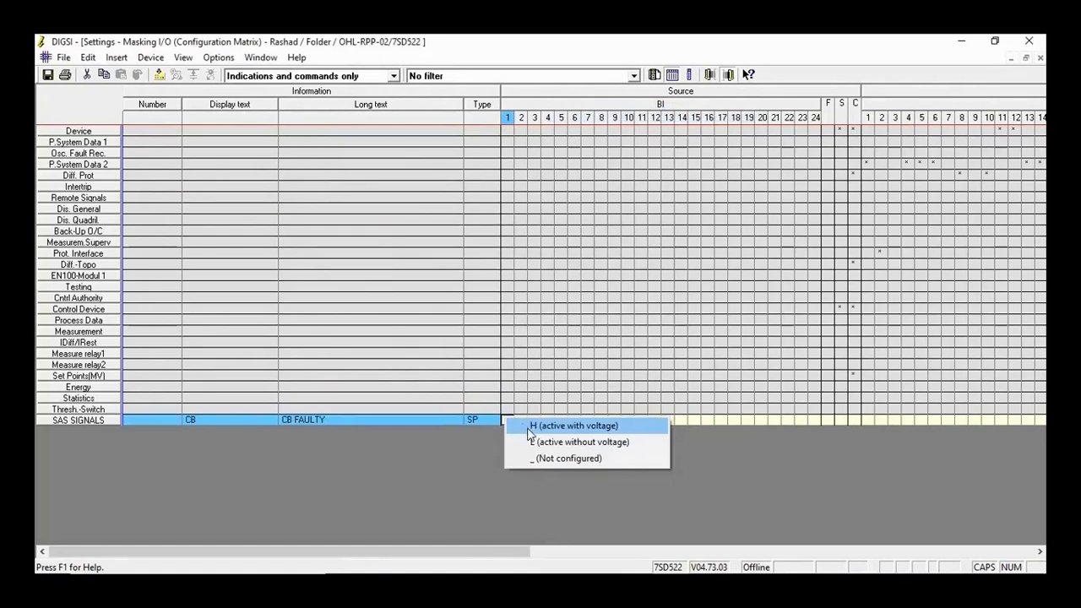
left_click(545, 425)
Configure the CB signal to the destination system interface and assign the IEC 61850 logical node prefix SAS
left_click(973, 551)
left_click(936, 419)
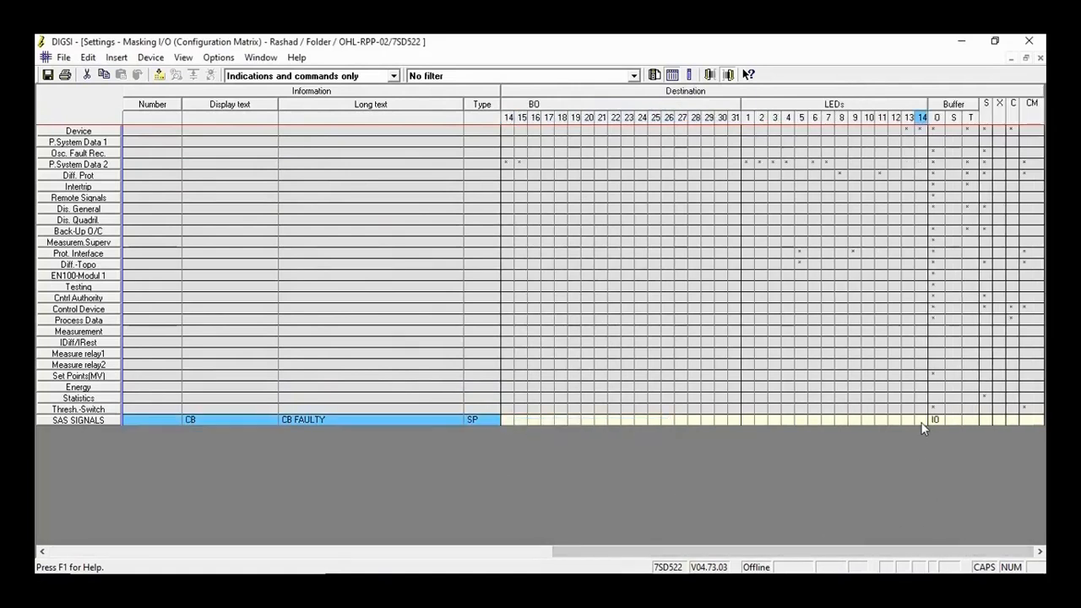
left_click(987, 421)
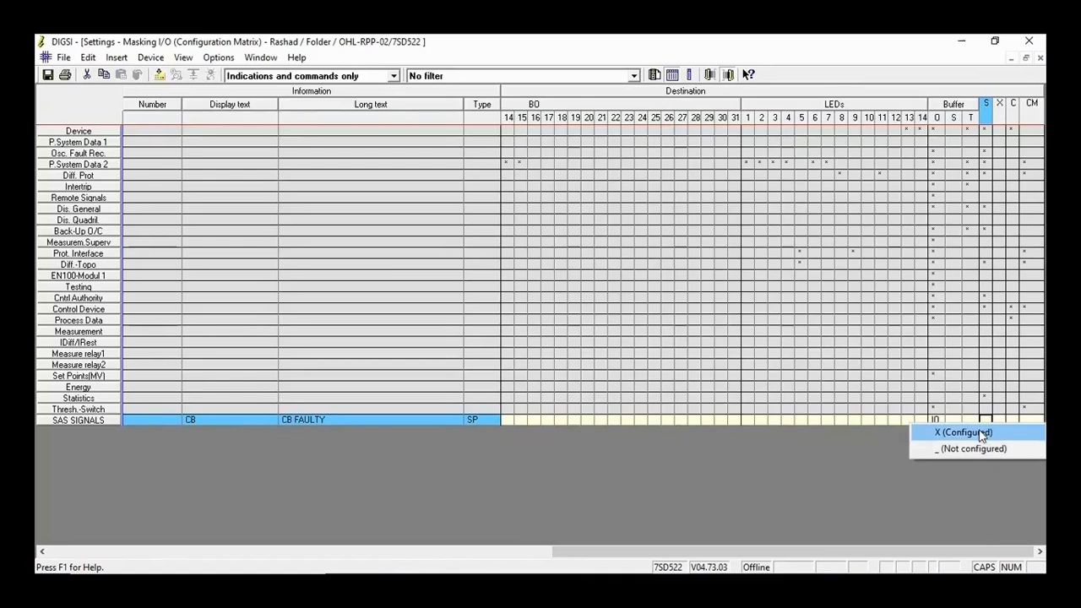
left_click(980, 433)
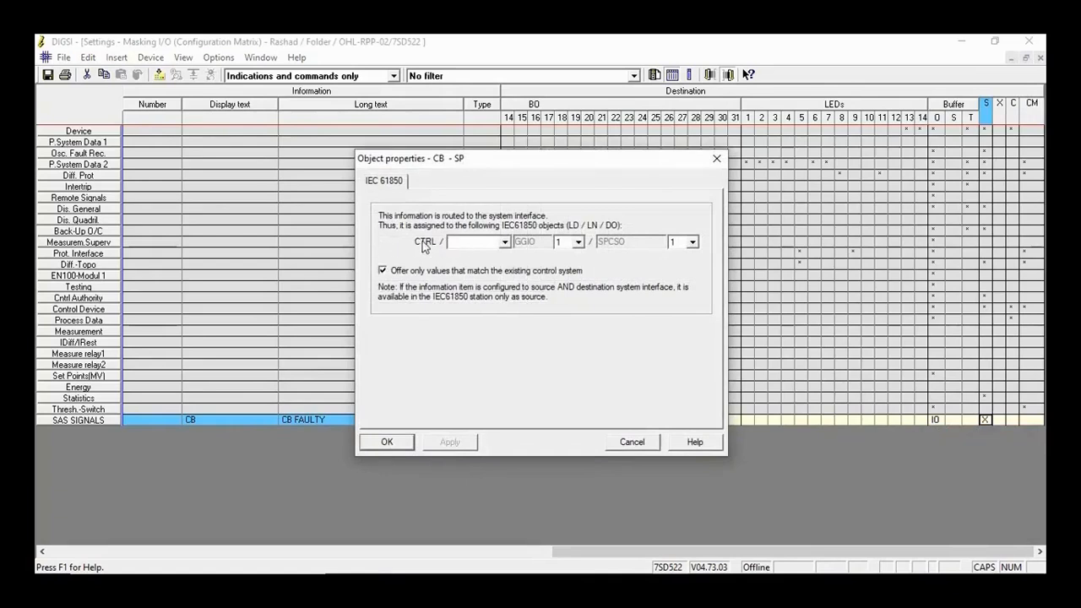
type("SAS")
left_click(447, 442)
left_click(387, 442)
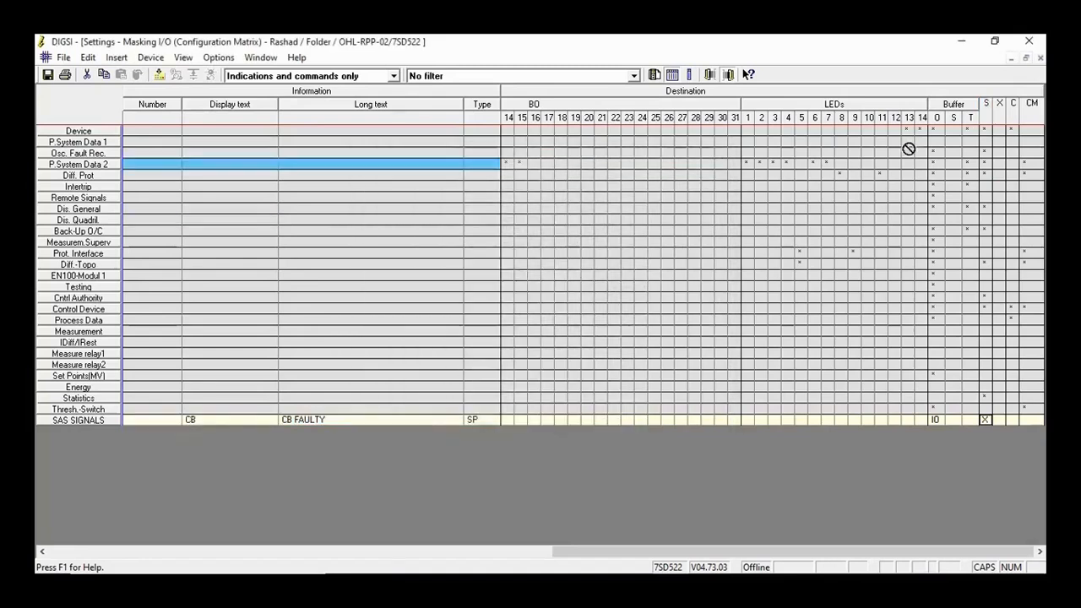
Close the configuration matrix with its changes saved, take over the changed IEC 61850 parameters and close the report
left_click(1041, 57)
left_click(507, 346)
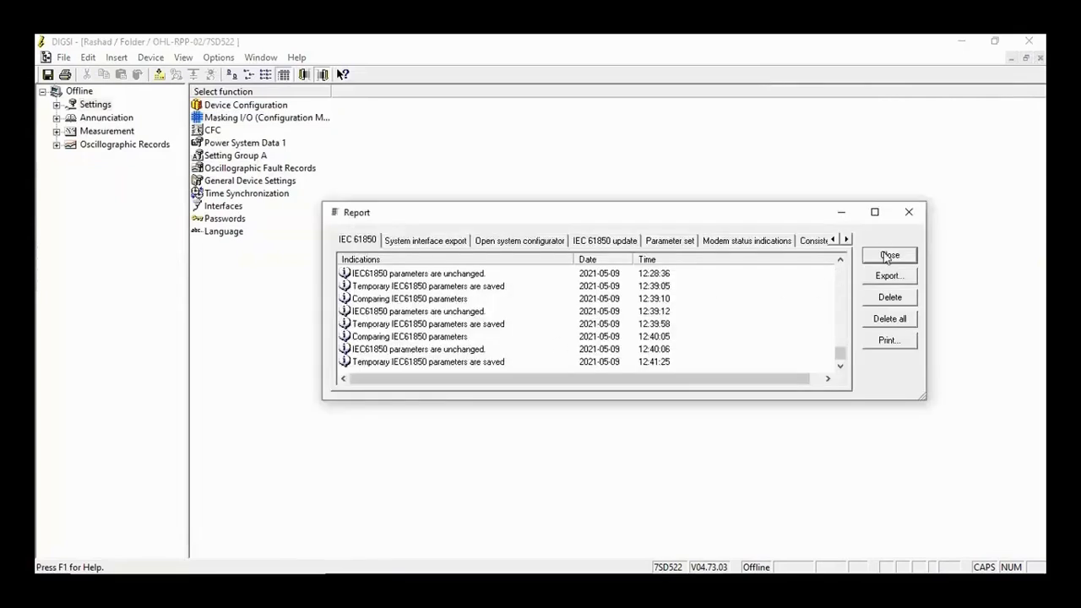
left_click(889, 256)
left_click(583, 358)
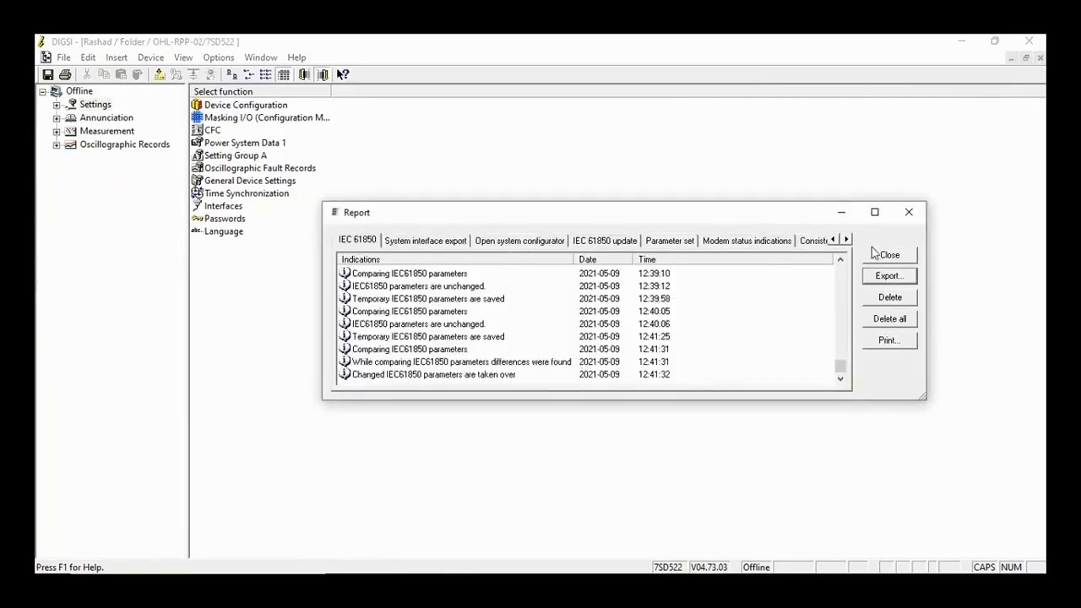
left_click(876, 255)
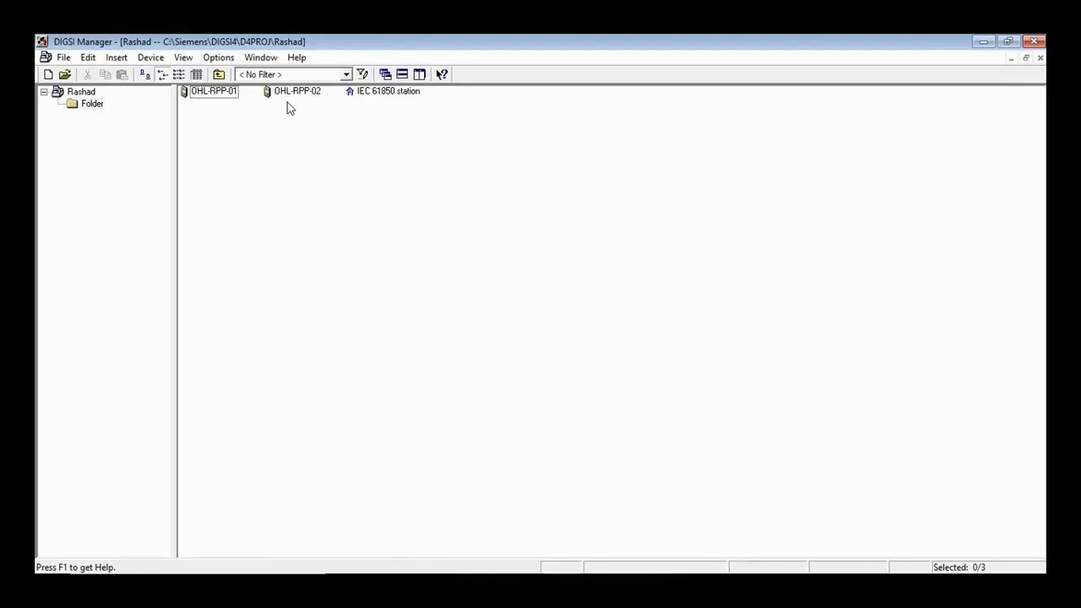
Open the IEC 61850 station in the system configurator, creating a new station description file named CID in D4Proj
left_click(381, 94)
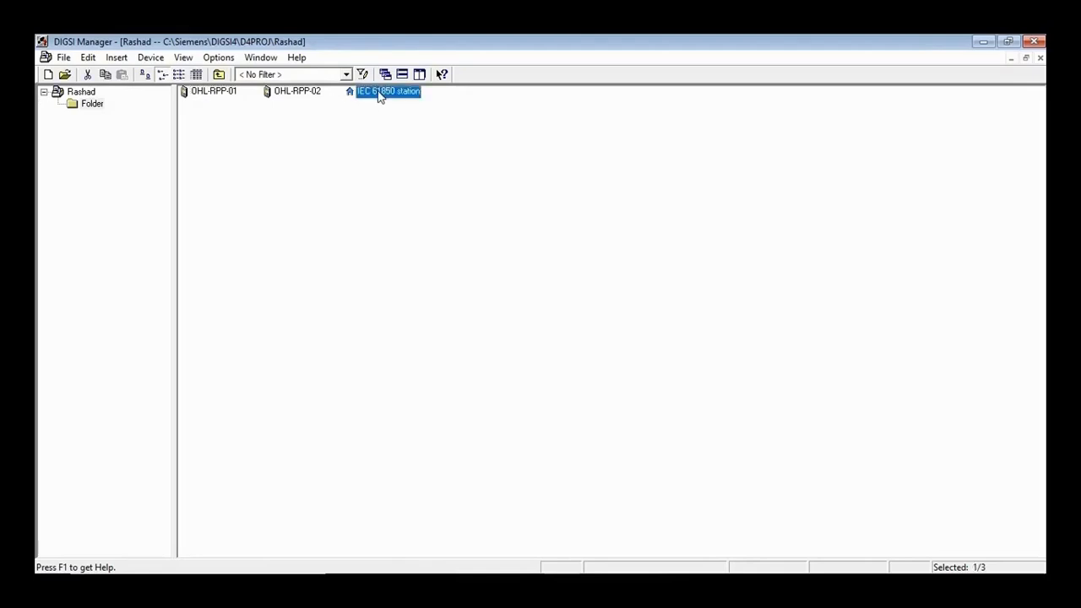
left_click(391, 147)
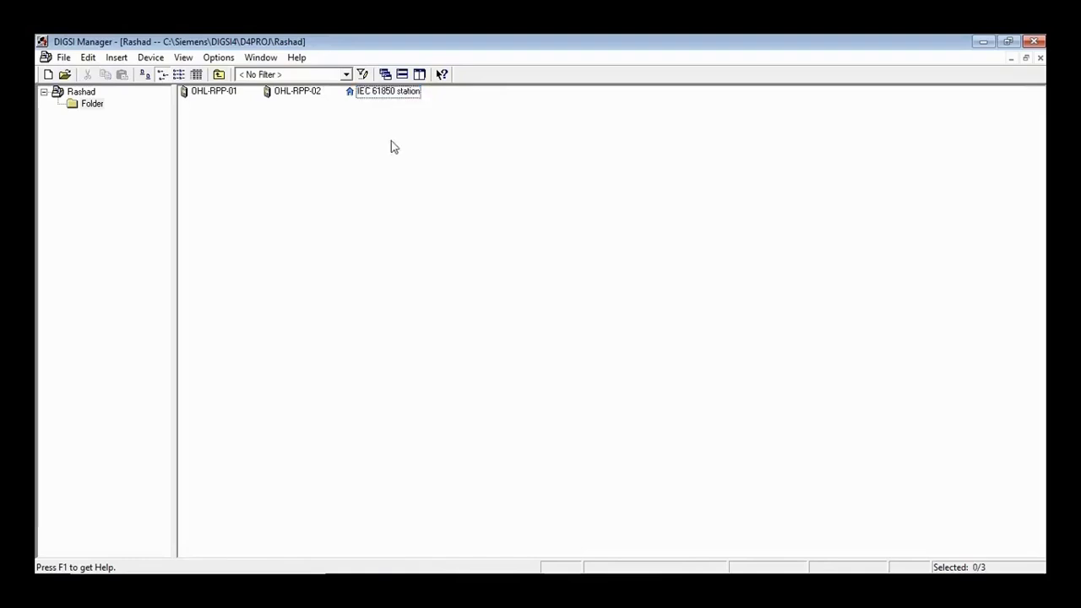
double_click(378, 95)
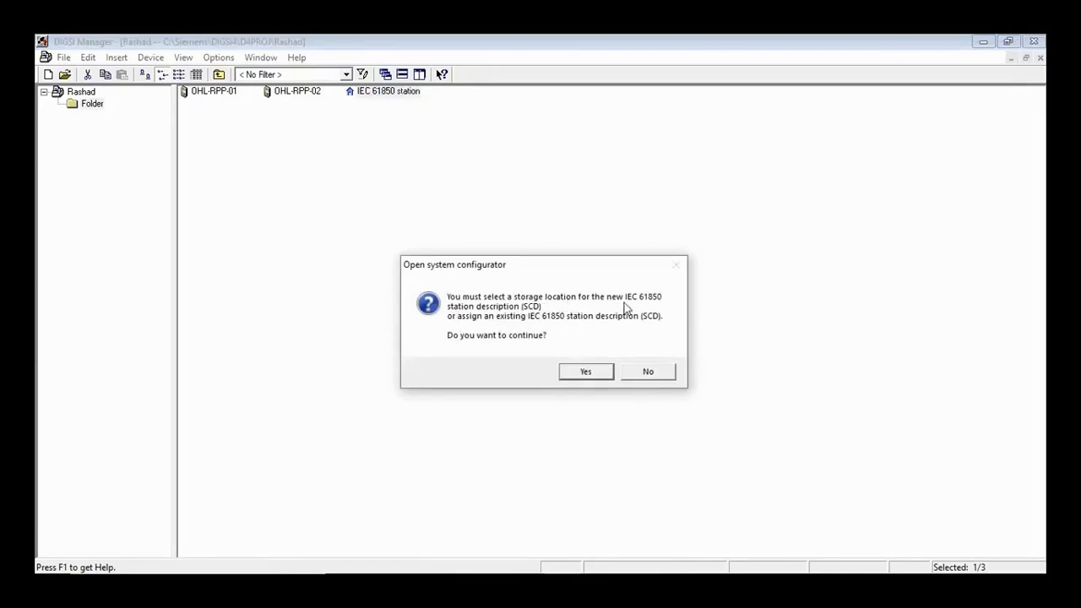
left_click(587, 373)
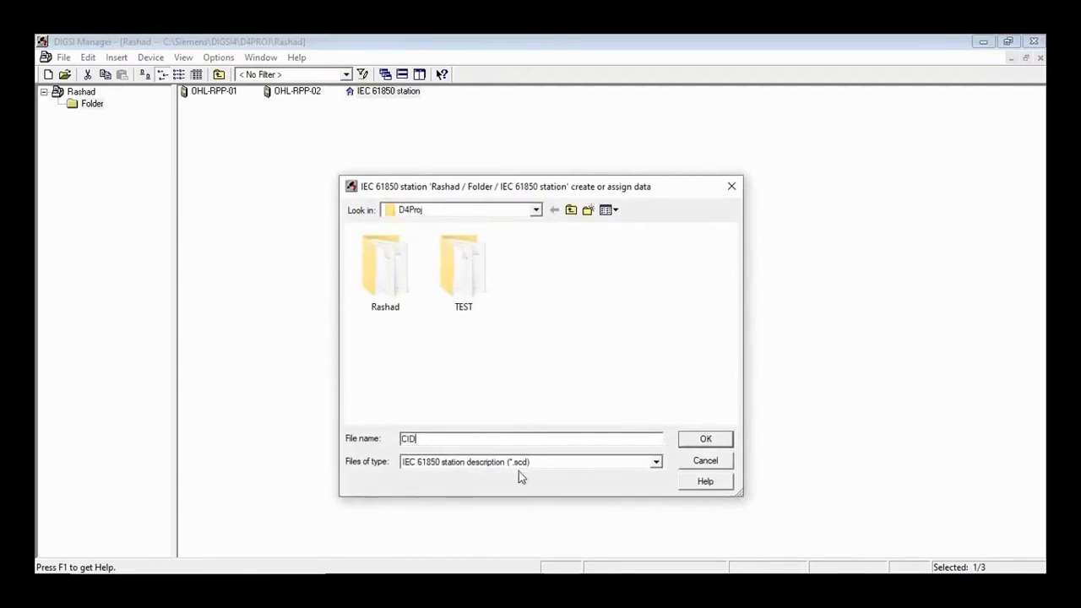
left_click(712, 457)
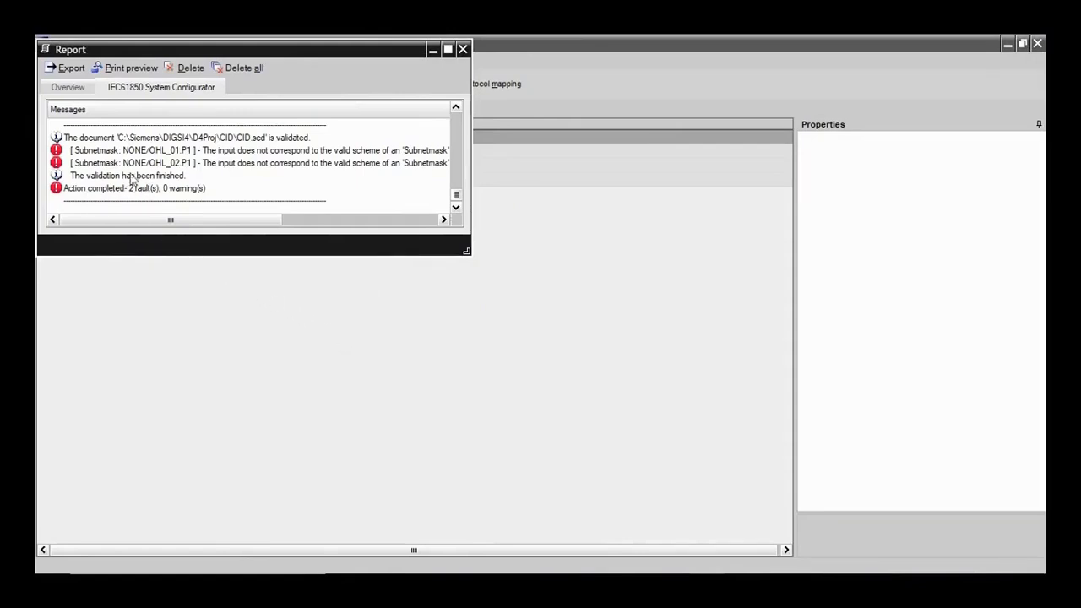
Close the validation report and view the network configuration and the reports and logs before returning to the device list
left_click(466, 51)
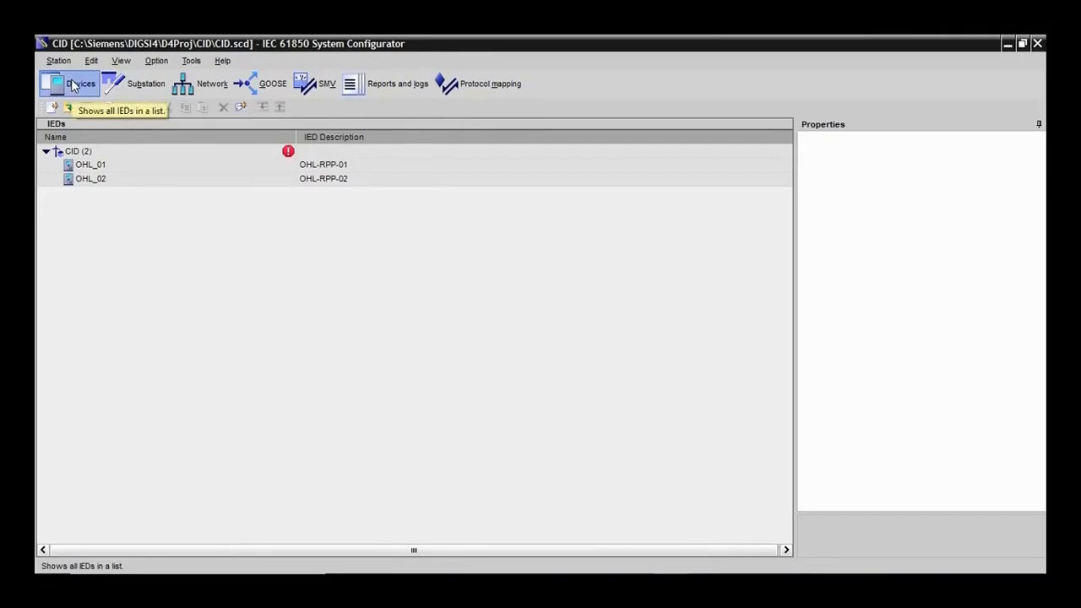
left_click(197, 90)
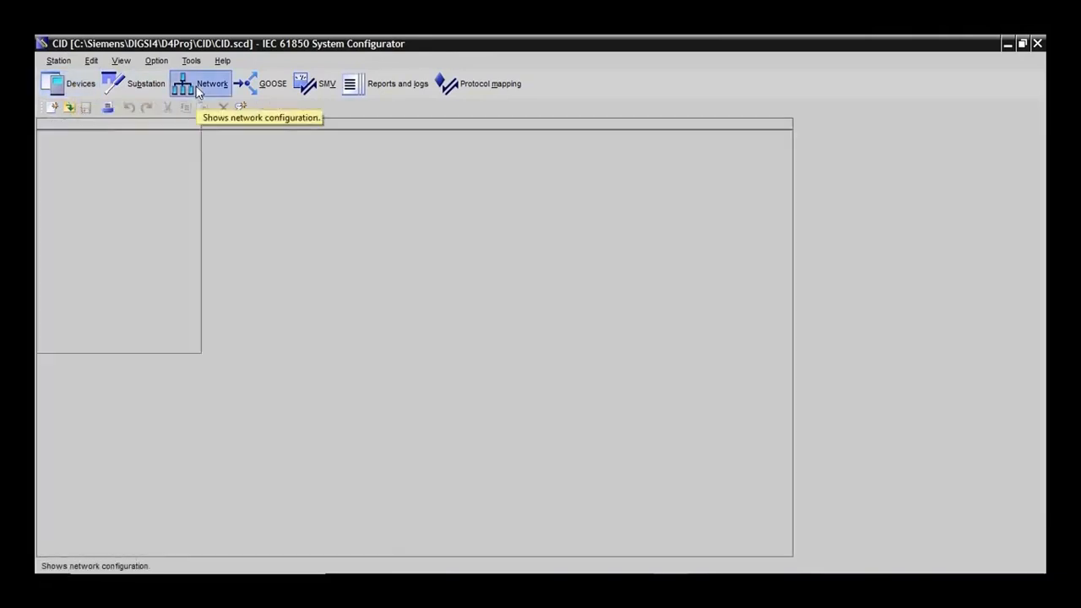
left_click(393, 96)
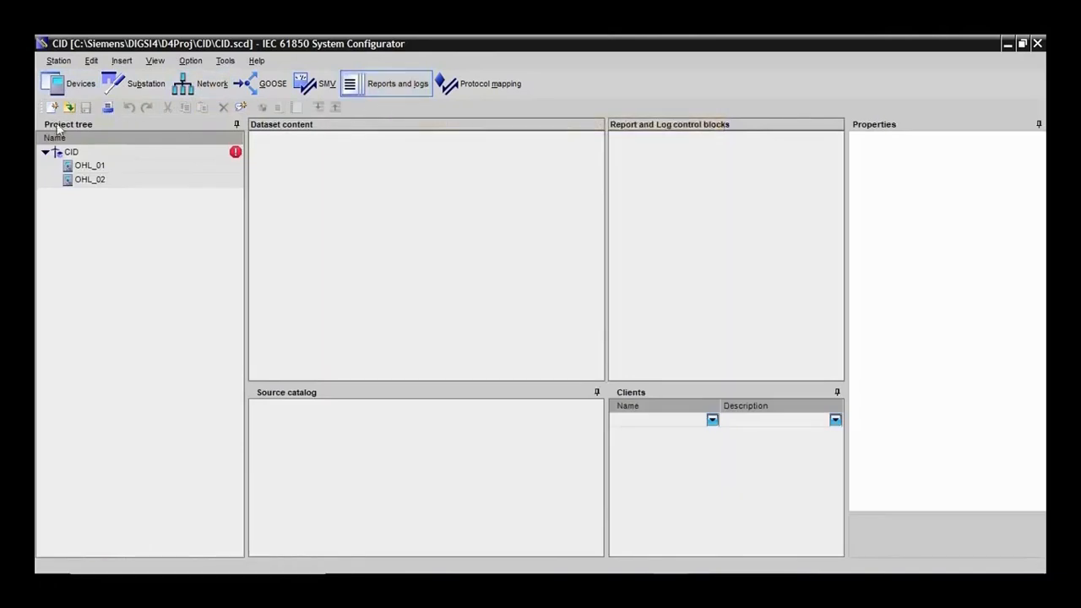
left_click(74, 85)
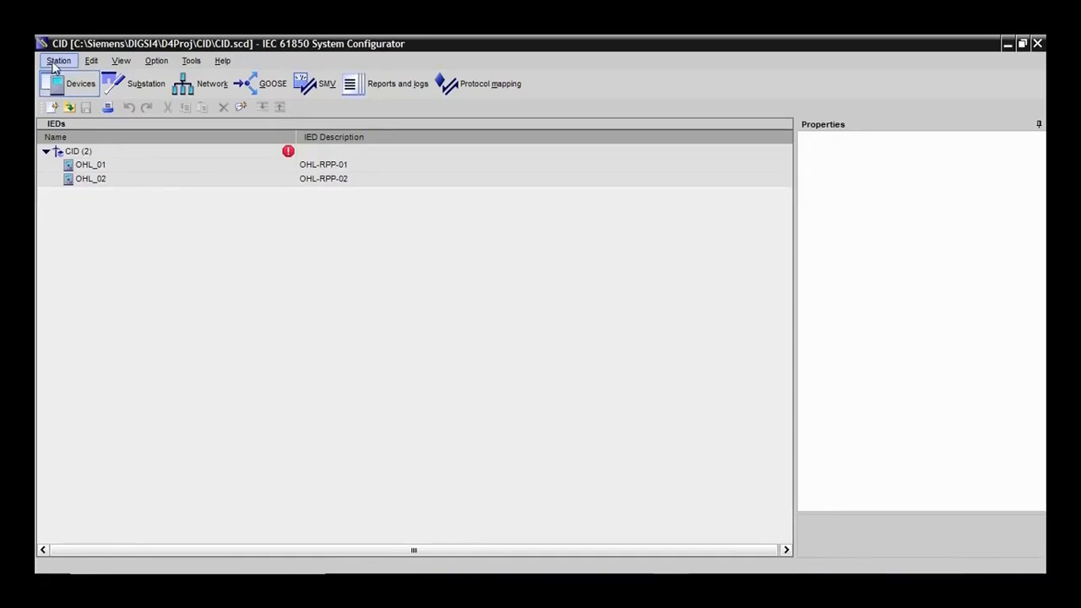
Add an SNTP server to the CID station by importing the device description sntp.icd, and close the report
left_click(72, 154)
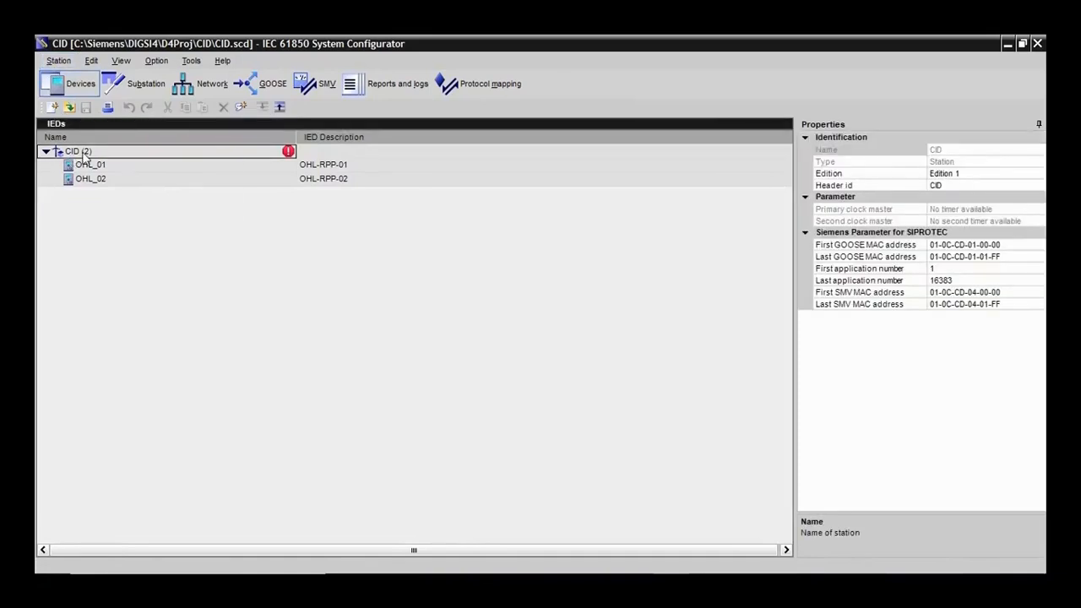
right_click(84, 157)
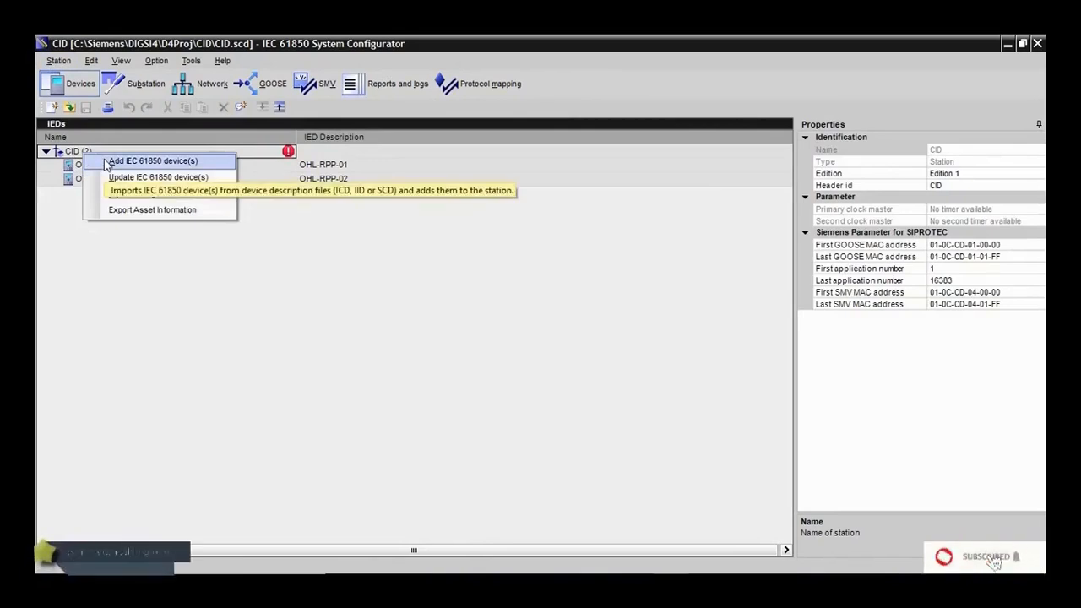
left_click(107, 162)
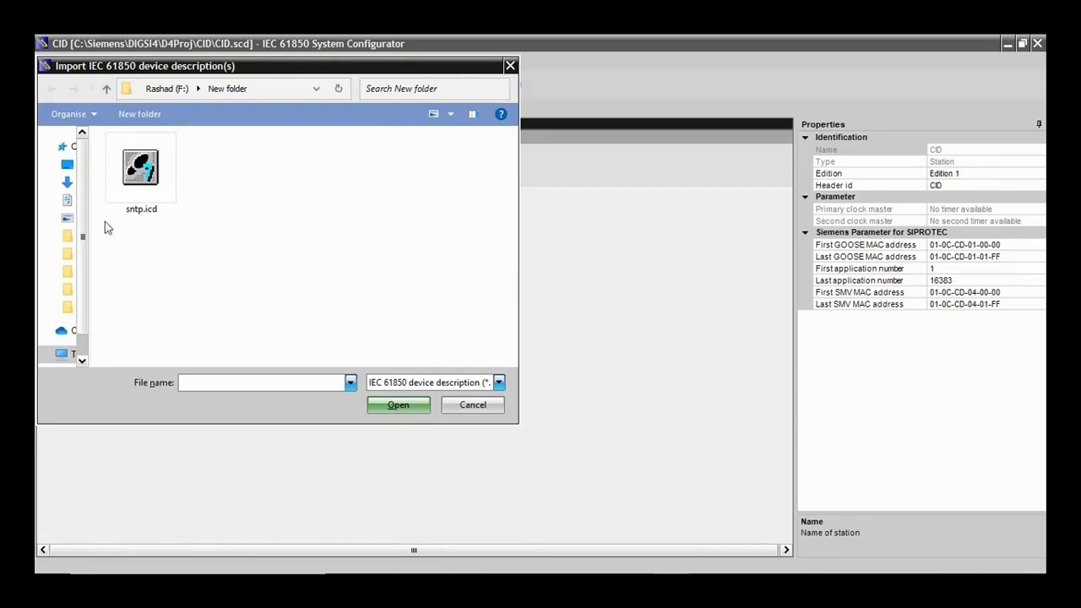
left_click(157, 204)
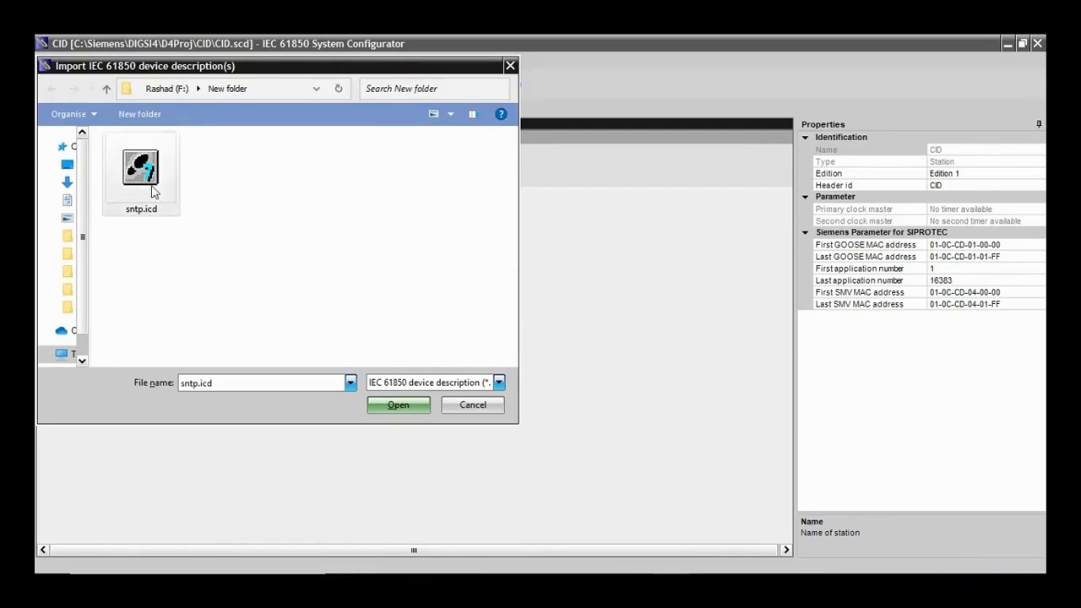
left_click(400, 408)
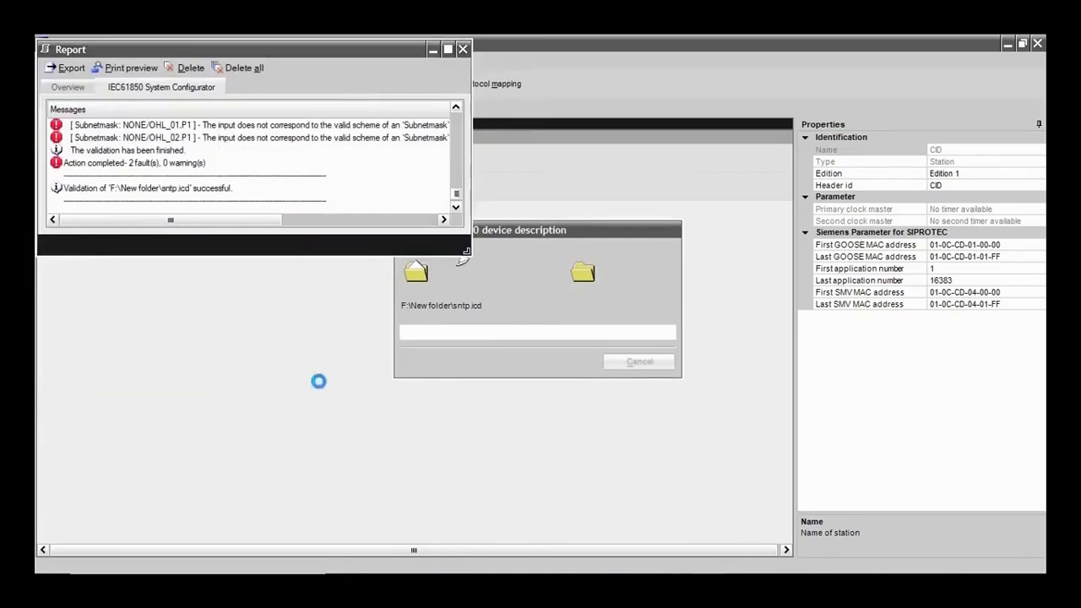
left_click(462, 49)
Import sntp.icd into the CID station again to add a second SNTP server, and close the report
right_click(95, 156)
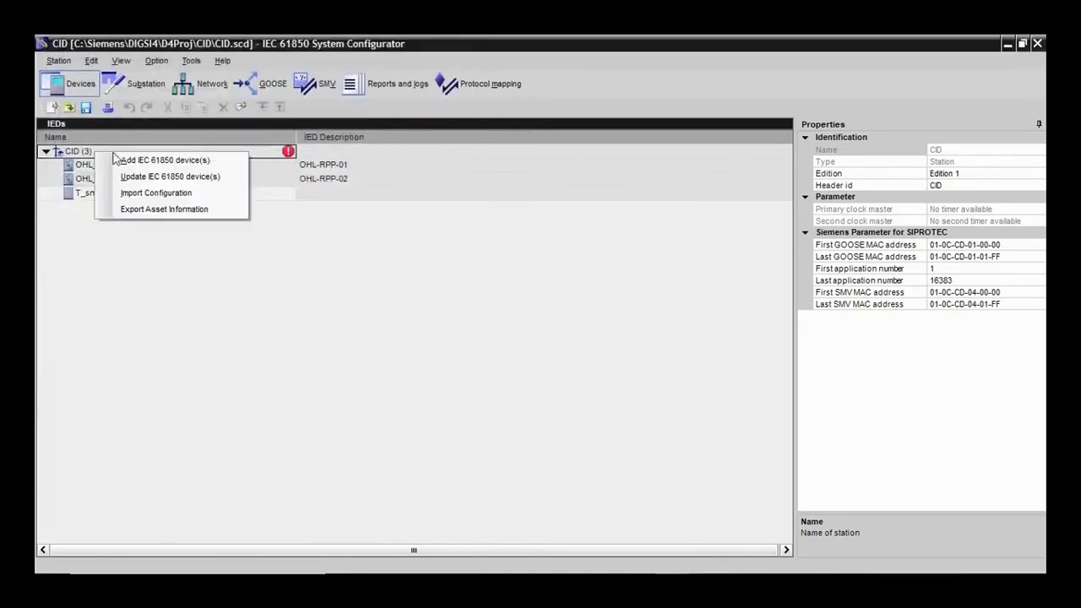
left_click(127, 157)
left_click(138, 215)
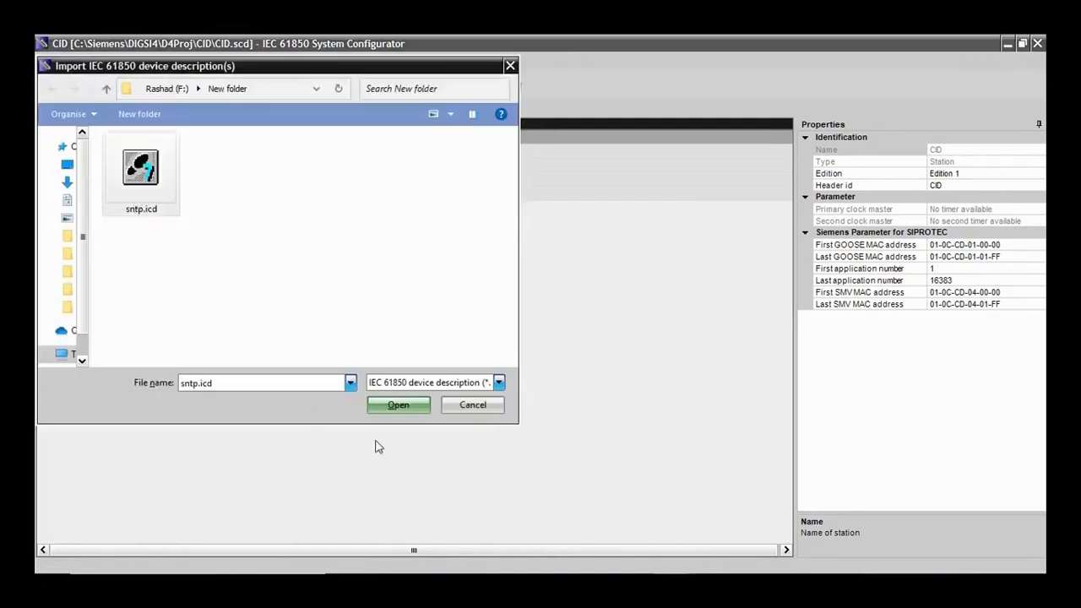
left_click(398, 406)
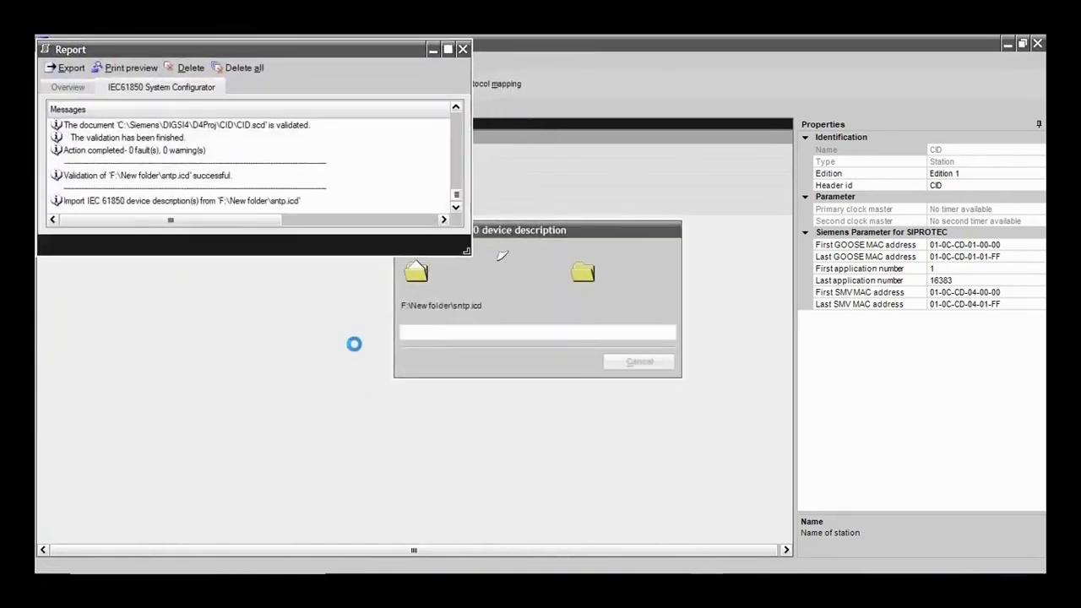
left_click(463, 49)
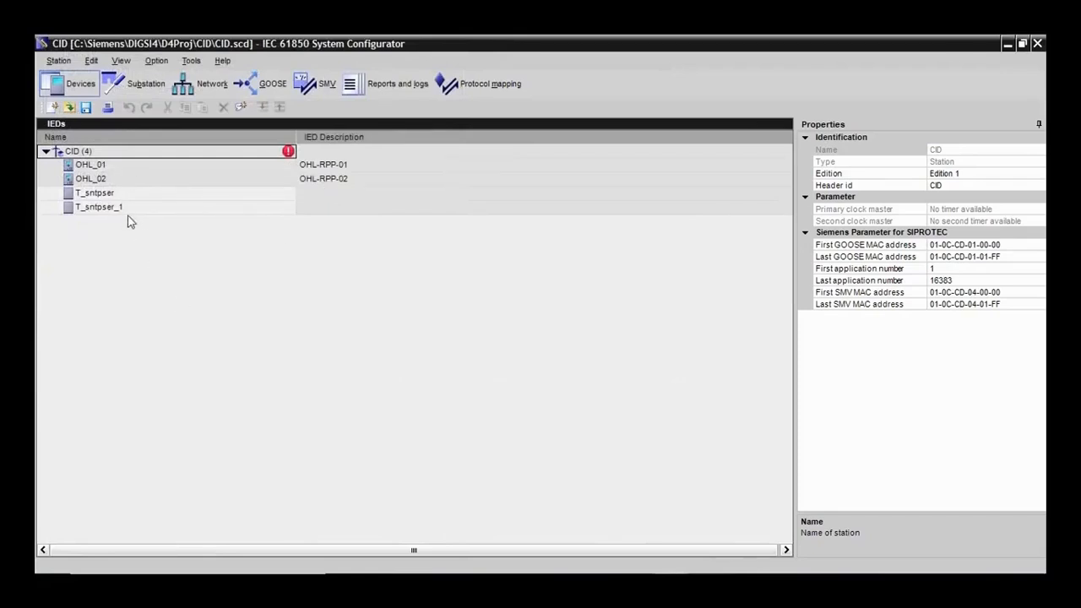
In the network configuration, move both SNTP servers from New devices into the subnet NONE
left_click(206, 88)
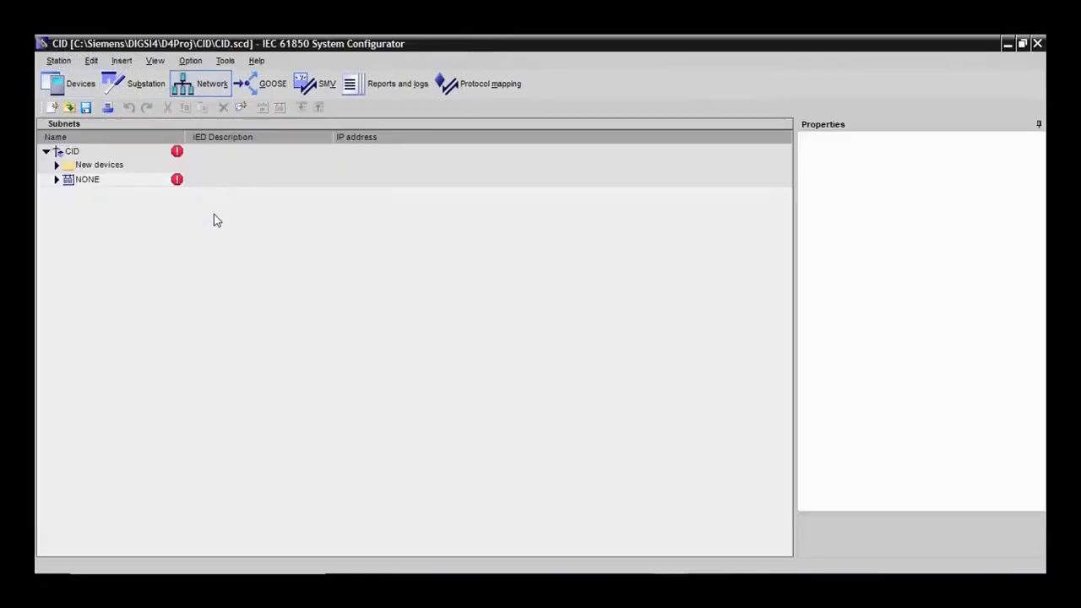
left_click(57, 164)
left_click(57, 208)
left_click(57, 208)
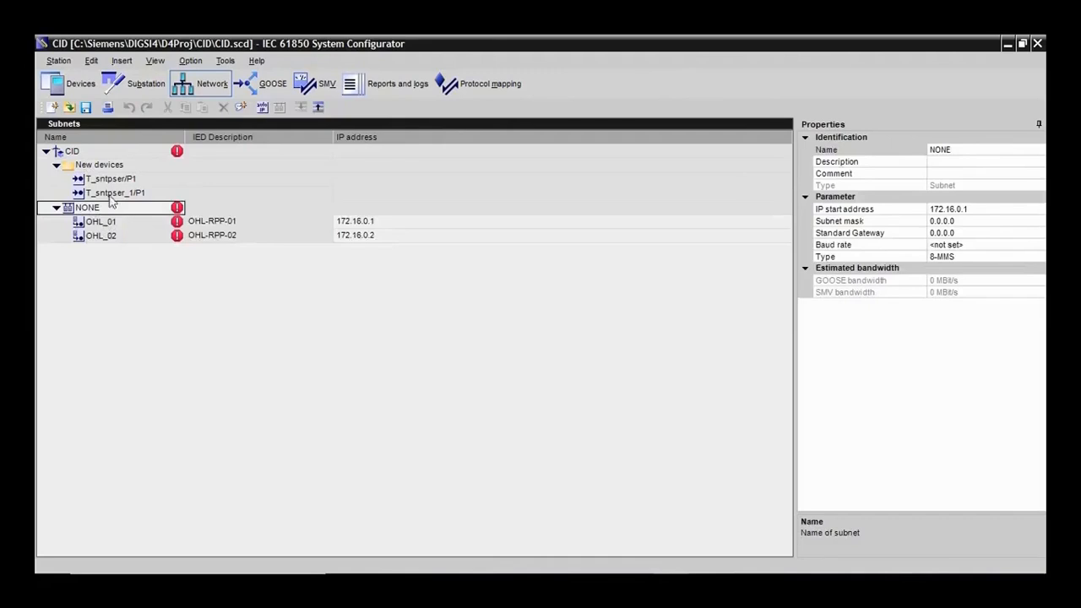
left_click(109, 180)
left_click_drag(108, 182, 123, 206)
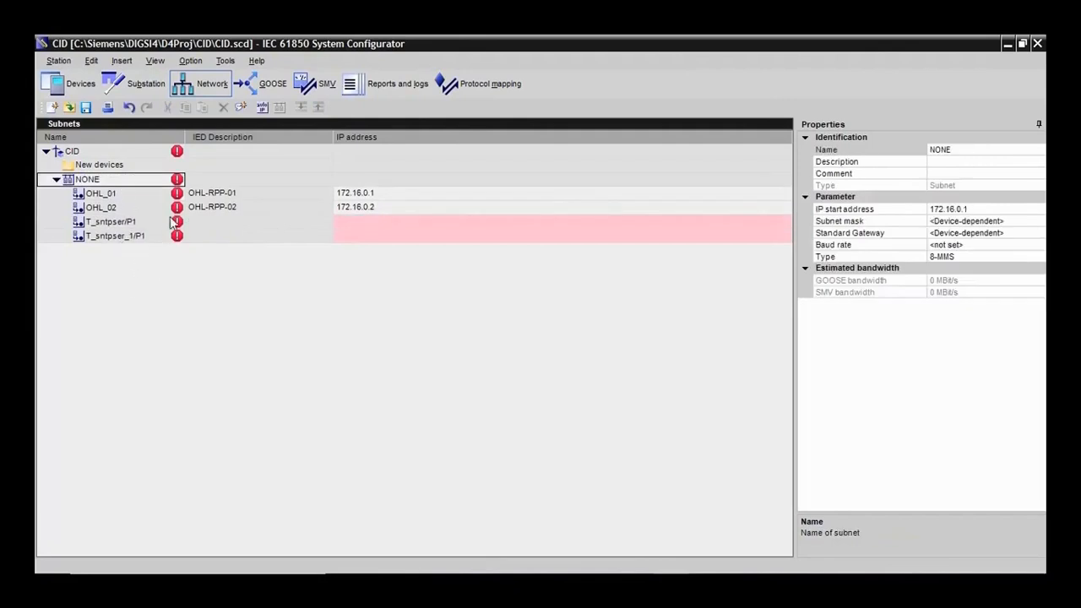
Set the IP address of OHL_01 to 10.22.91.5
left_click(133, 193)
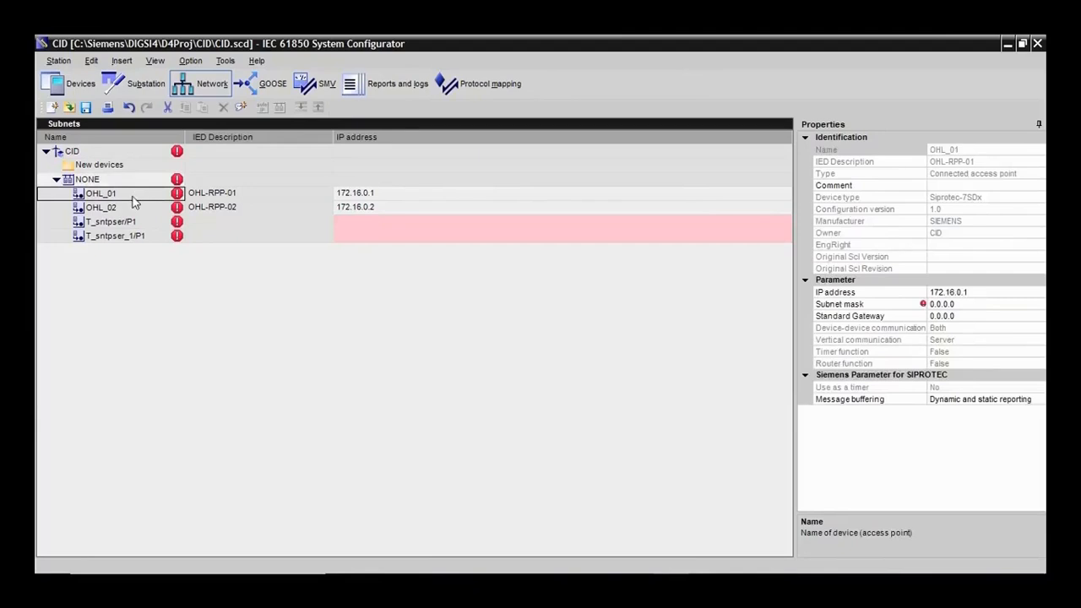
mouse_move(915, 311)
left_click(975, 291)
left_click_drag(976, 291, 836, 297)
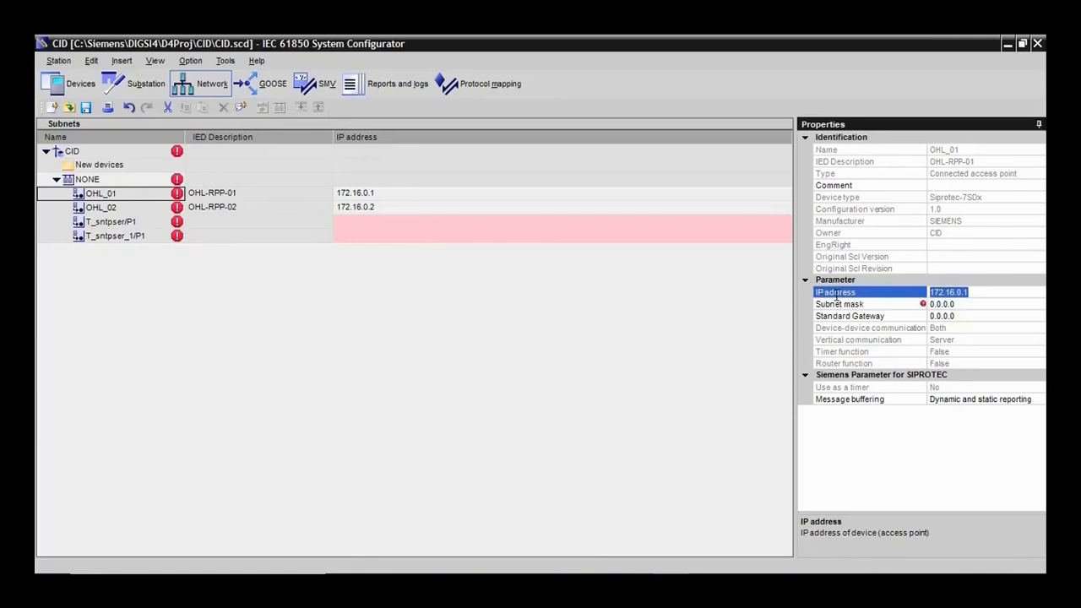
type("10.22.91.5")
Set OHL_01's subnet mask to 255.255.255.0 and its standard gateway to 10.22.91.31
left_click(968, 305)
left_click(967, 305)
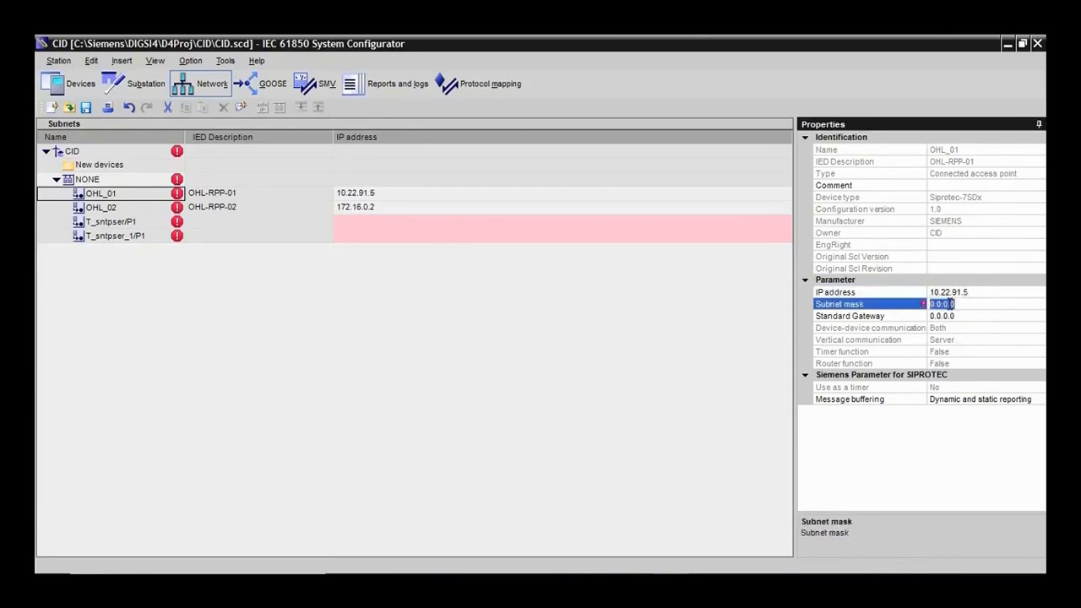
type("255")
key("BackSpace")
type(".255.255.0")
key("Tab")
type("1")
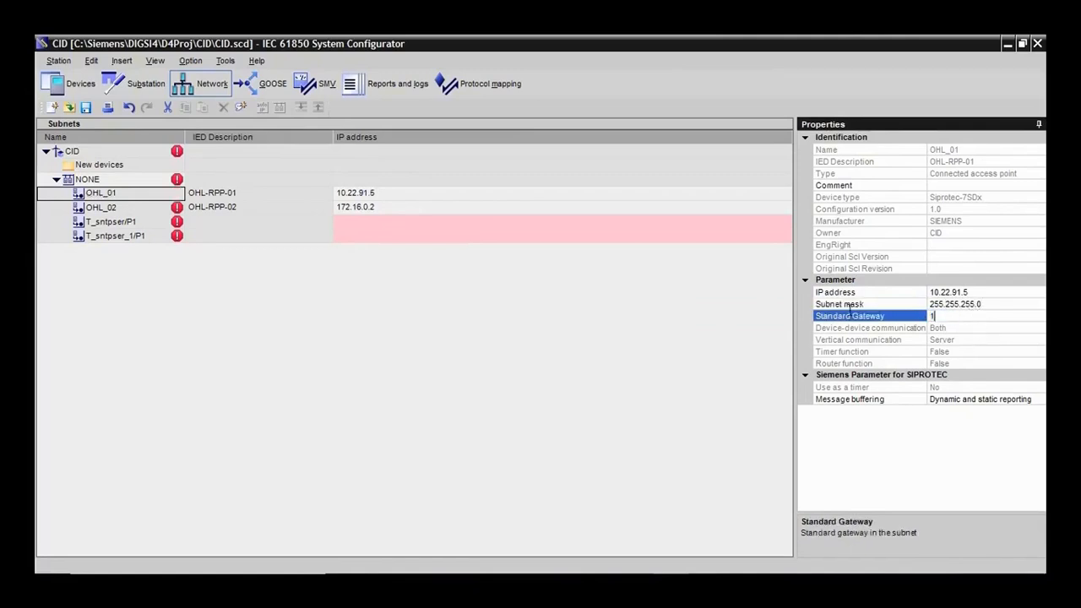
type("0.22.91.321")
key("BackSpace")
type("1")
Set OHL_02's IP address to 10.22.91.6 and its subnet mask to 255.255.255.0
left_click(147, 211)
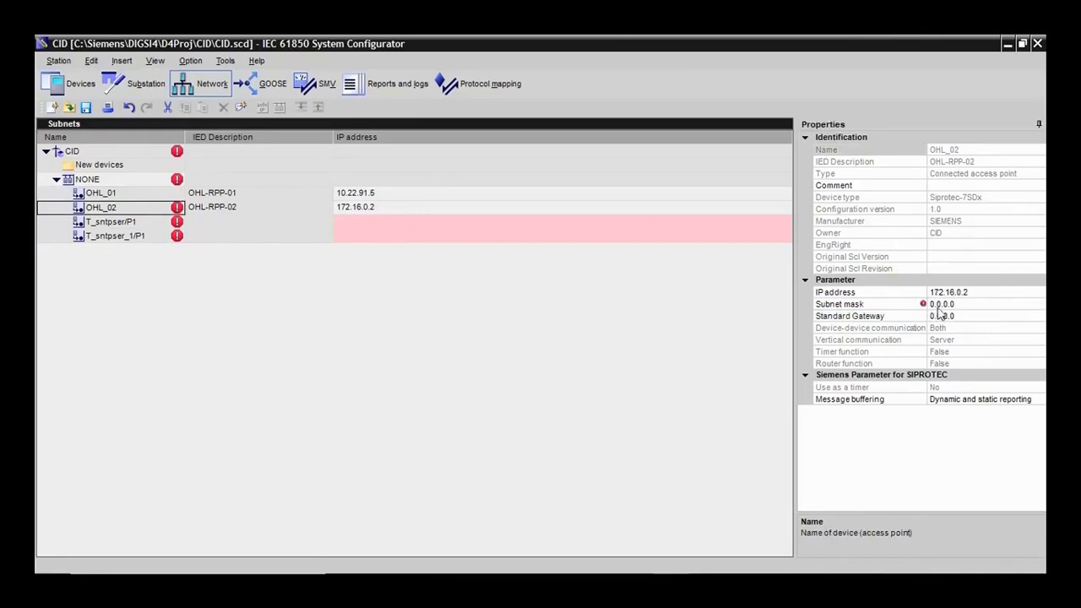
left_click(985, 294)
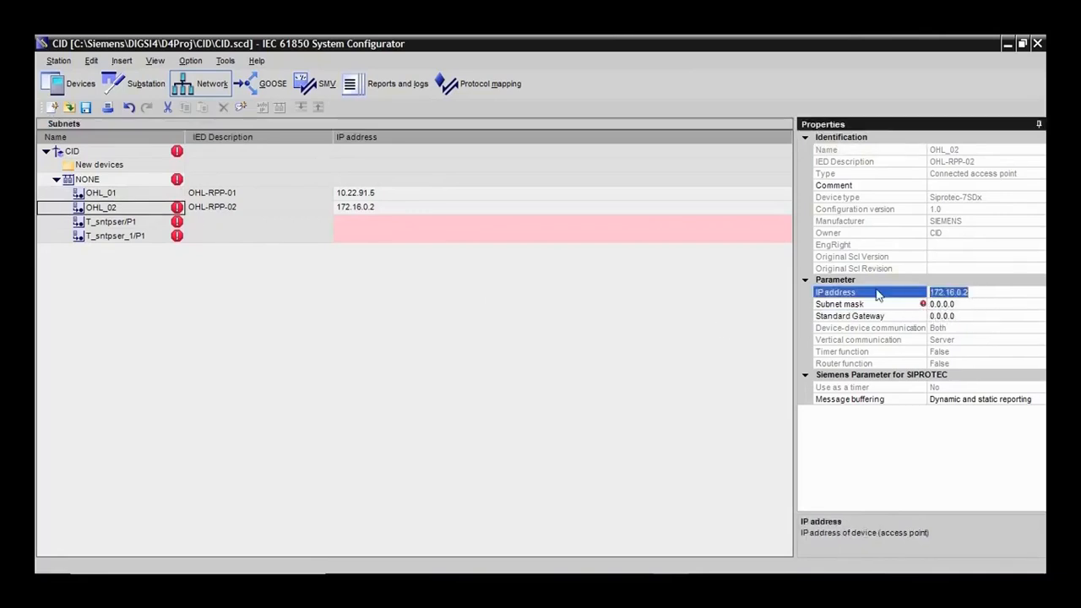
type("10.22.91.6")
left_click(969, 305)
left_click_drag(970, 304, 912, 304)
key("BackSpace")
type("255.255.255")
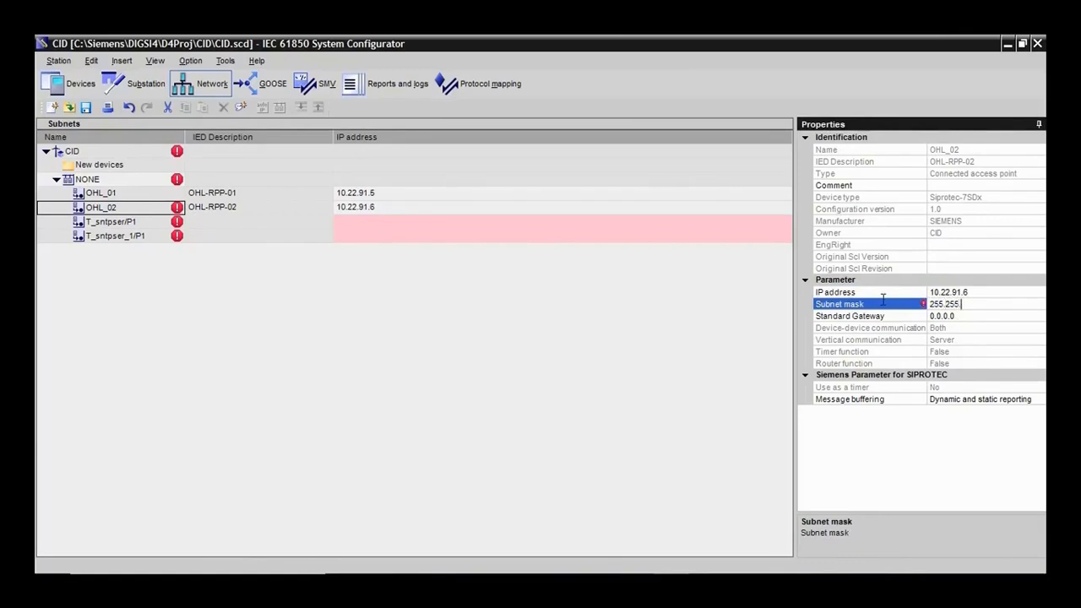
type(".0")
Set OHL_02's standard gateway to 10.22.91.31 and check the network parameters of OHL_01 and OHL_02
left_click(966, 317)
left_click_drag(963, 315, 877, 314)
type("10.2")
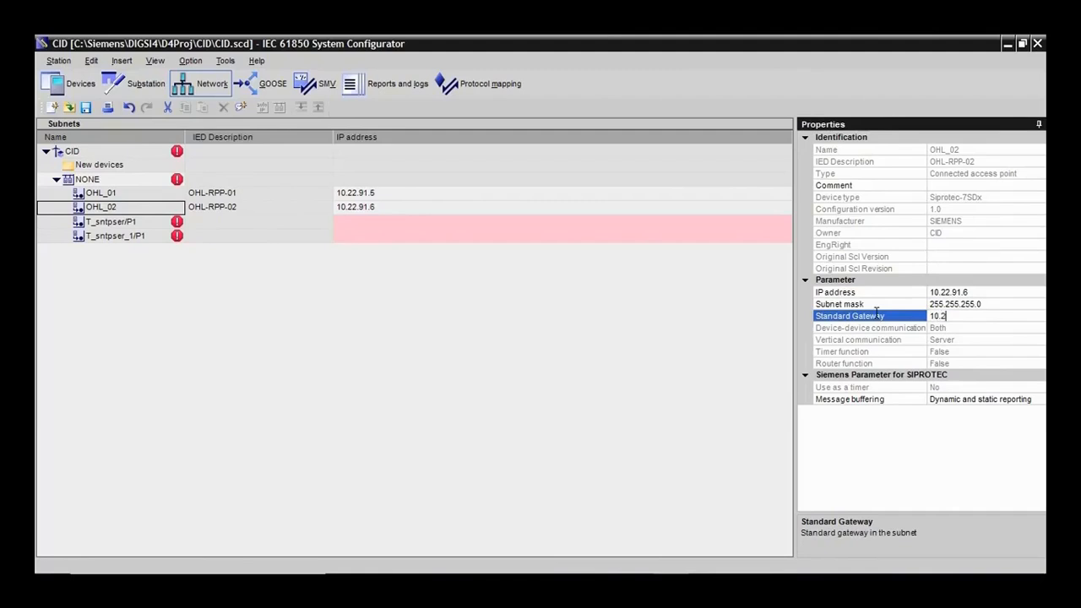
type("2.91.31")
left_click(142, 194)
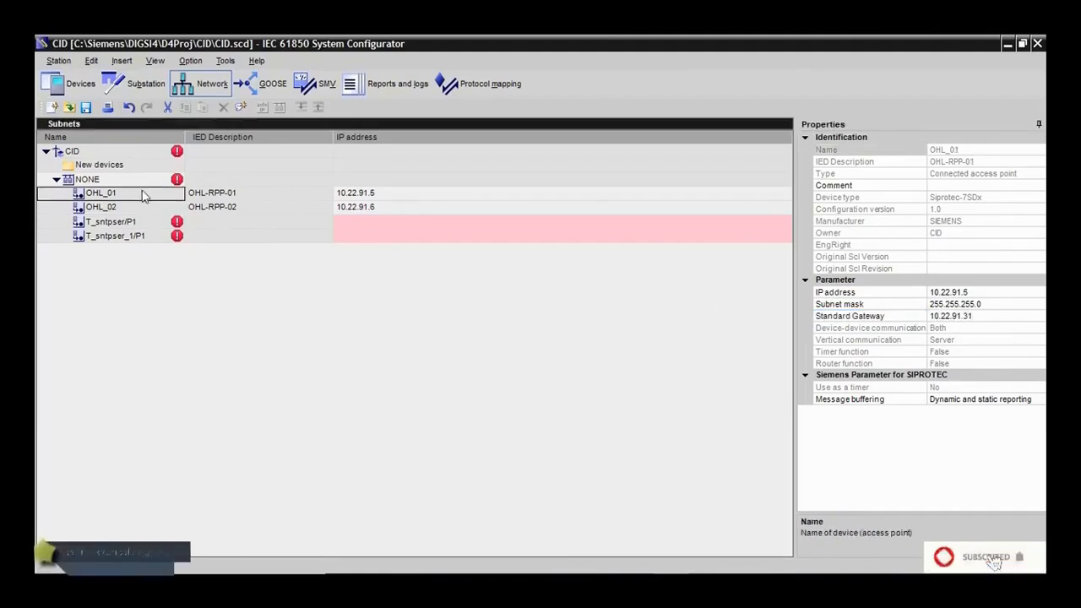
left_click(141, 207)
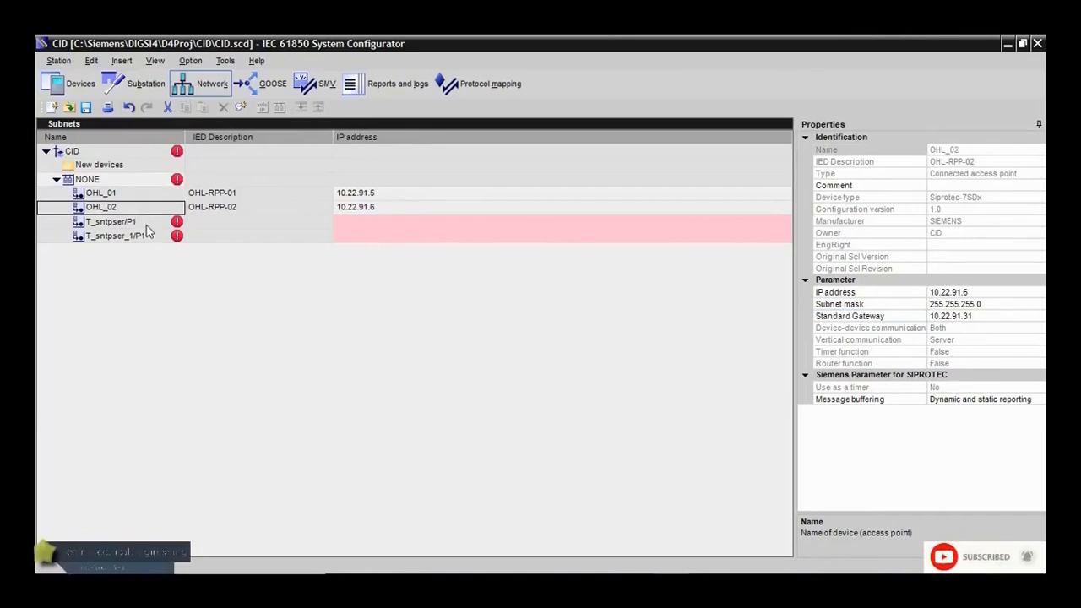
Give the SNTP server T_sntpser/P1 the IP address 10.22.91.10, subnet mask 255.255.255.0 and standard gateway 10.22.91.31
left_click(146, 223)
left_click(933, 294)
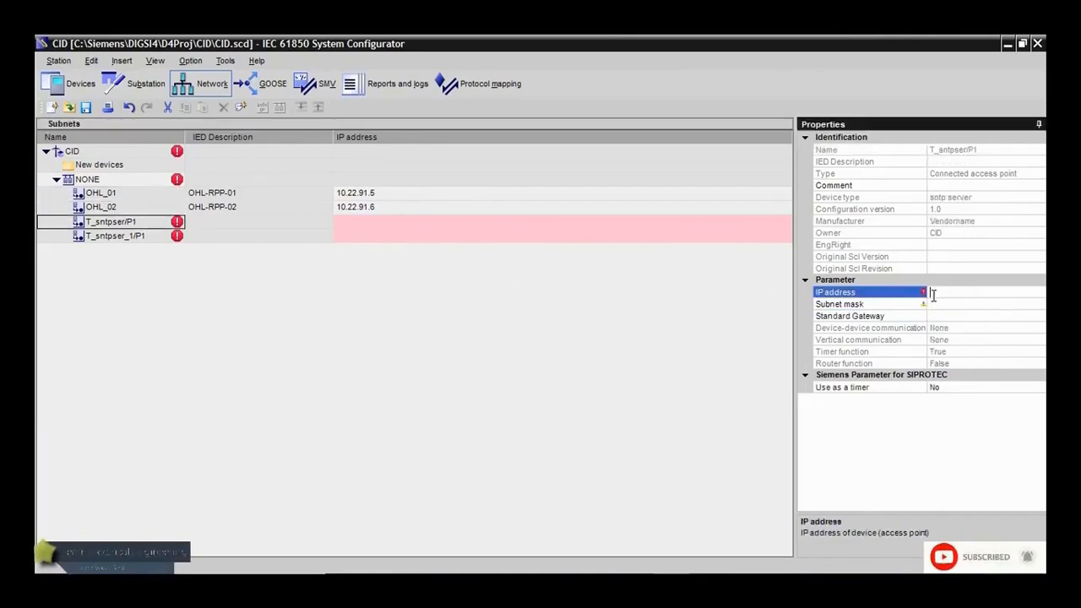
type("10.22.91")
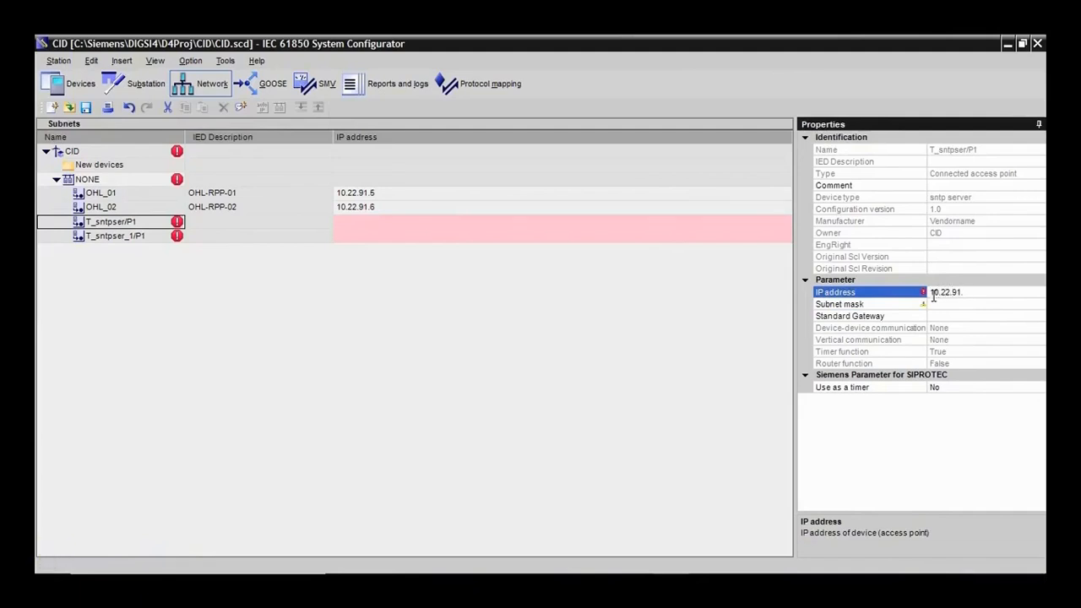
type(".10")
left_click(950, 308)
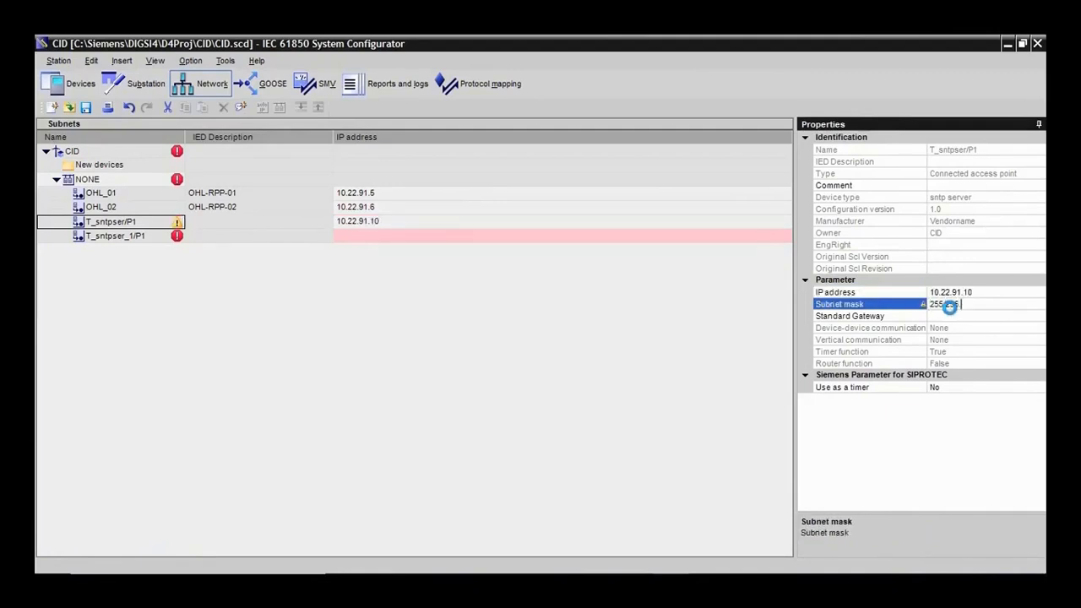
left_click(944, 315)
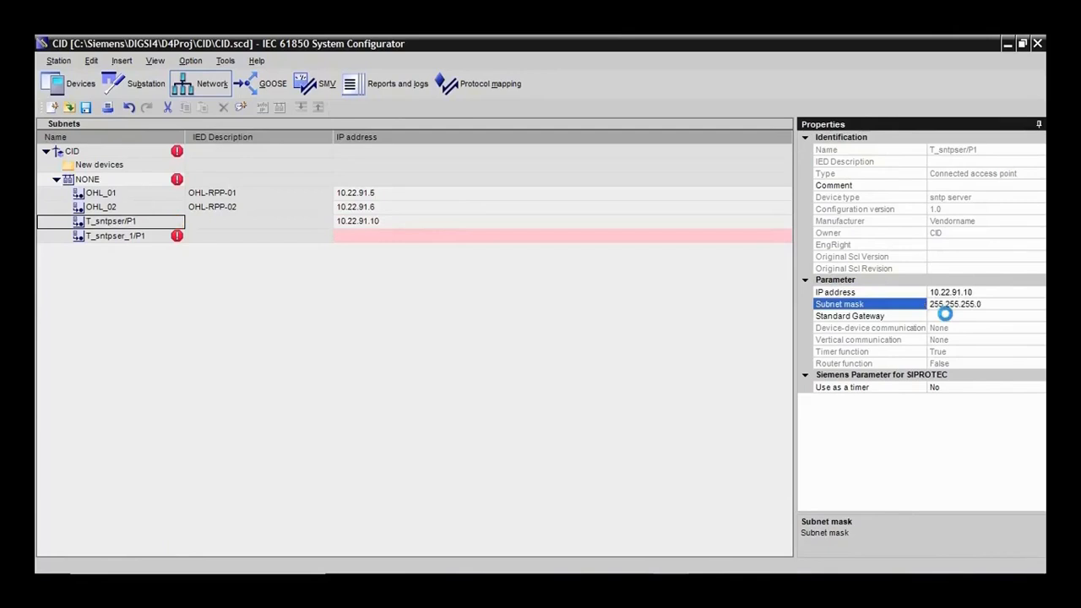
type("10.22.91.31")
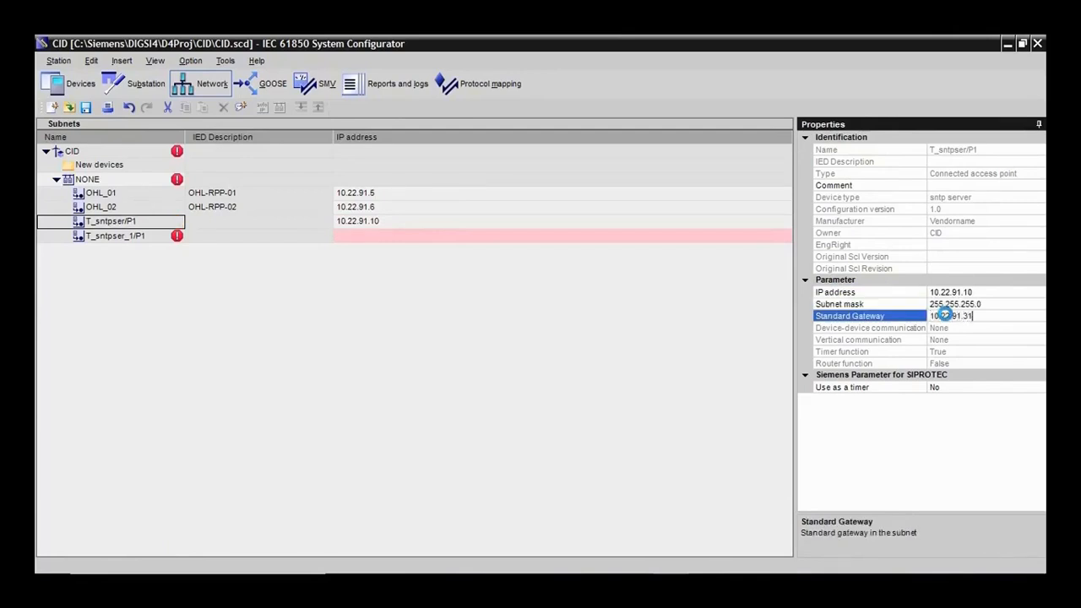
Give the SNTP server T_sntpser_1/P1 the IP address 10.22.91.11, subnet mask 255.255.255.0 and standard gateway 10.22.91.31
left_click(206, 236)
left_click(978, 292)
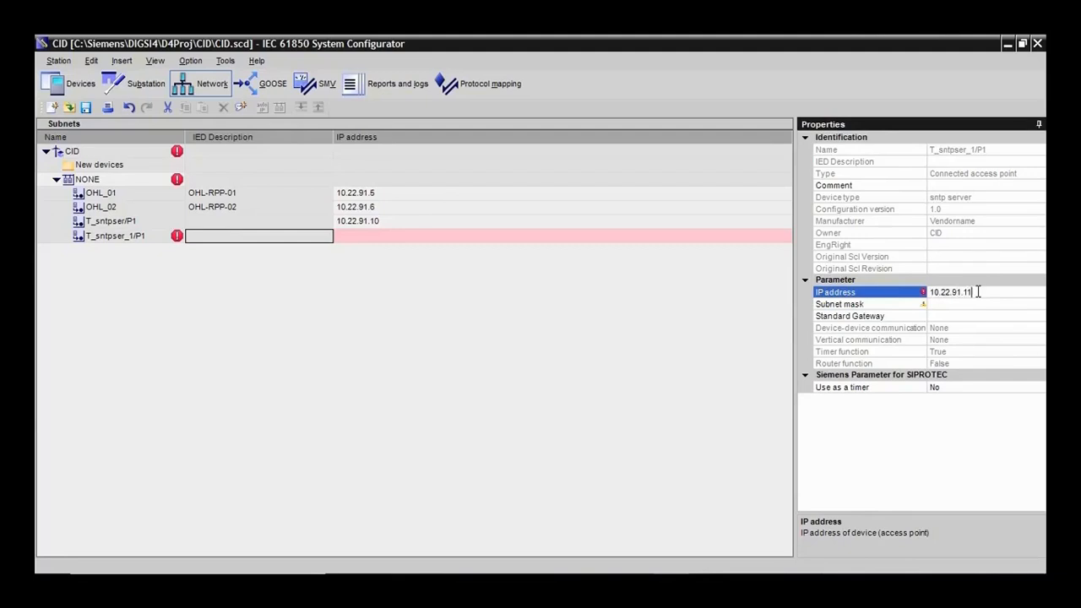
left_click(970, 304)
type("255.255.255.0")
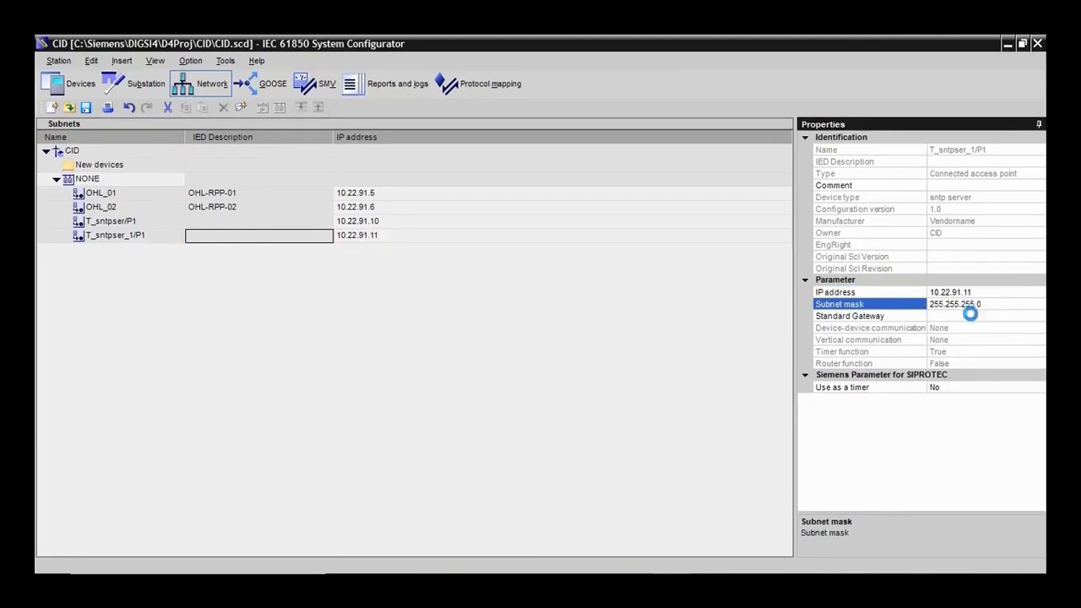
left_click(970, 315)
type("1")
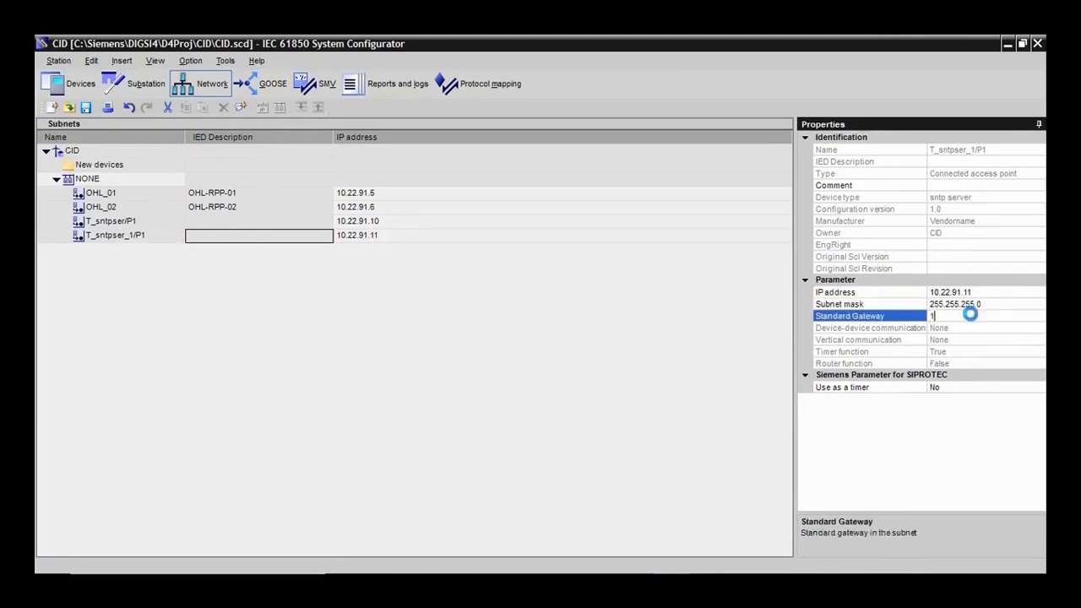
type("0.22.91.31")
key("Return")
left_click(181, 197)
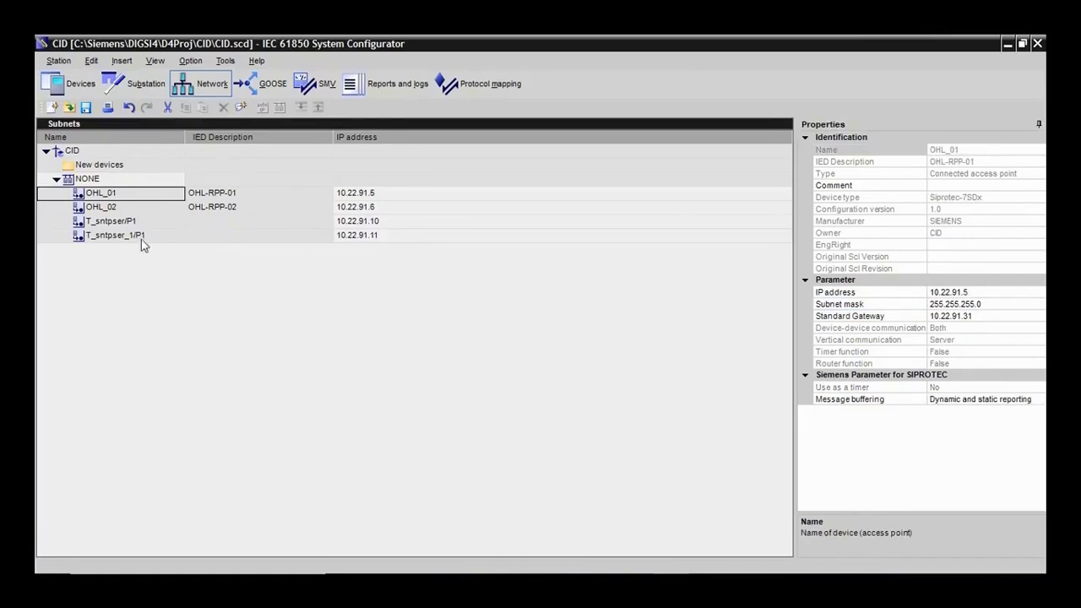
Review the device and network views, save the changed IEC 61850 station and close the System Configurator
left_click(76, 85)
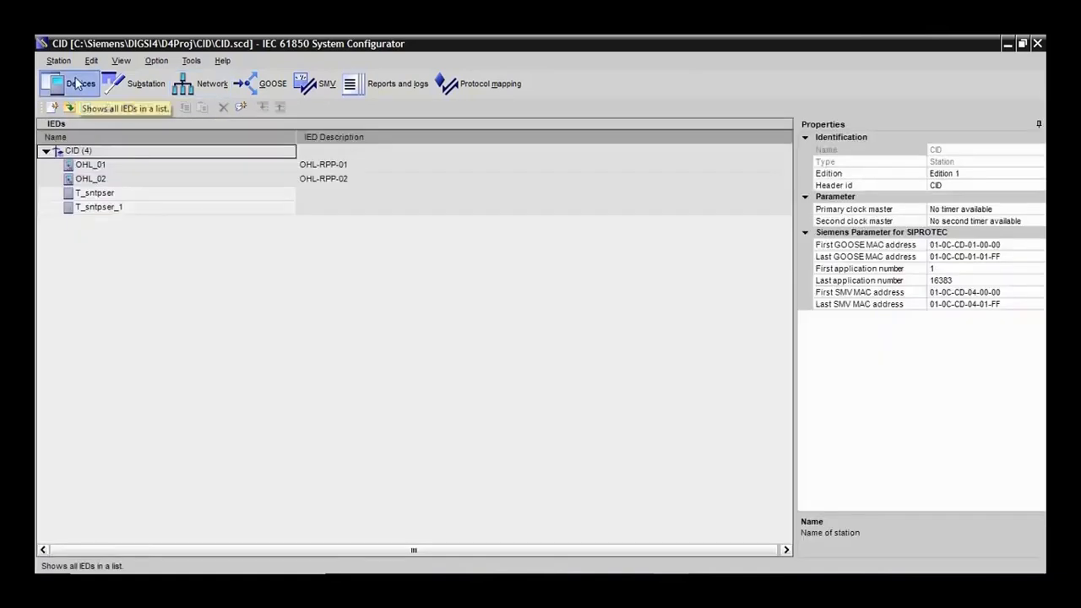
left_click(200, 86)
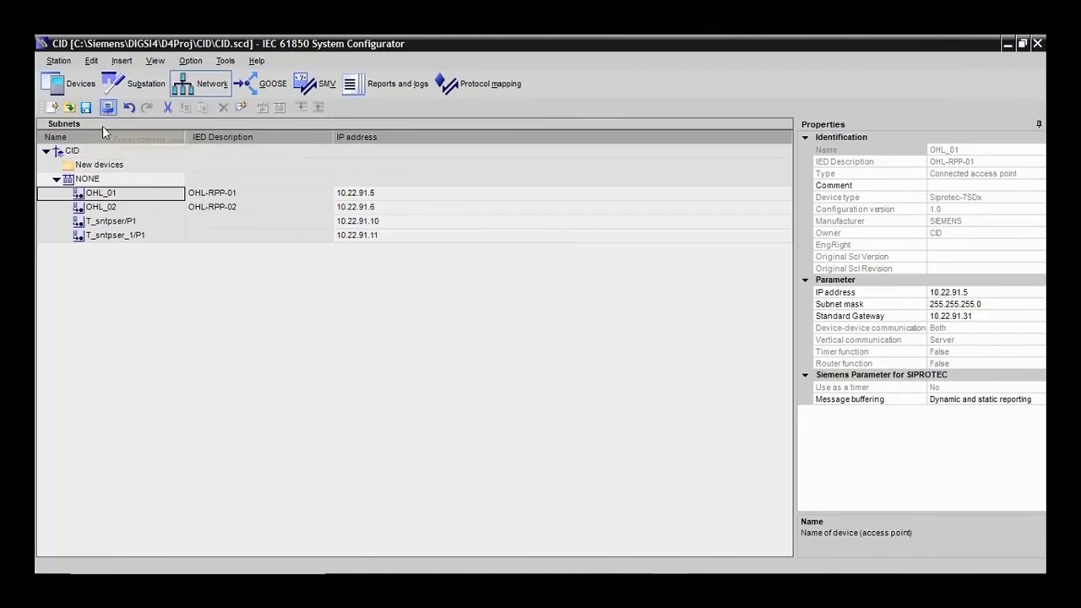
left_click(85, 107)
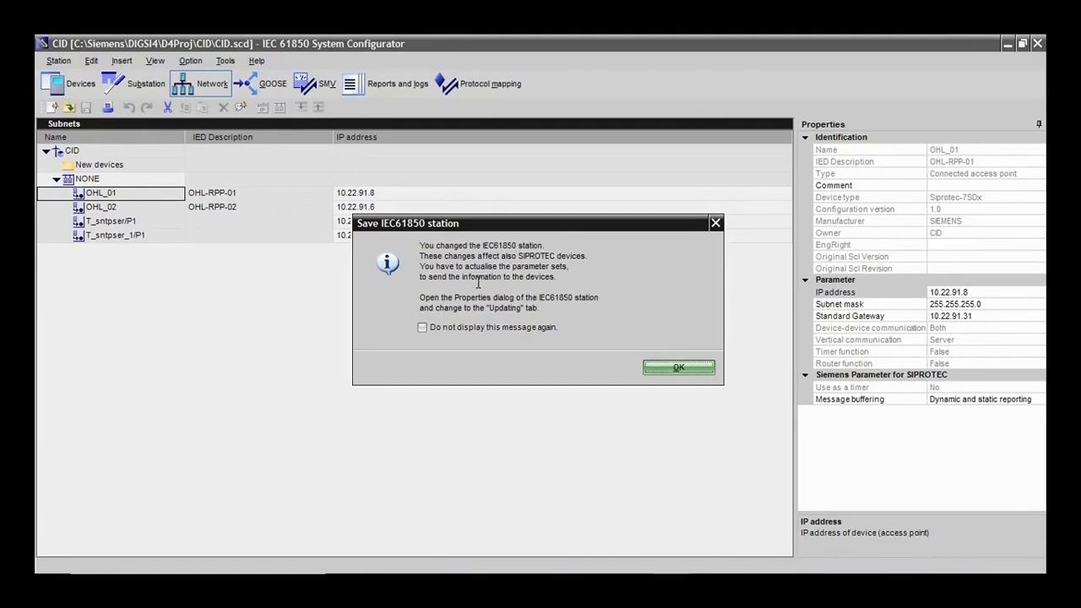
left_click(680, 369)
left_click(1037, 43)
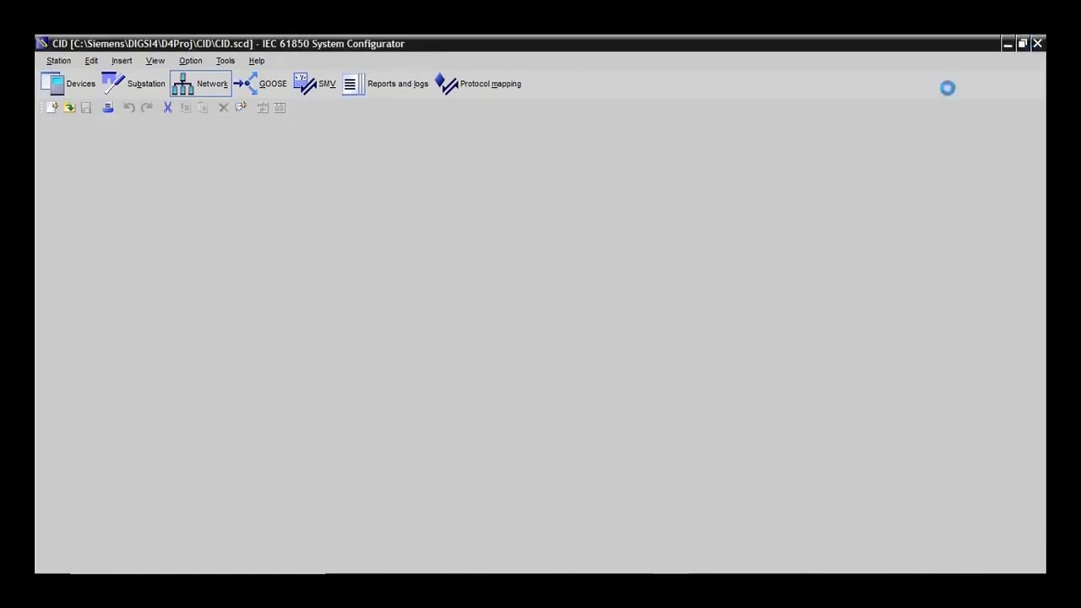
Check the communication parameters of the device OHL-RPP-01 in DIGSI Manager without changing them
left_click(222, 96)
right_click(221, 96)
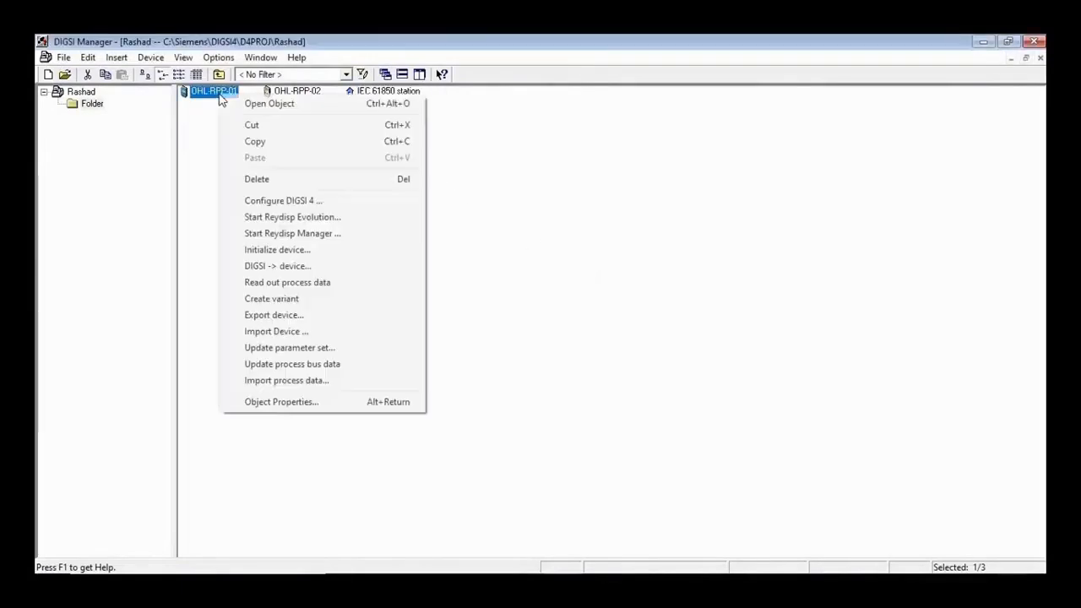
left_click(312, 403)
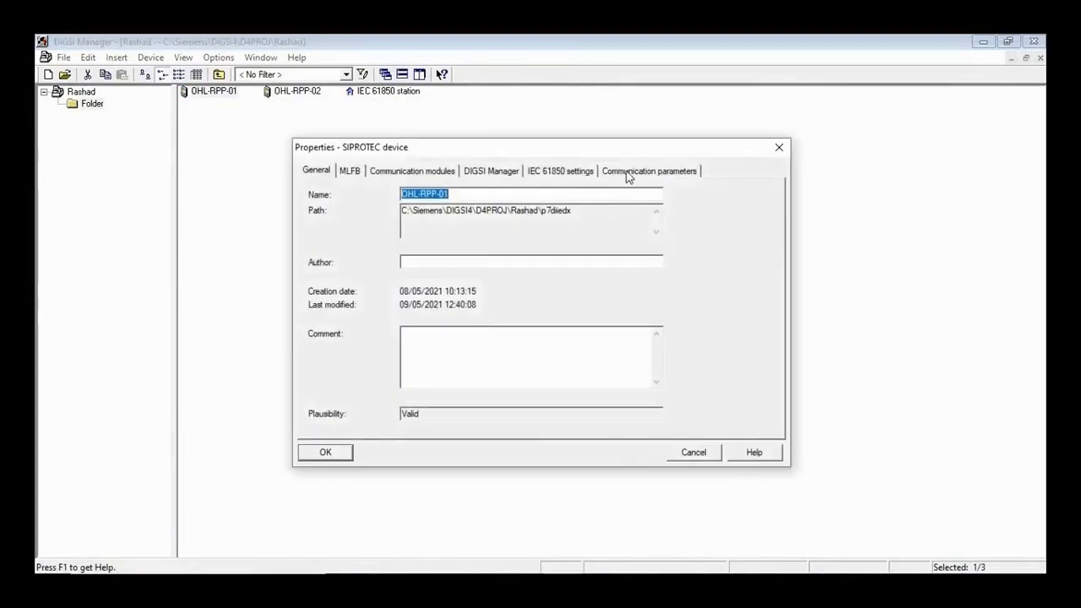
left_click(628, 171)
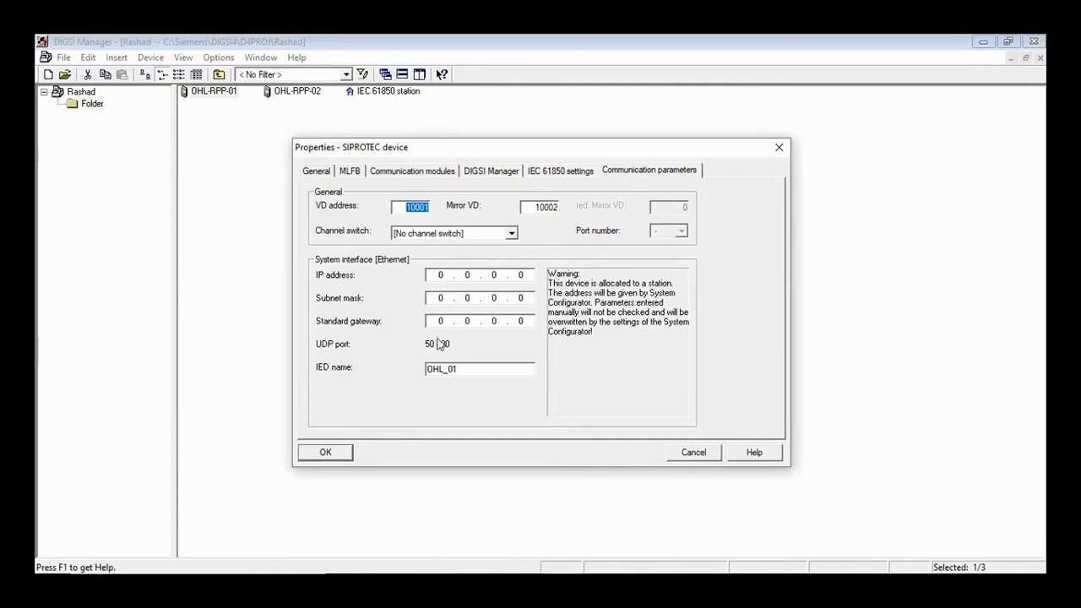
left_click(690, 453)
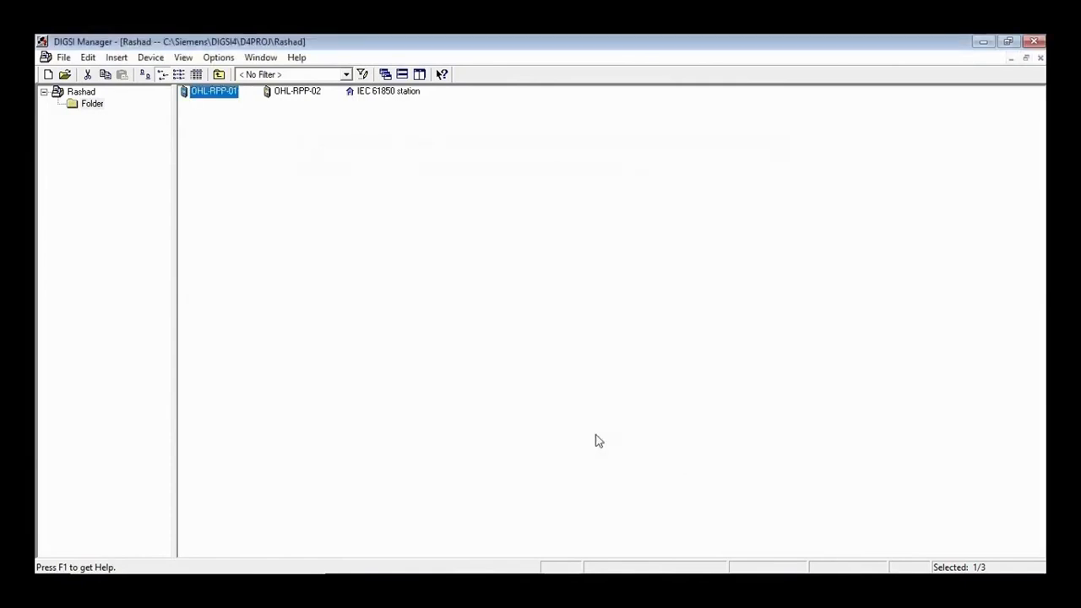
Update the parameter sets of OHL_01 and OHL_02 from the update settings of the IEC 61850 station's properties
left_click(390, 94)
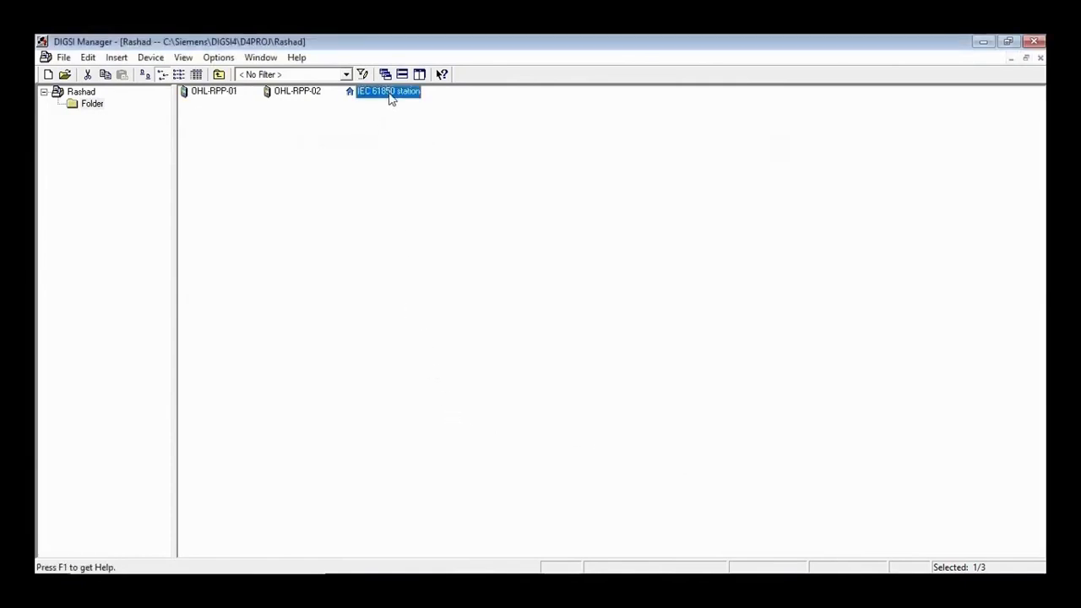
right_click(390, 96)
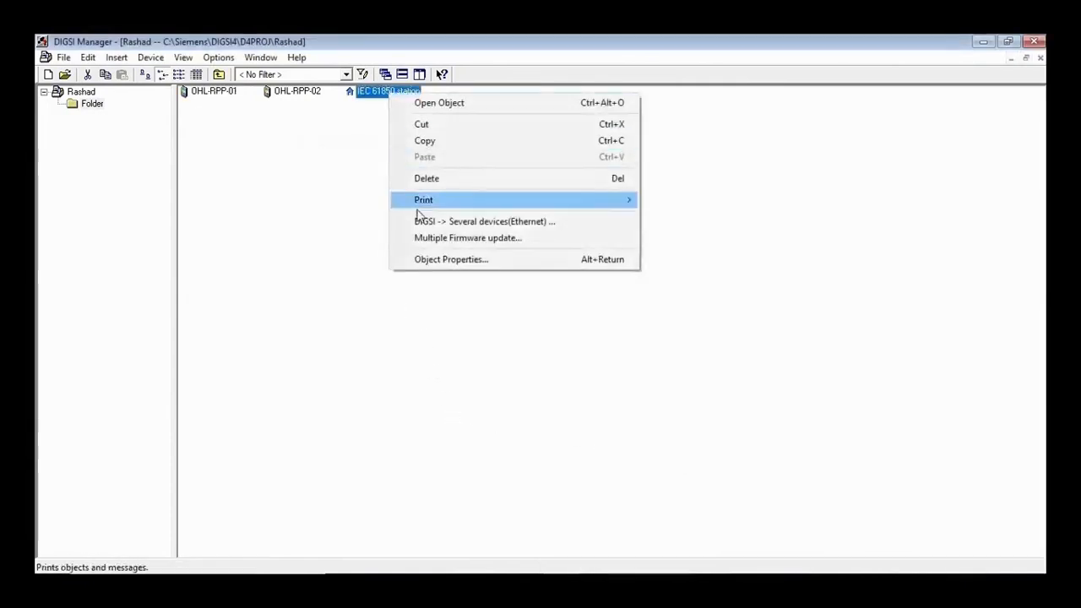
left_click(428, 263)
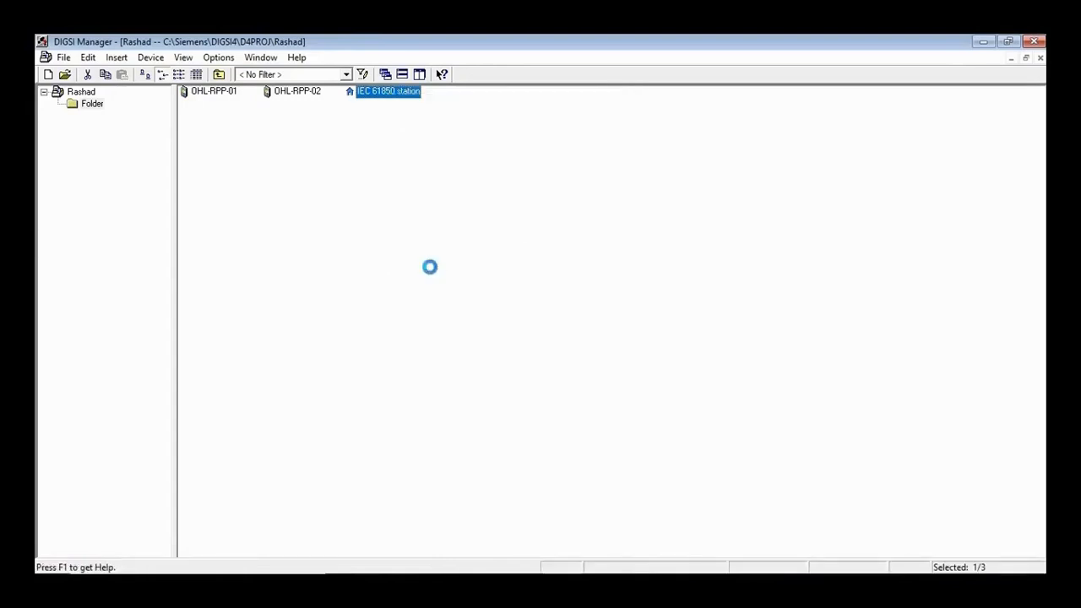
left_click(562, 147)
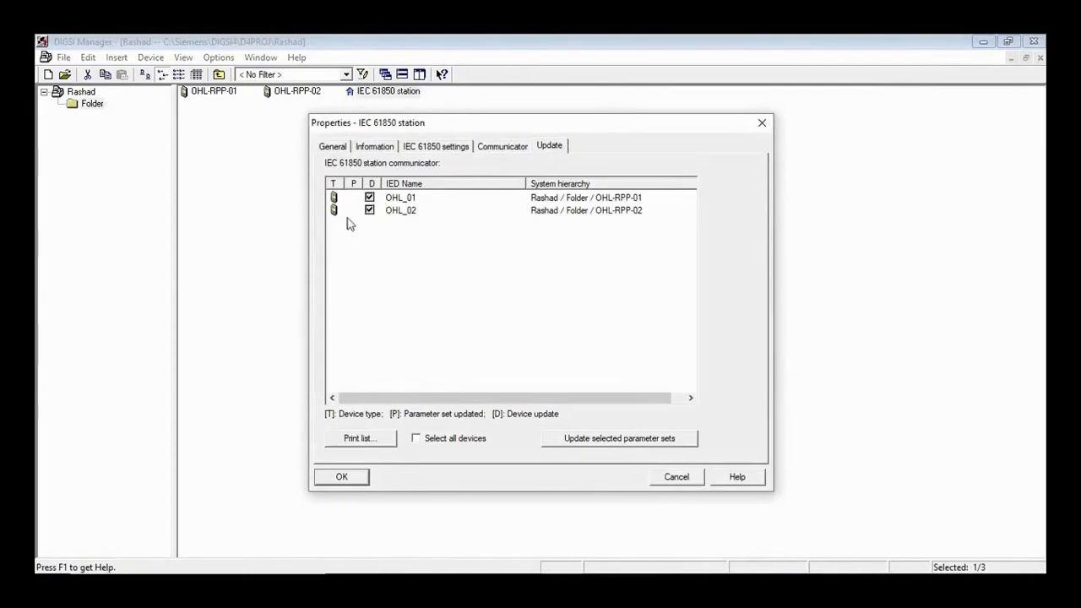
left_click(398, 201)
left_click(402, 214)
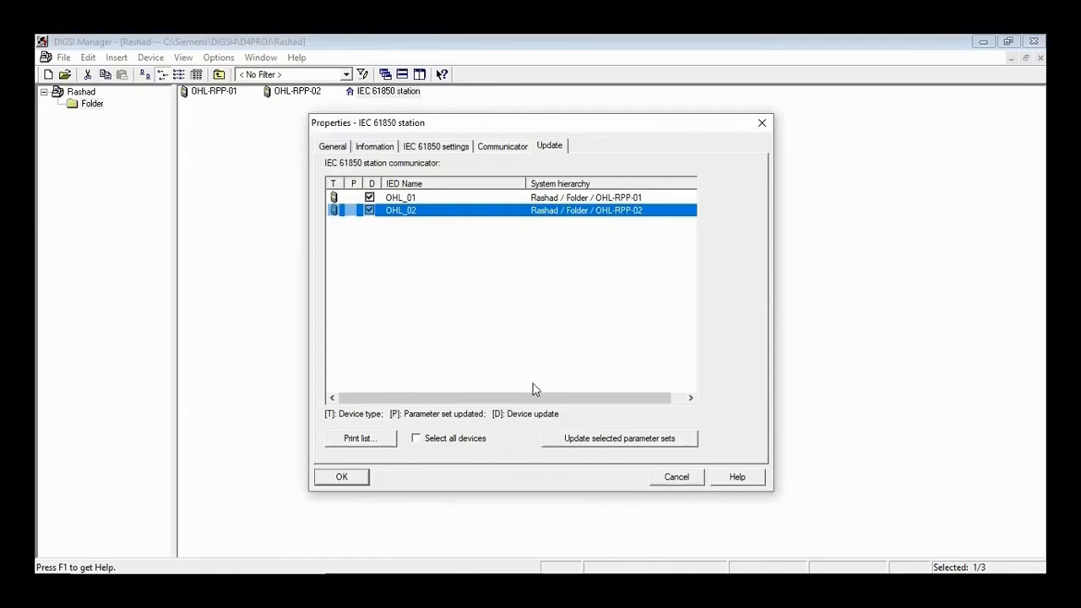
left_click(583, 441)
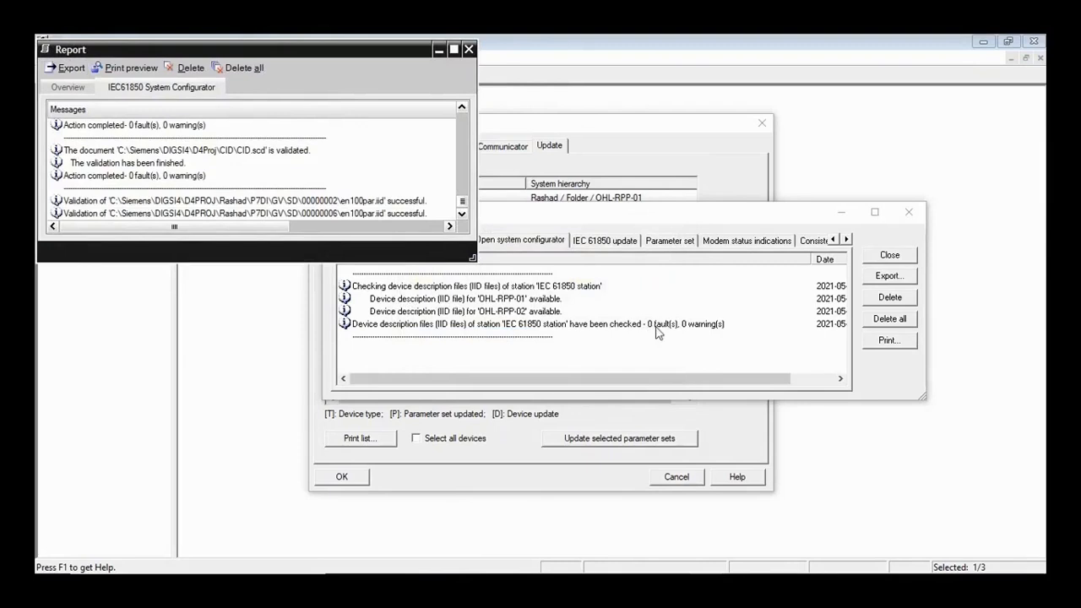
Close the update reports, check the update status of both devices and accept the station properties
left_click(470, 50)
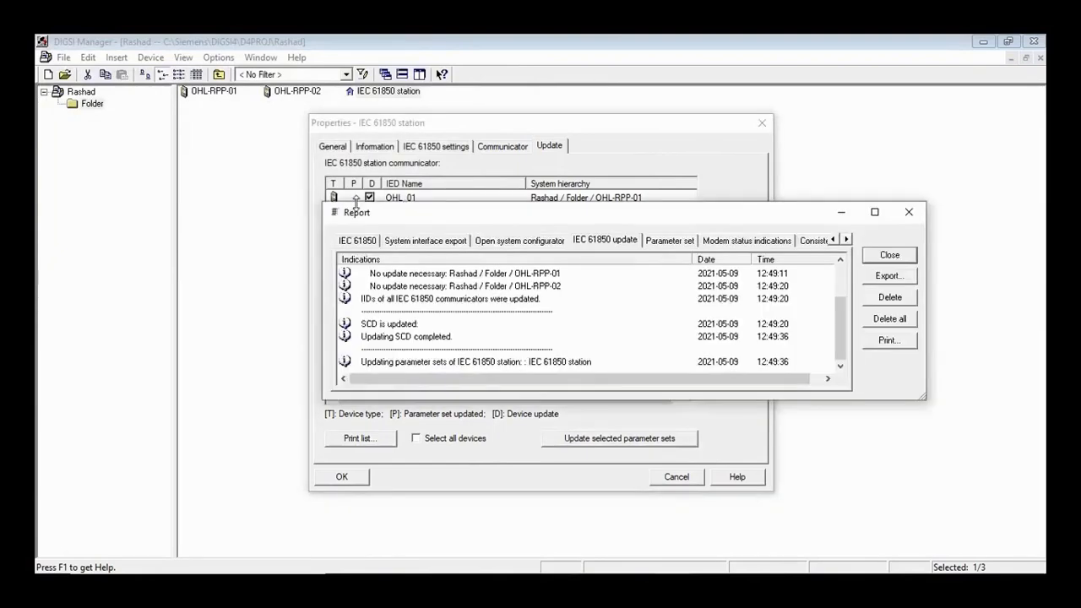
left_click(889, 256)
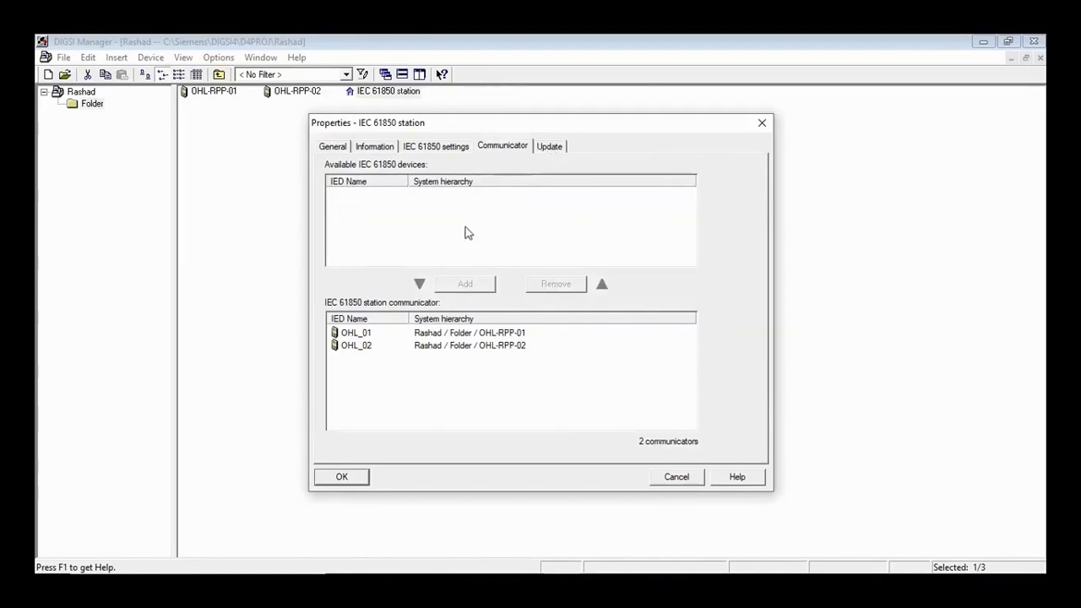
key("ctrl+Tab")
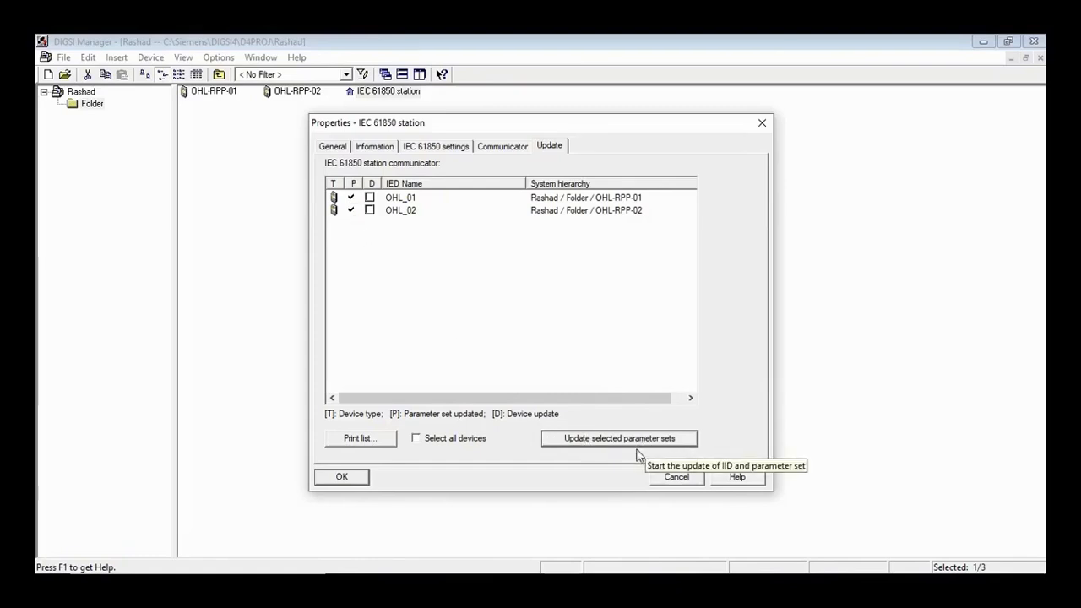
left_click(338, 478)
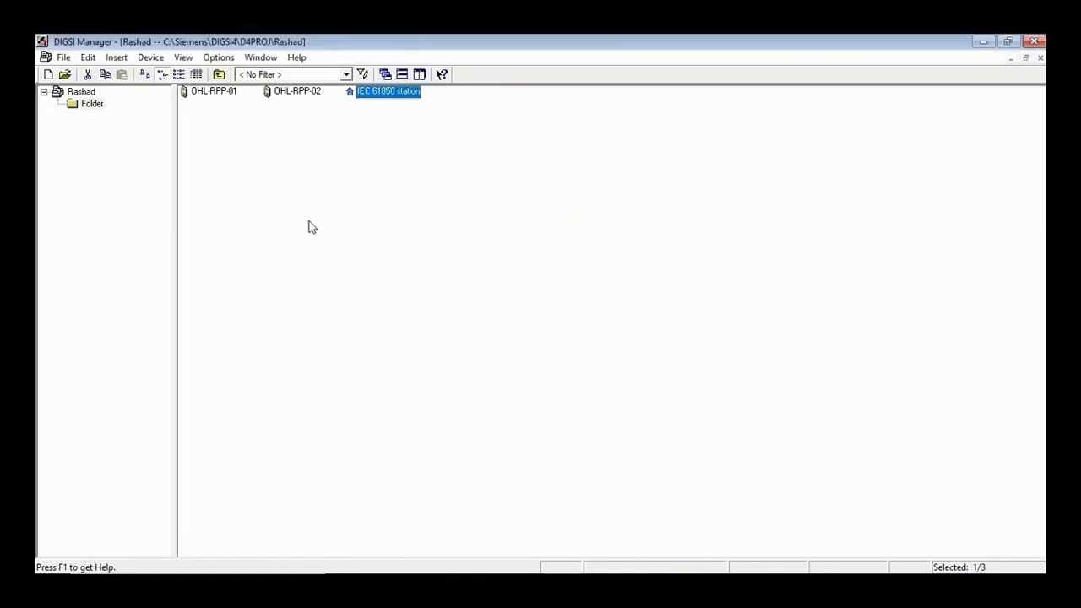
Check OHL-RPP-01's communication parameters, try the manual change option for the system interface and cancel the device properties
right_click(197, 92)
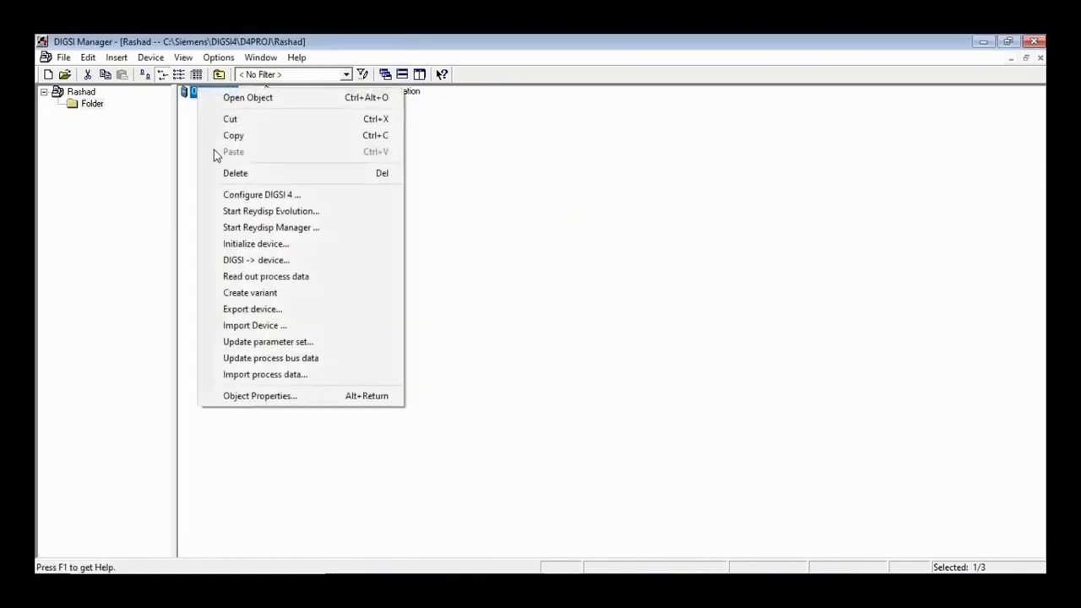
left_click(248, 397)
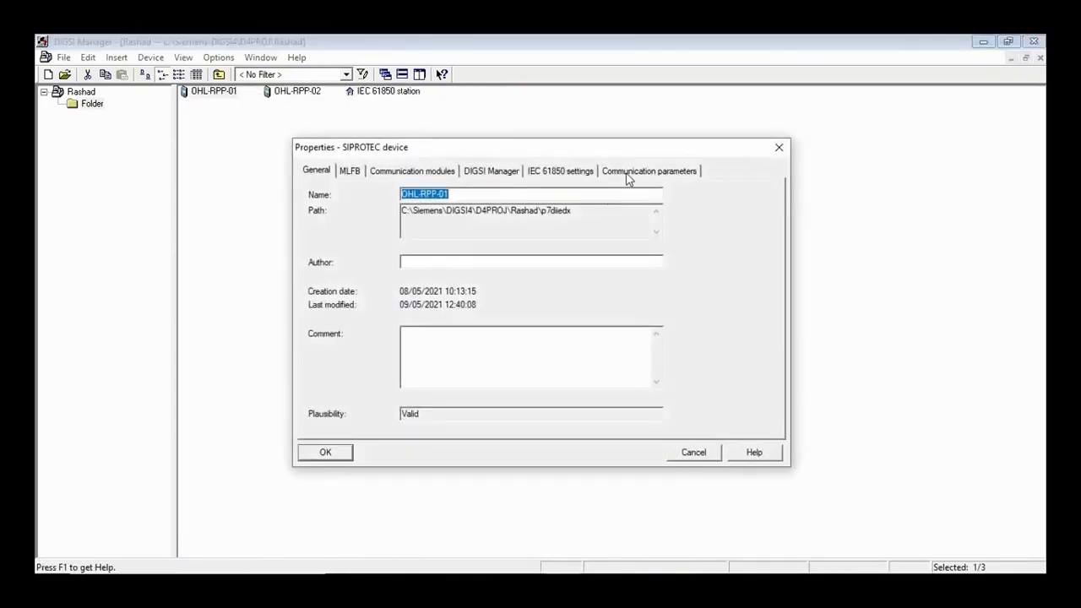
left_click(628, 172)
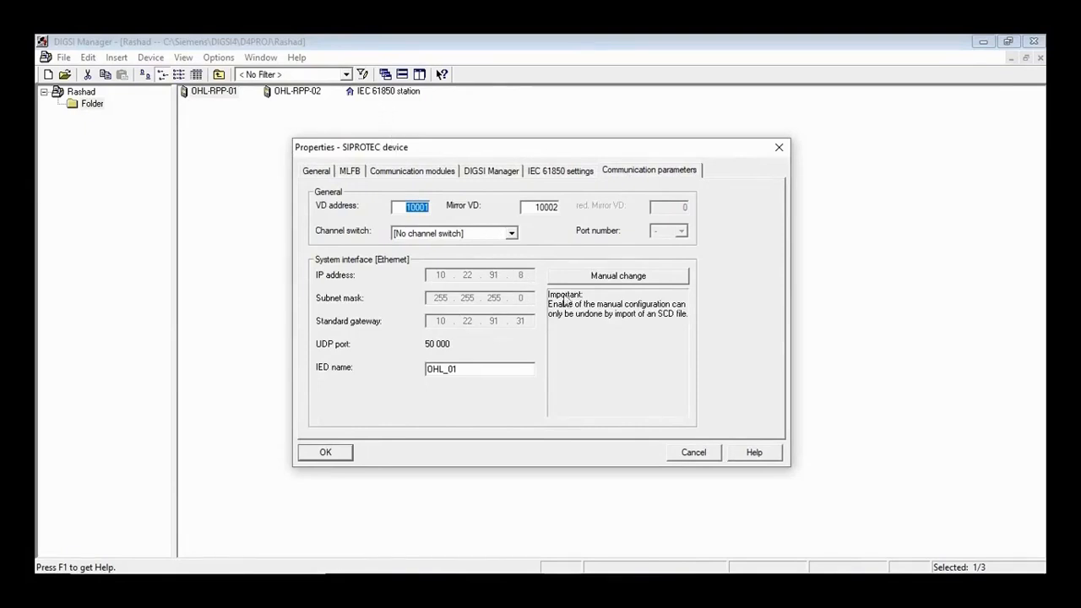
left_click(581, 280)
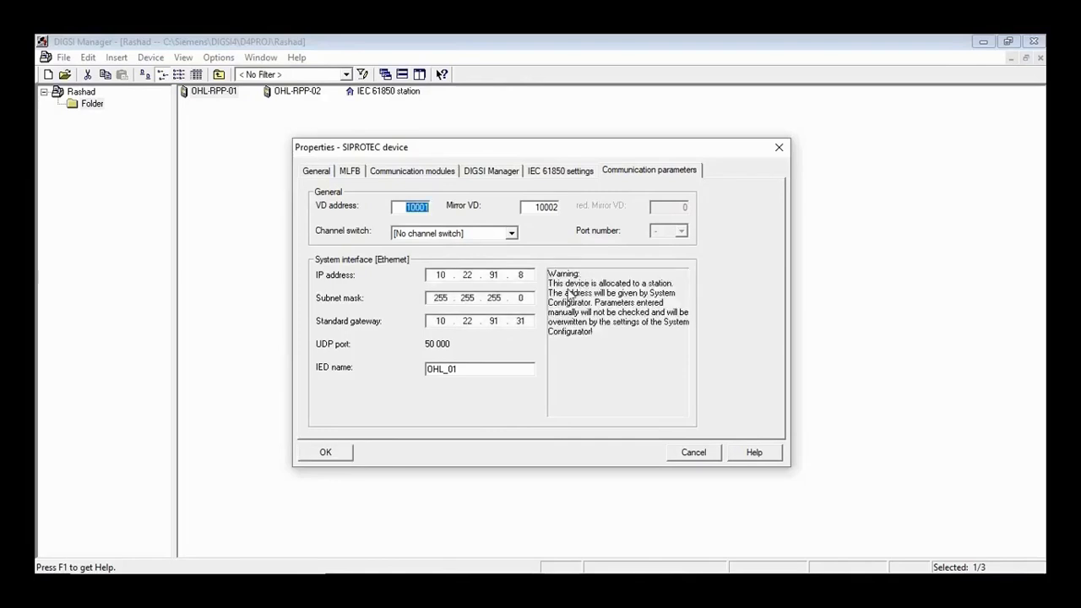
left_click(680, 459)
left_click(316, 138)
Open the IEC 61850 station in the System Configurator and rename the SNTP server T_sntpser as GPS-01
left_click(370, 95)
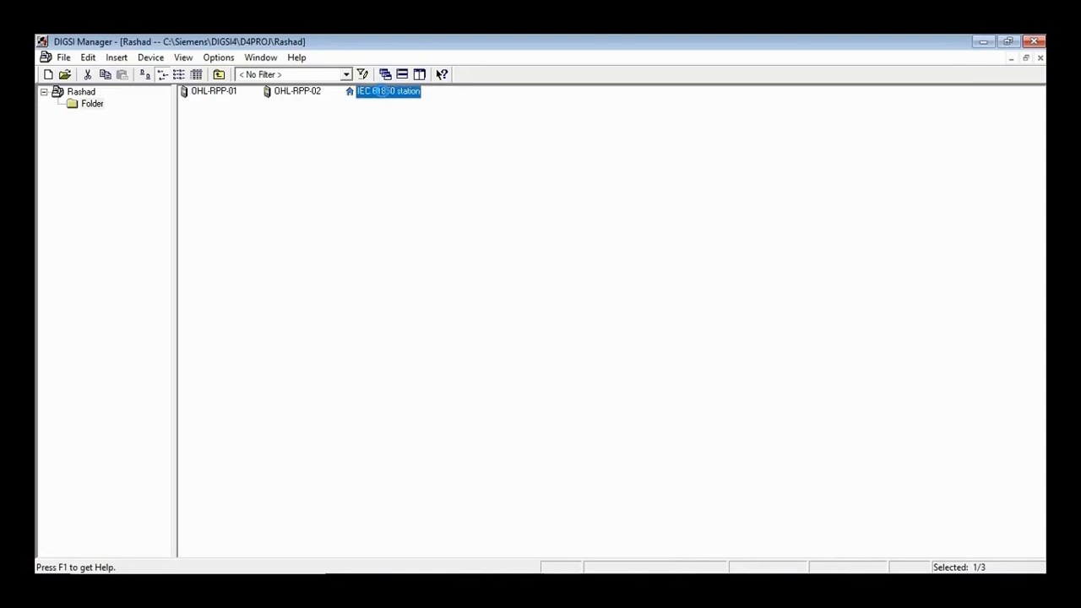
double_click(382, 91)
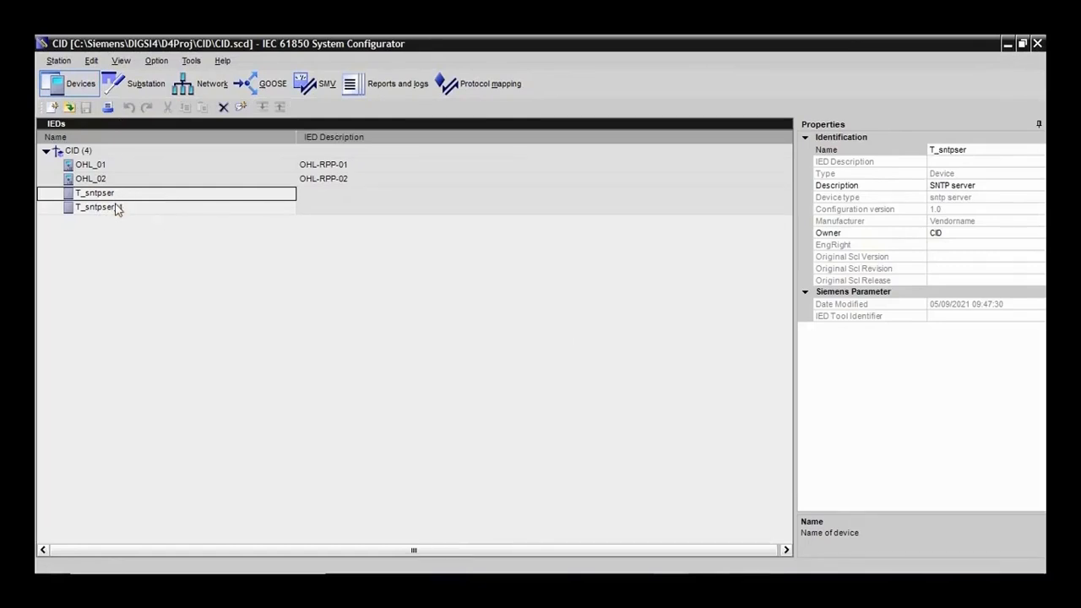
left_click(972, 150)
key("ctrl+a")
type("GPS-01")
left_click(118, 207)
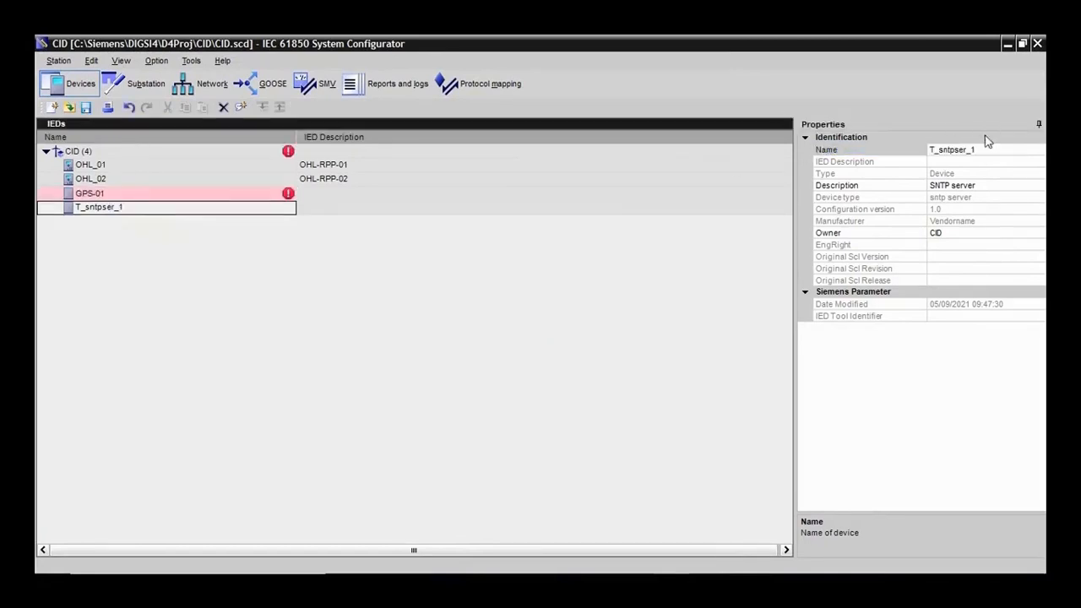
Correct the first SNTP server's name to GPS_01
left_click(243, 193)
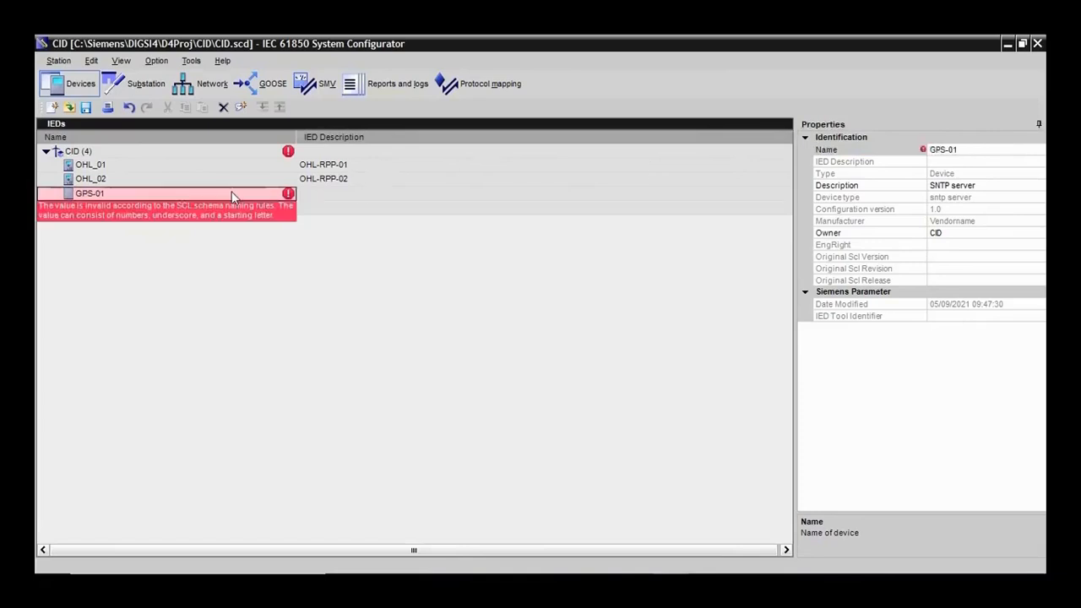
left_click(949, 151)
key("BackSpace")
type("_")
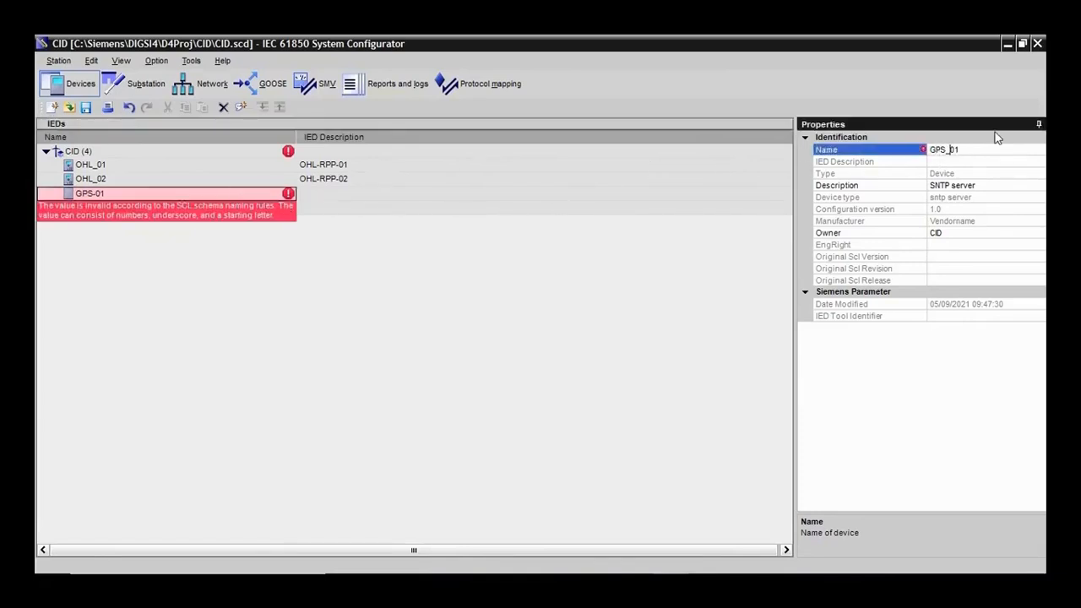
key("Return")
Rename the SNTP server T_sntpser_1 as GPS_02 and check the devices listed under subnet NONE in the network view
left_click(189, 208)
left_click(986, 152)
double_click(935, 150)
type("GP")
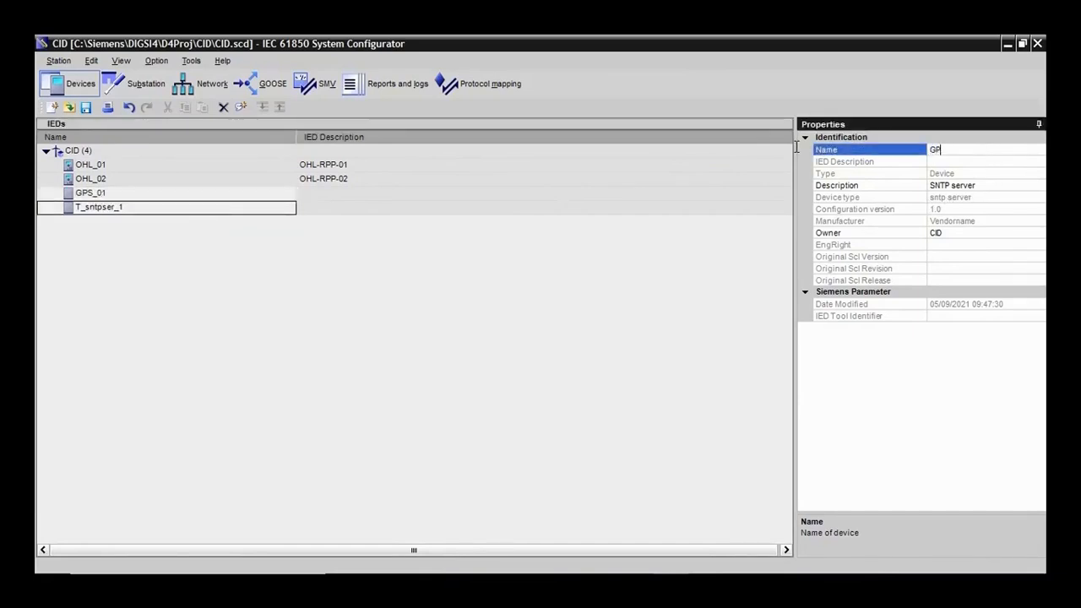
type("S_02")
left_click(102, 289)
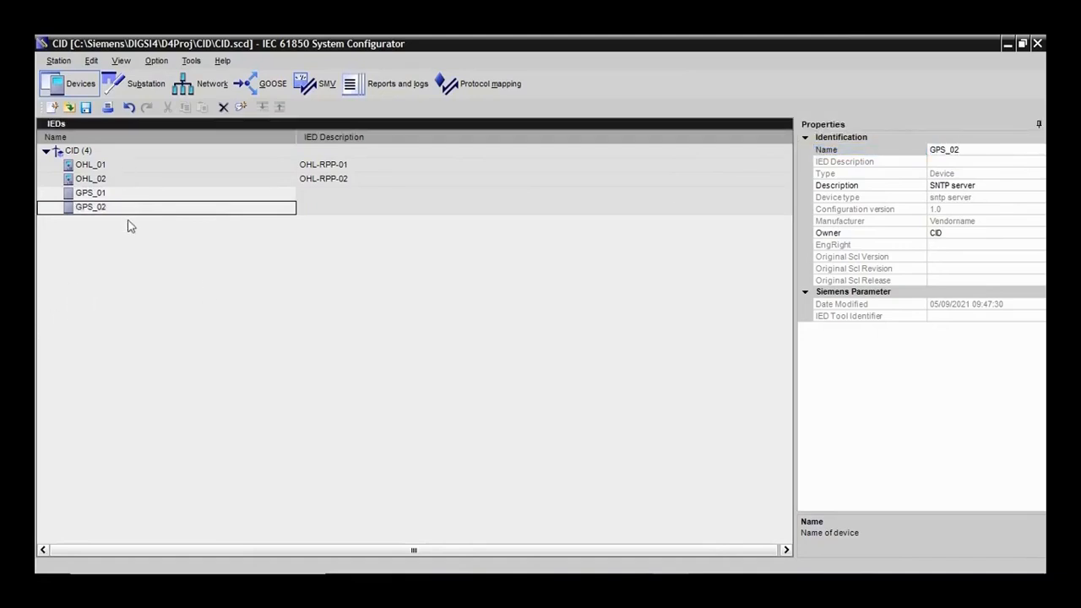
left_click(203, 84)
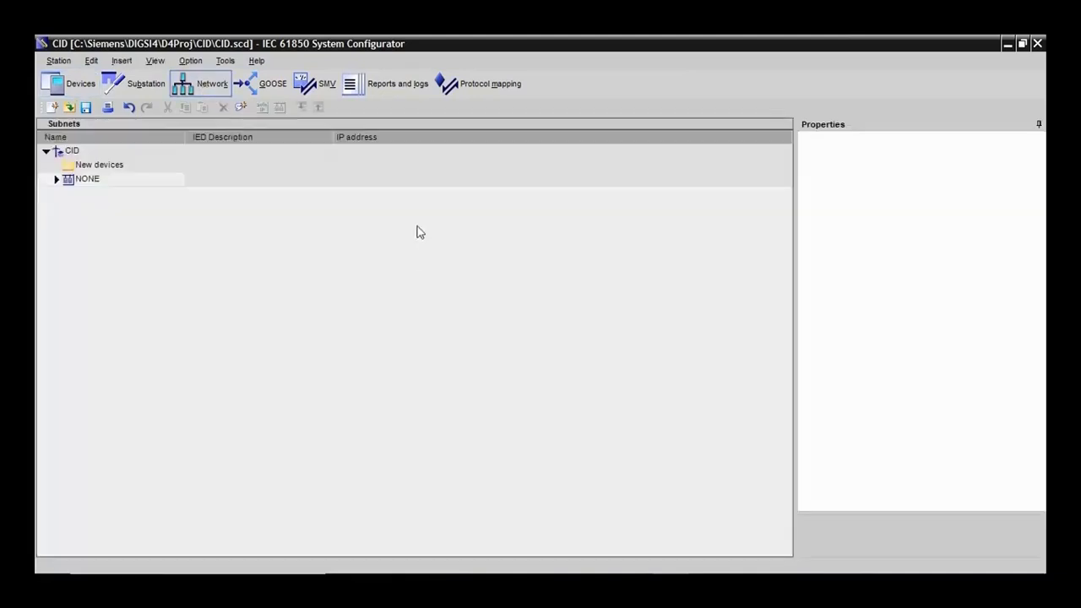
left_click(56, 179)
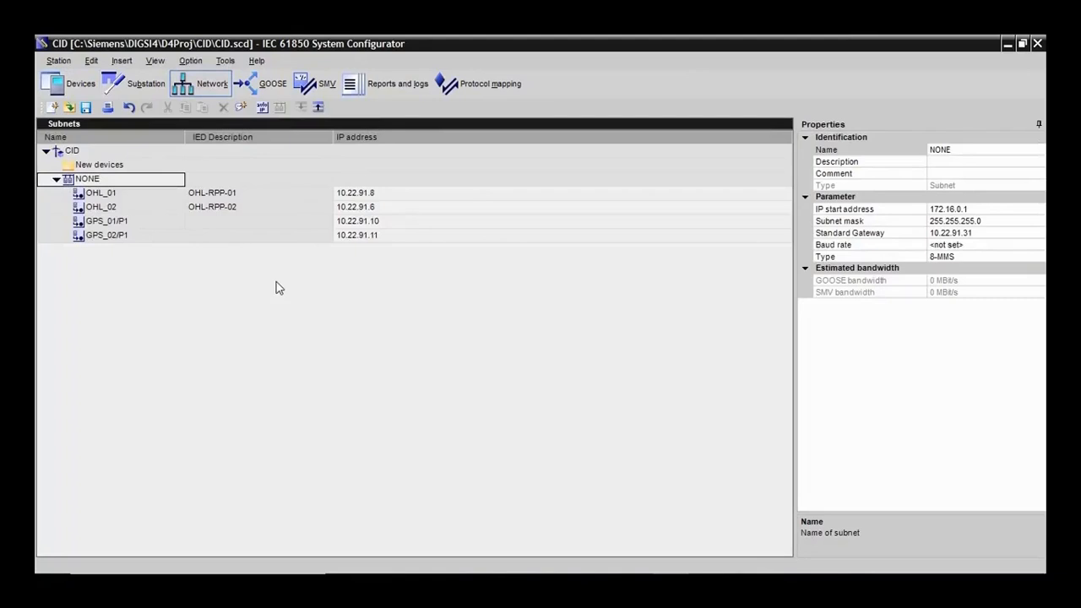
Show the reports and logs of OHL_01, enlarge the source catalog and expand its PROT logical device
left_click(379, 87)
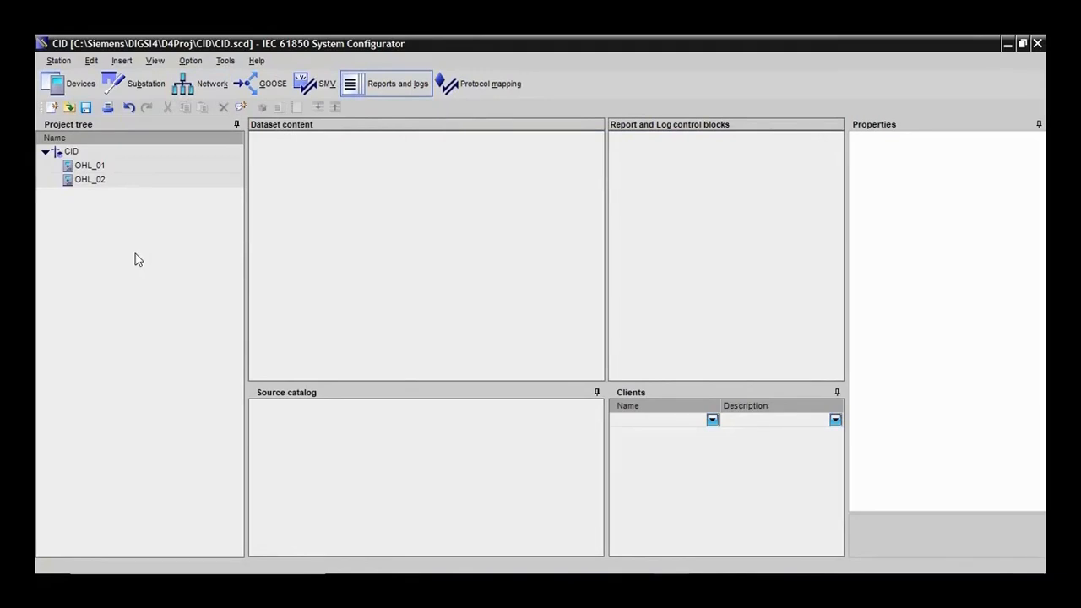
left_click(101, 167)
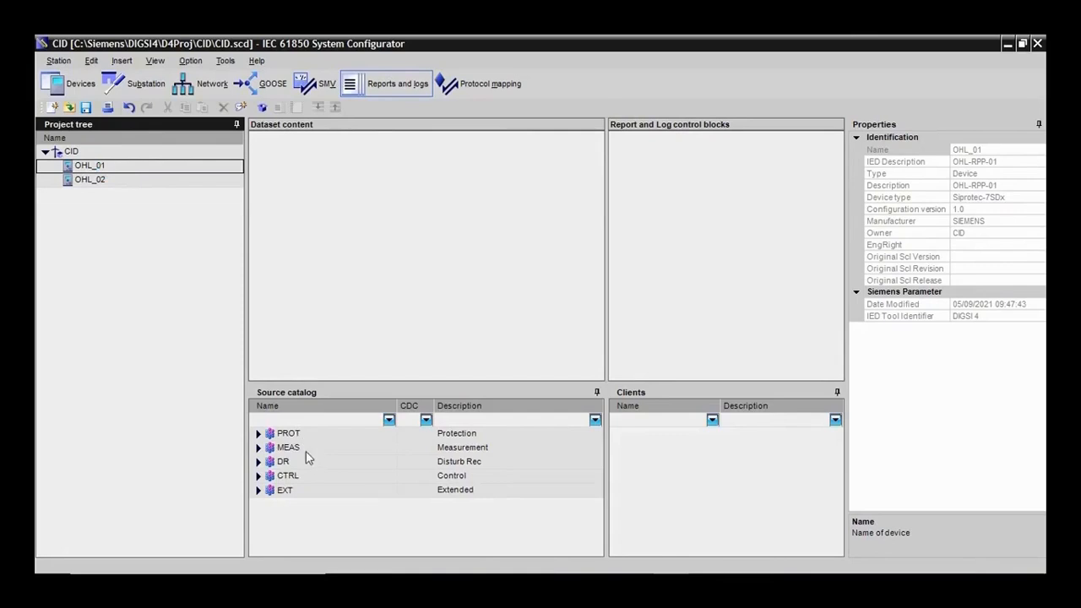
left_click_drag(466, 382, 465, 321)
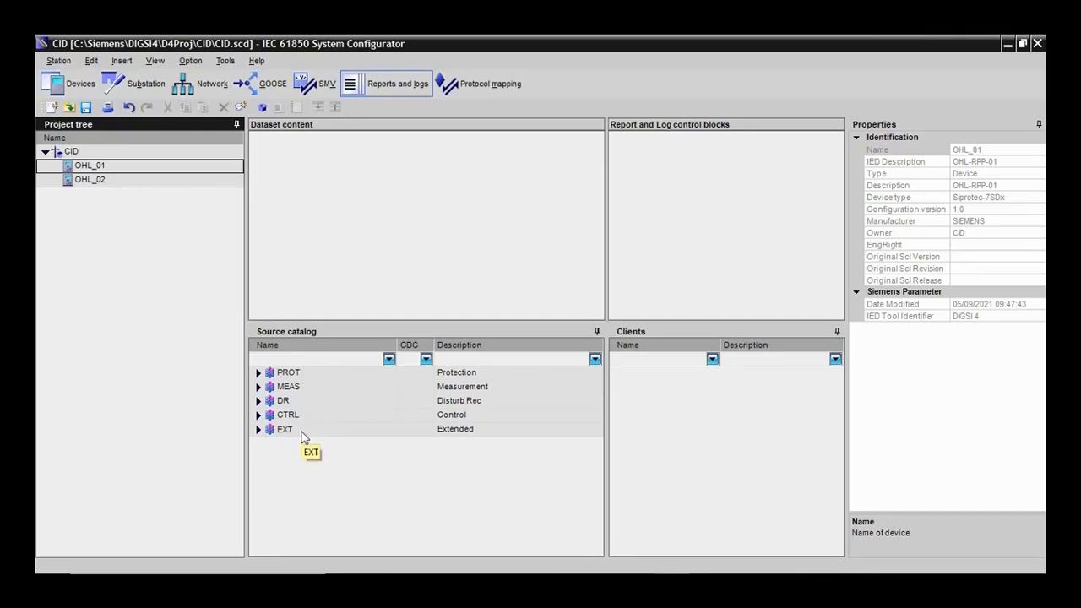
left_click(260, 373)
left_click(259, 373)
left_click(258, 373)
left_click(258, 372)
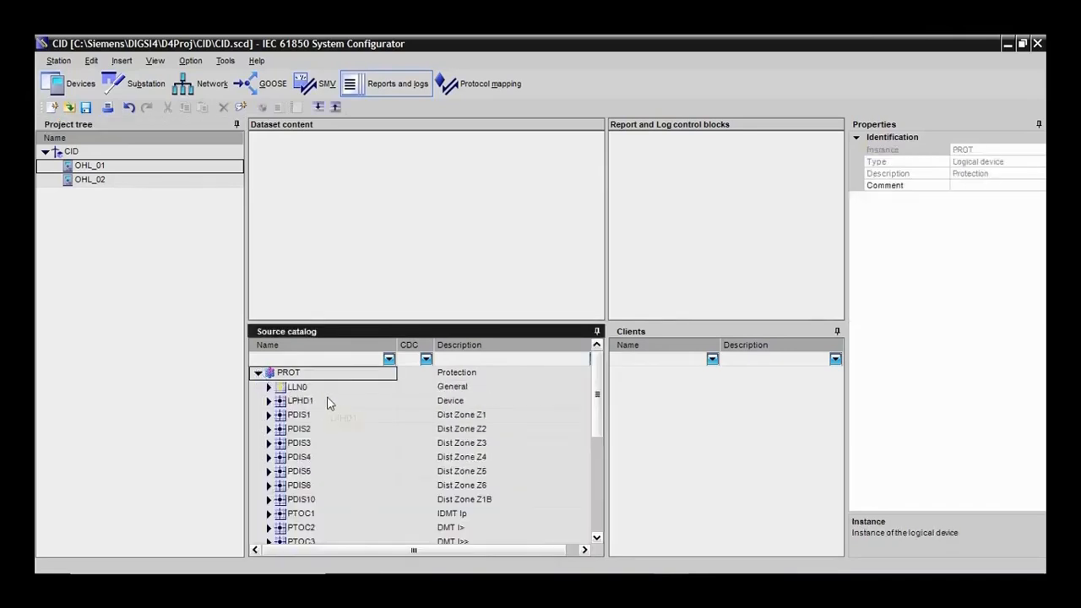
Look through the logical nodes of the PROT logical device in the source catalog and collapse it
scroll(319, 395, "down", 1)
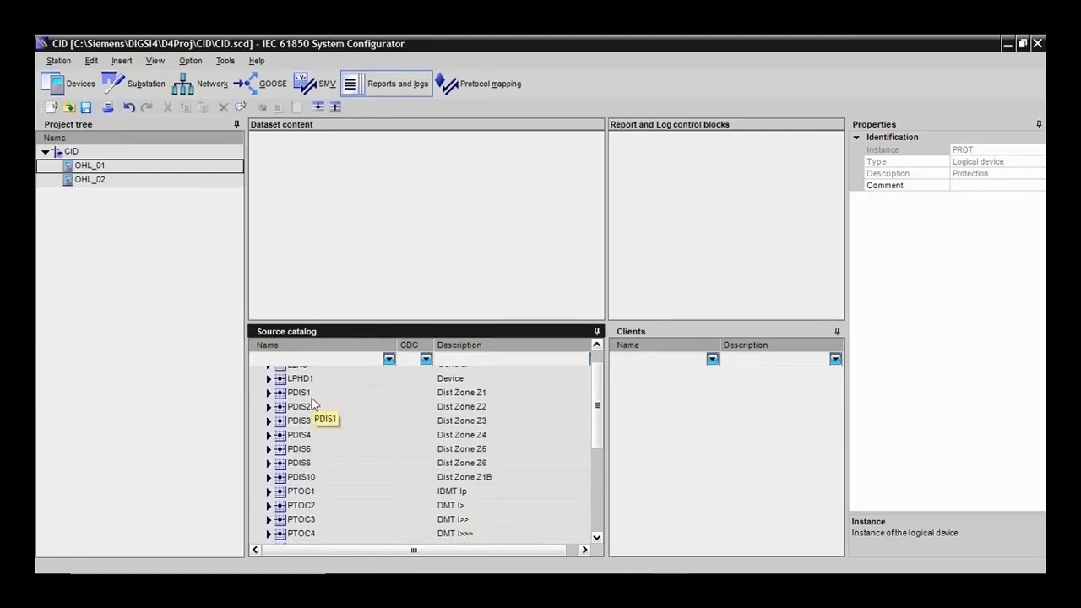
scroll(315, 397, "down", 3)
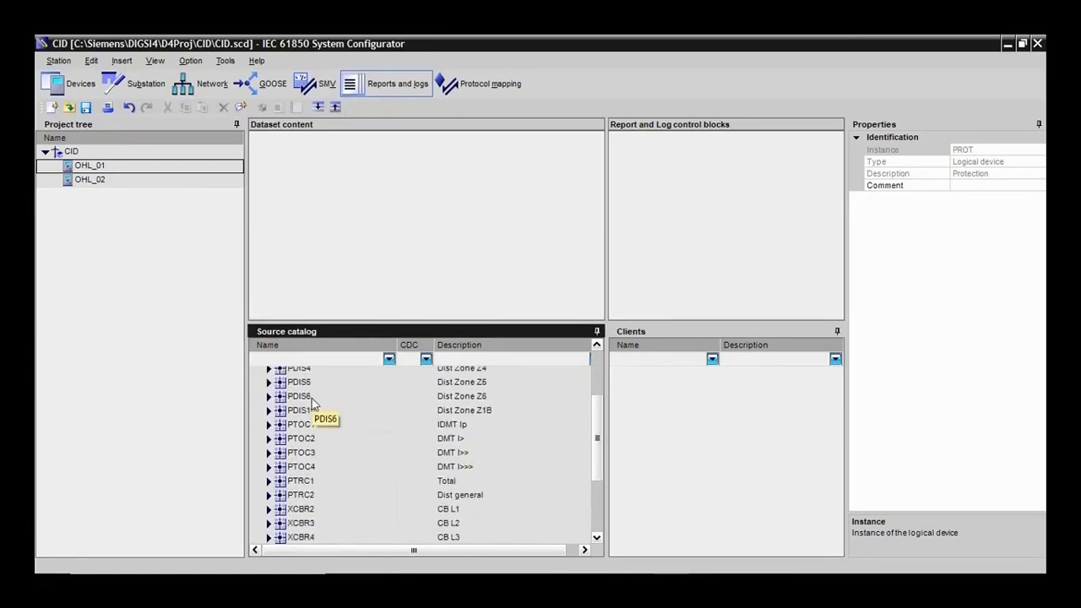
scroll(312, 404, "down", 5)
scroll(311, 440, "up", 2)
scroll(309, 435, "up", 6)
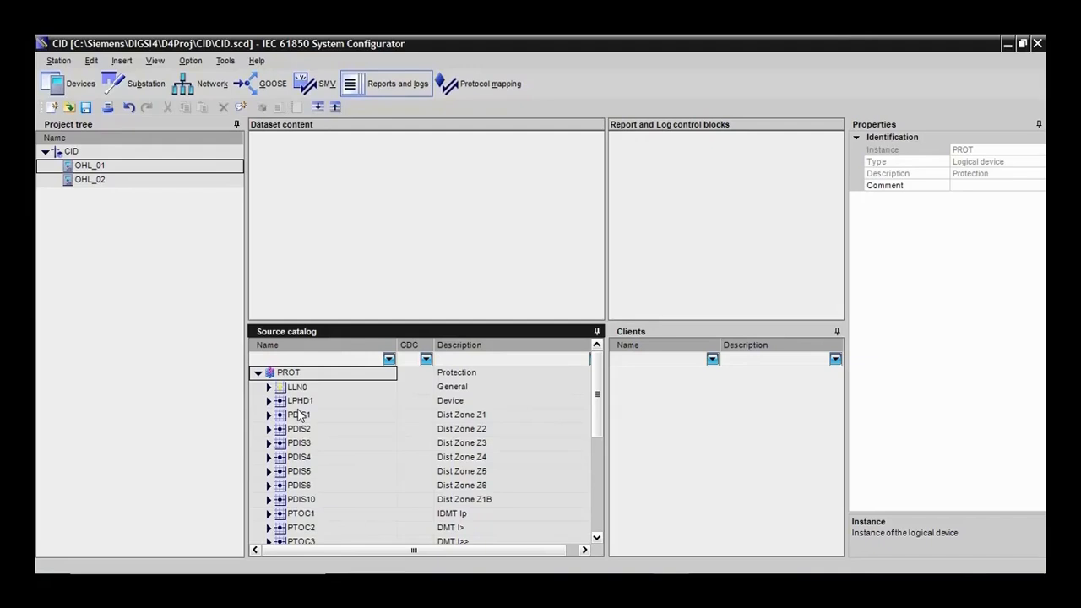
left_click(258, 372)
Expand the EXT logical device and its pdGGIO49 node in the source catalog to show the 2nd Harmonic data objects
left_click(281, 429)
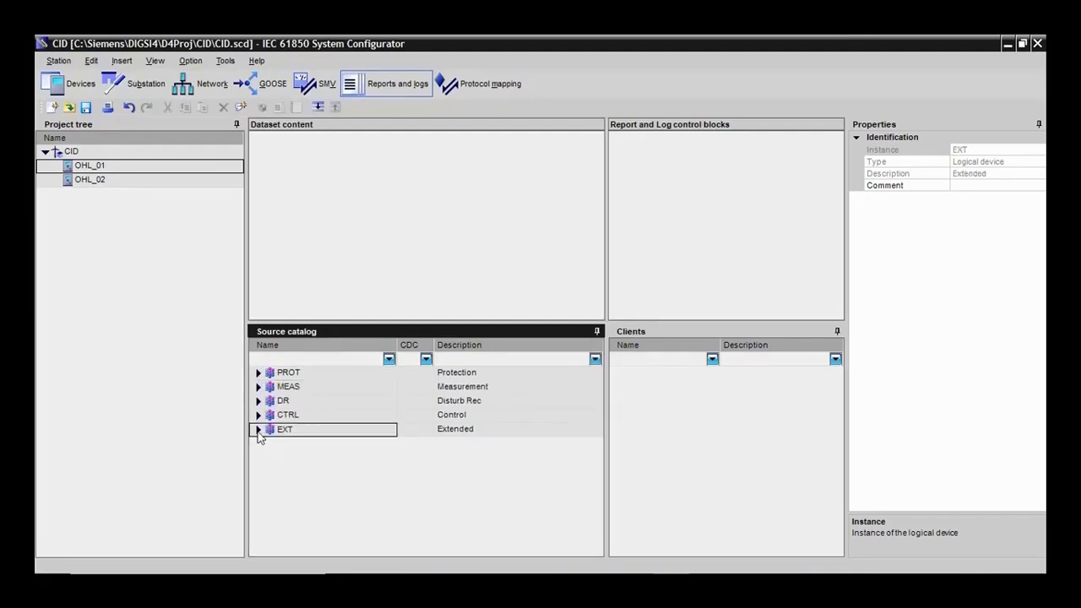
left_click(258, 429)
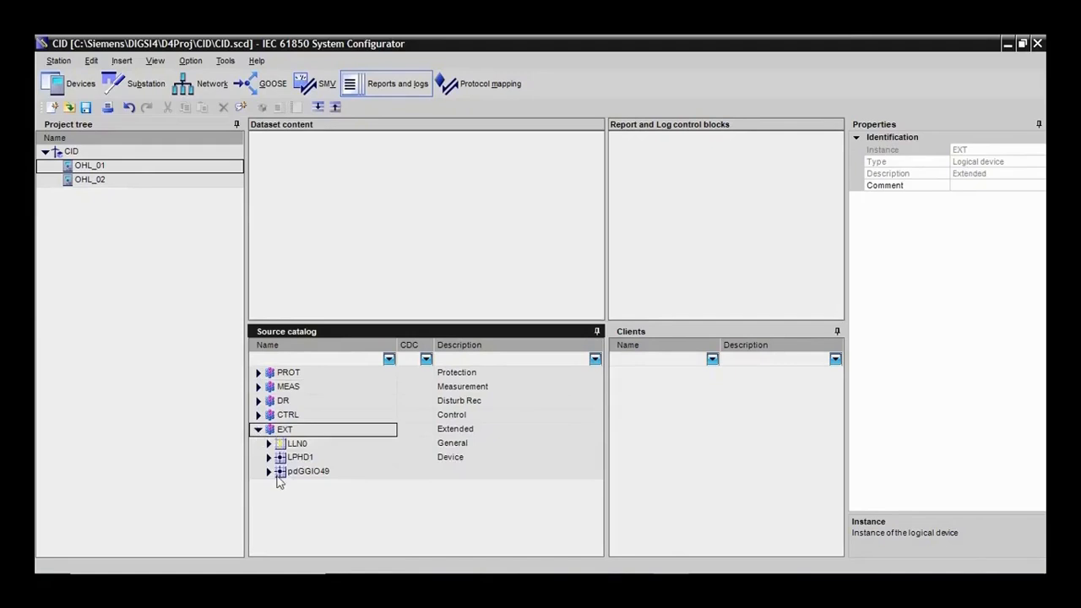
left_click(269, 473)
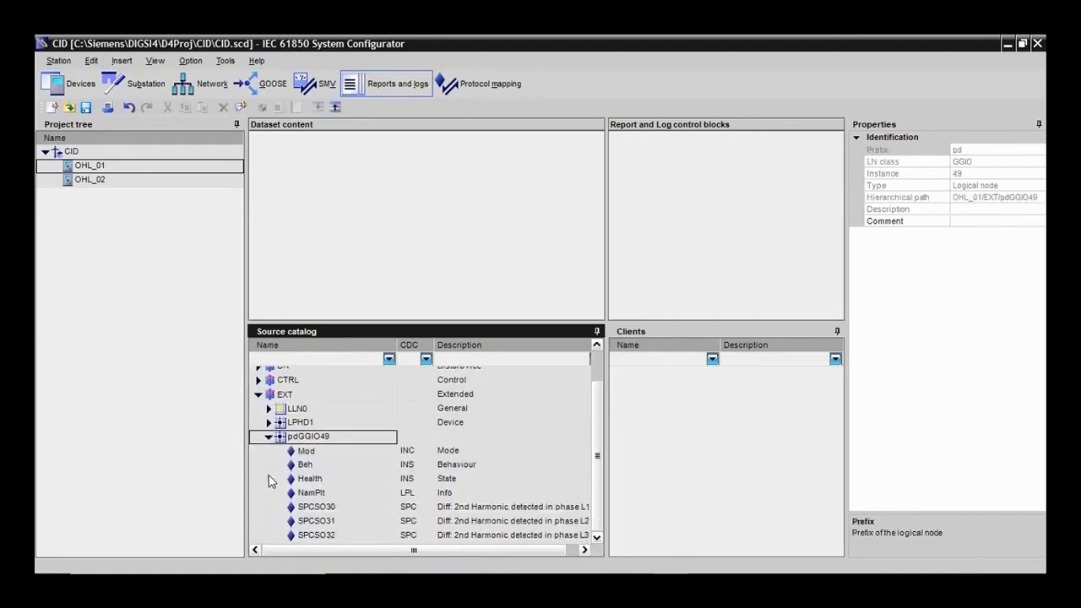
left_click(448, 507)
left_click(449, 523)
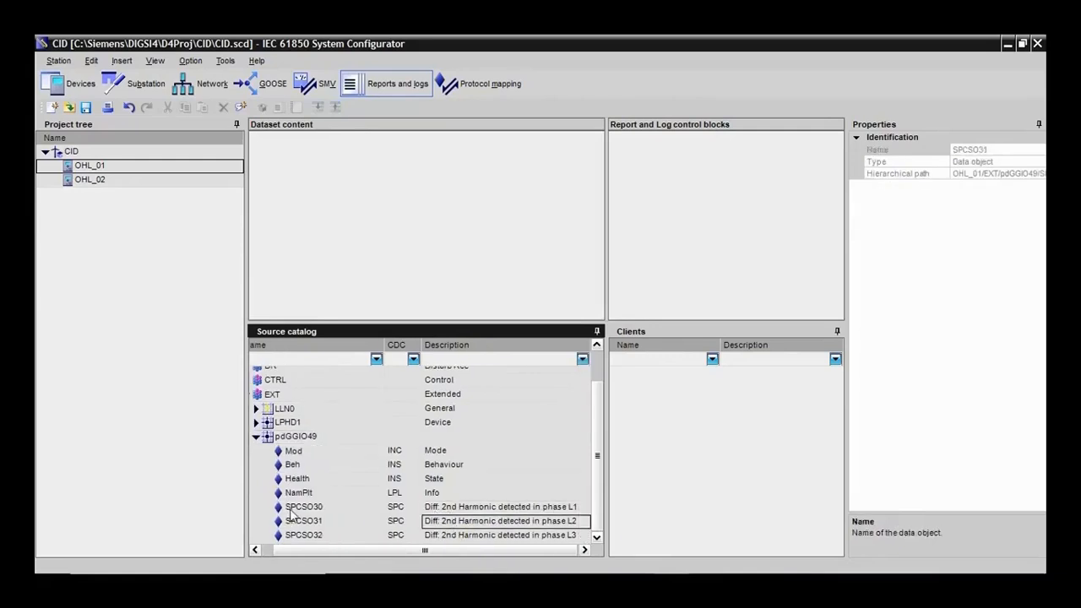
Create a dataset under OHL_01 from the data object SPCSO30, 2nd Harmonic detected in phase L1
left_click(448, 509)
left_click(453, 522)
left_click(452, 535)
left_click(449, 510)
left_click(450, 522)
left_click(451, 536)
left_click(450, 510)
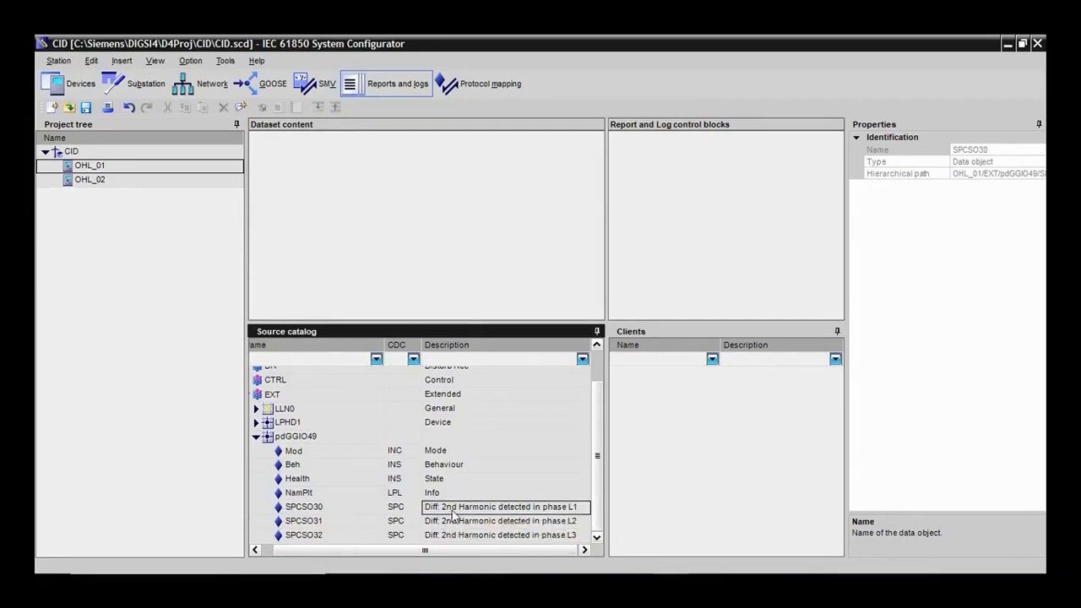
left_click_drag(455, 510, 120, 172)
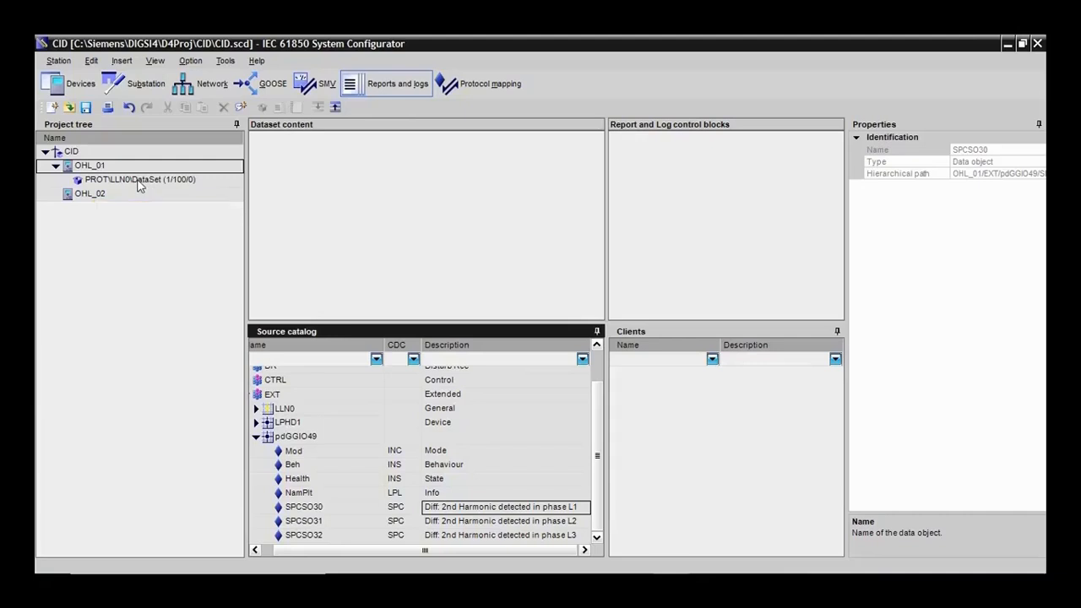
left_click_drag(450, 524, 136, 168)
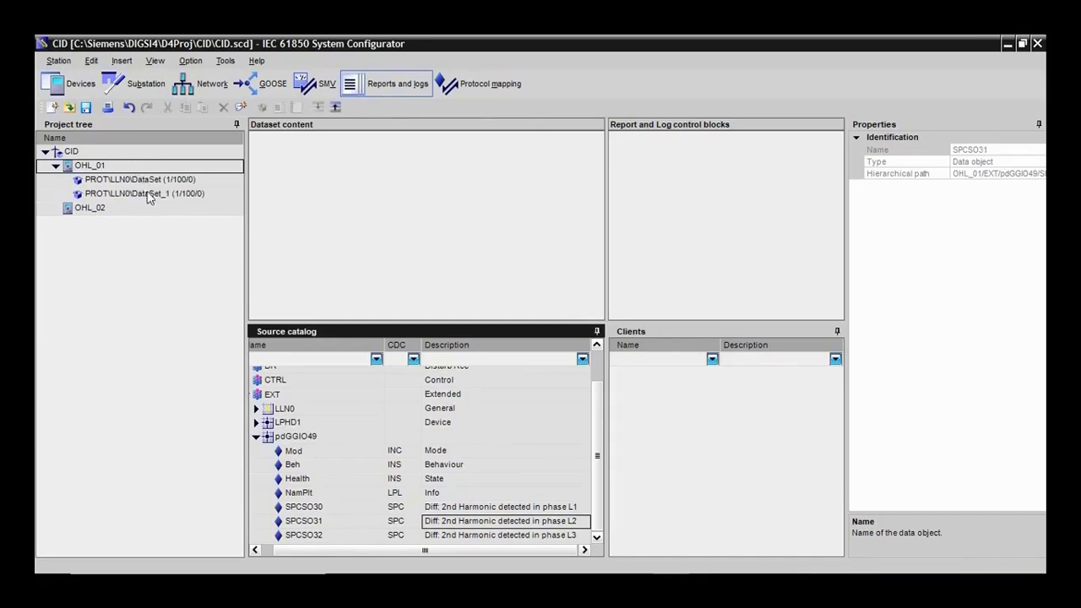
left_click(147, 193)
key("Delete")
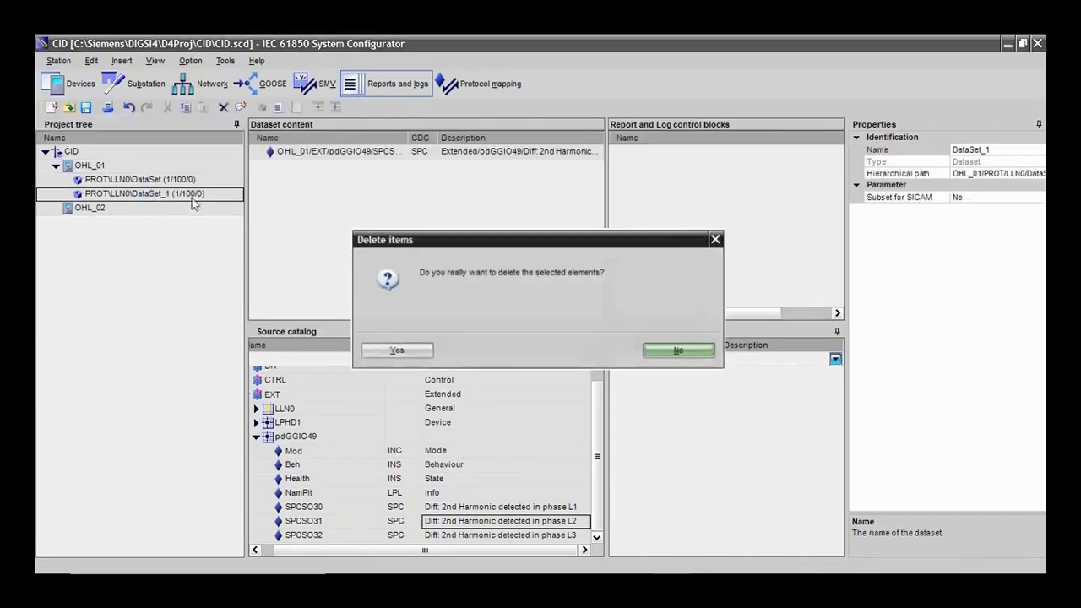
left_click(390, 356)
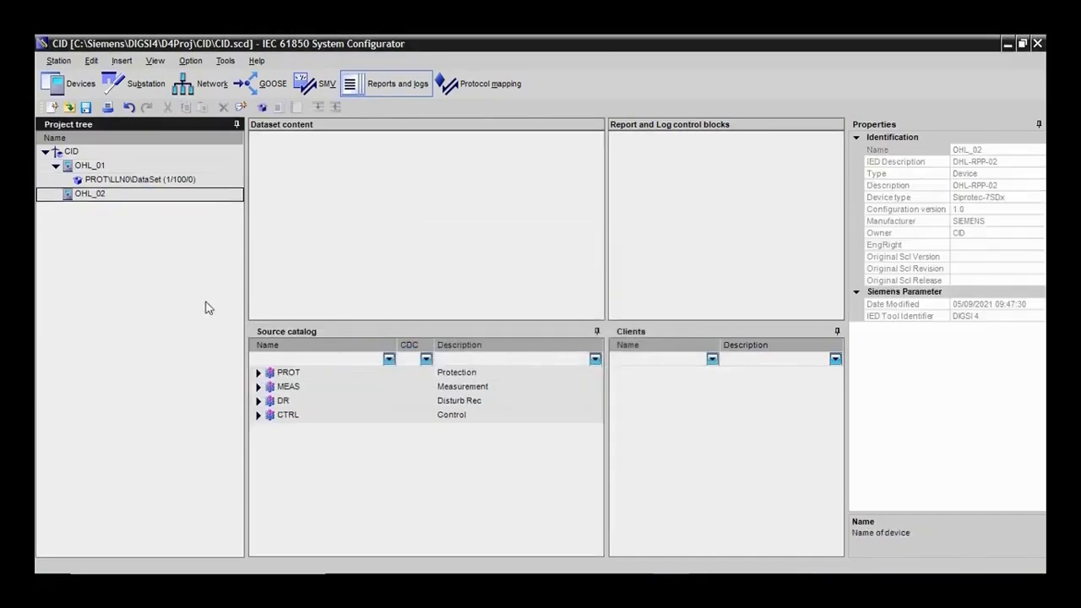
Add SPCSO31 and SPCSO32 from EXT's pdGGIO49 node to OHL_01's existing dataset and collapse the EXT branch
left_click(145, 179)
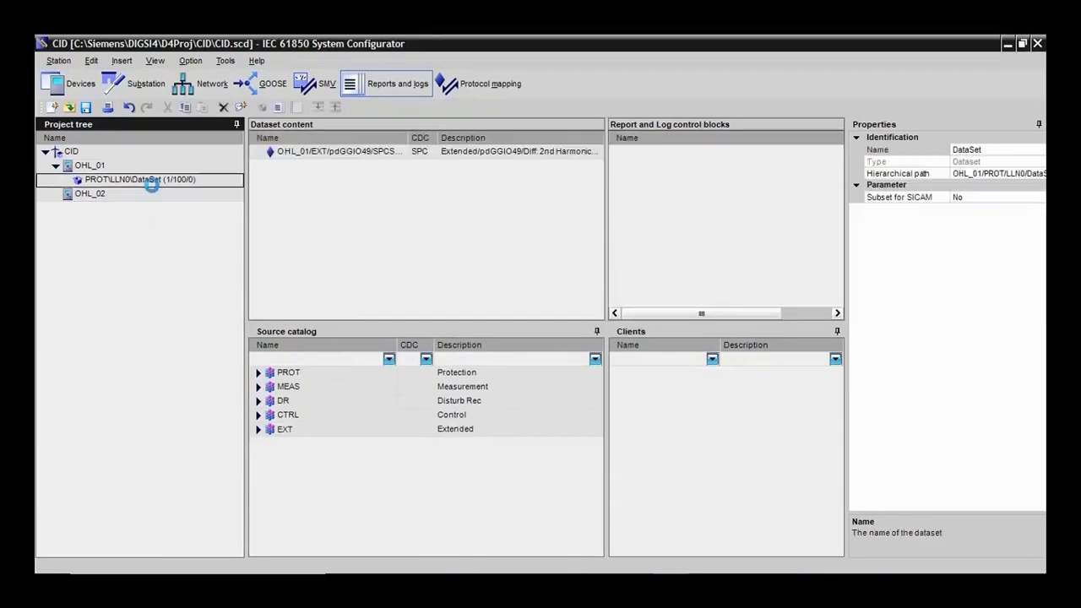
double_click(264, 430)
double_click(277, 473)
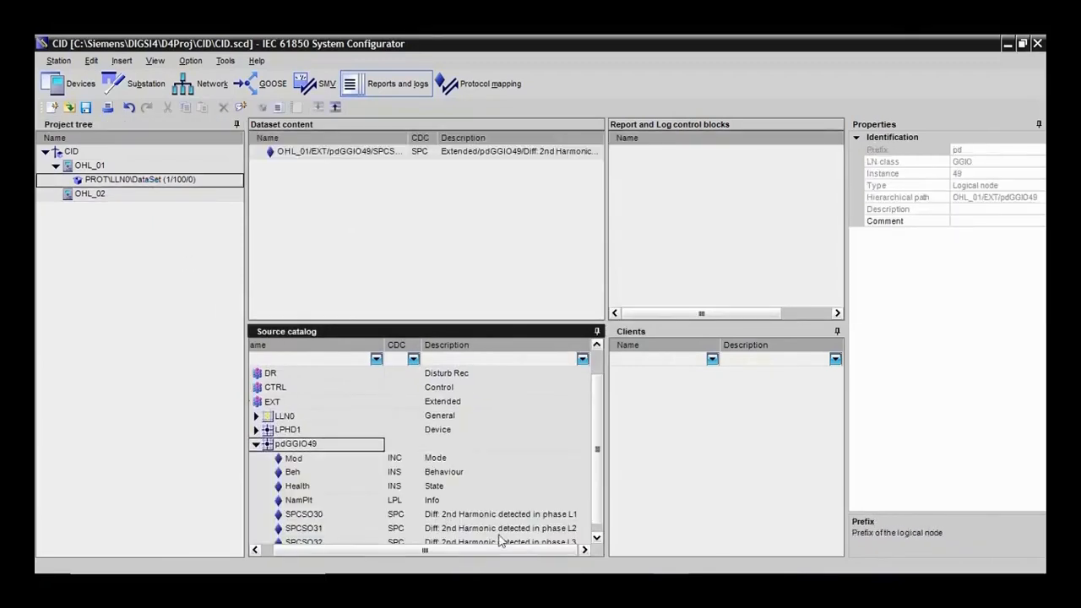
left_click_drag(498, 529, 135, 183)
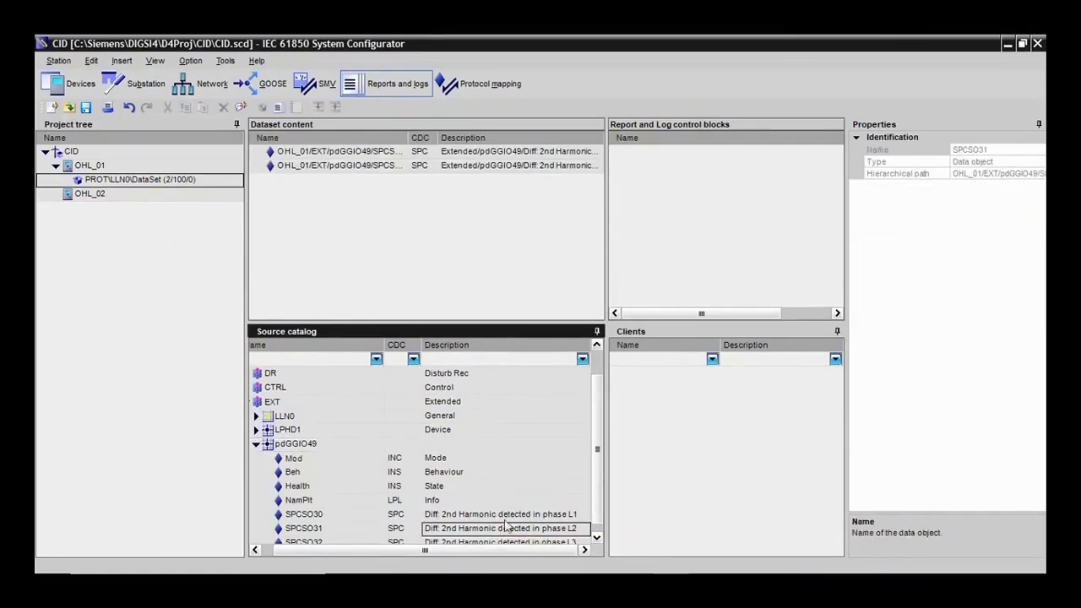
left_click_drag(498, 545, 151, 181)
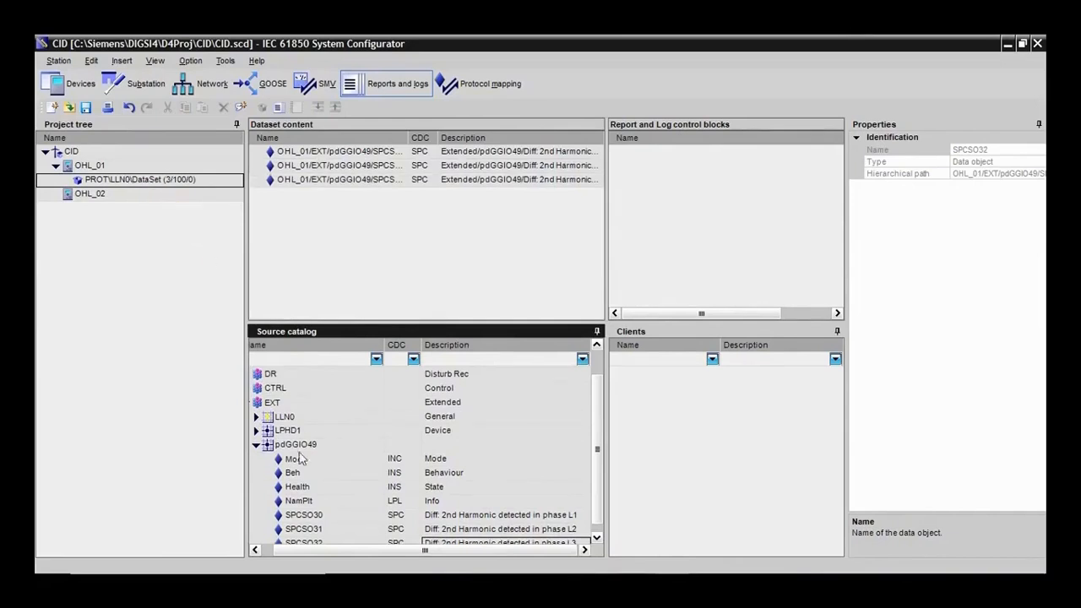
left_click(265, 446)
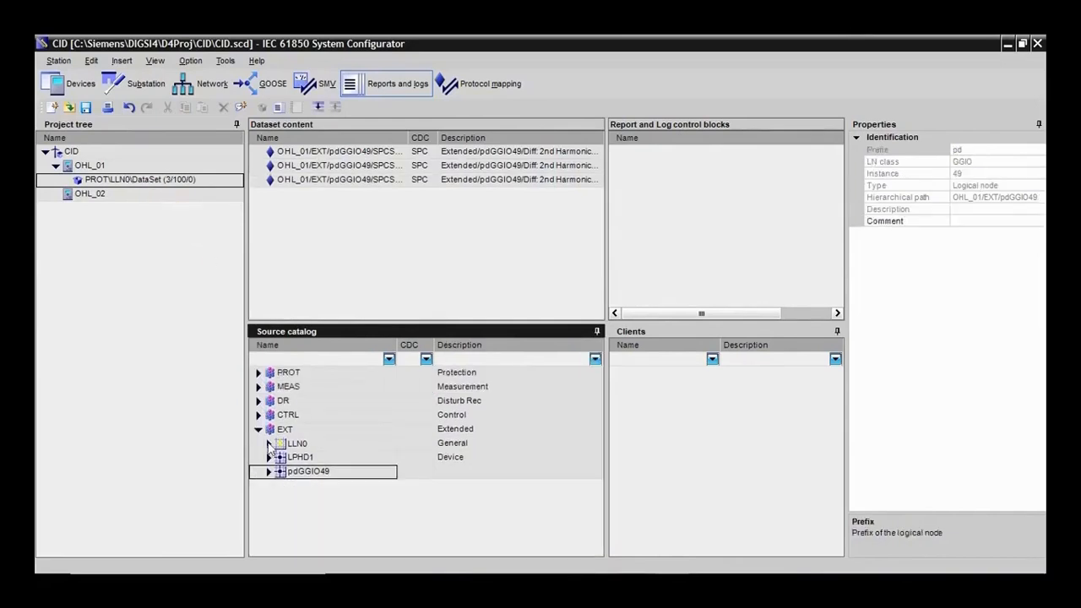
left_click(260, 430)
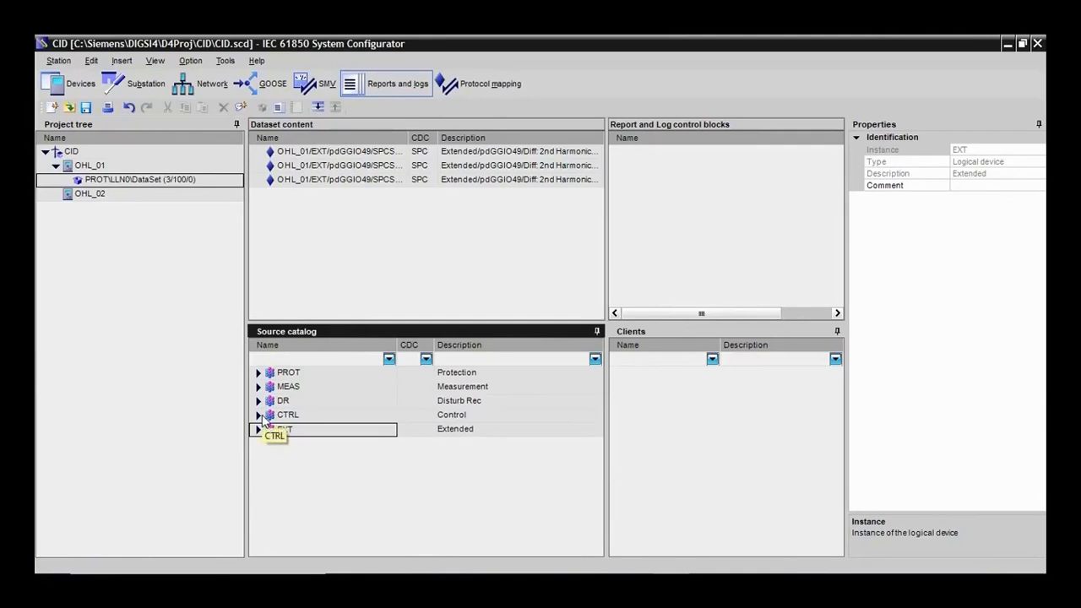
Expand SASGGIO1 under the CTRL logical device and examine its TCS FAIL, DC and PROT ON/OFF data objects
left_click(262, 416)
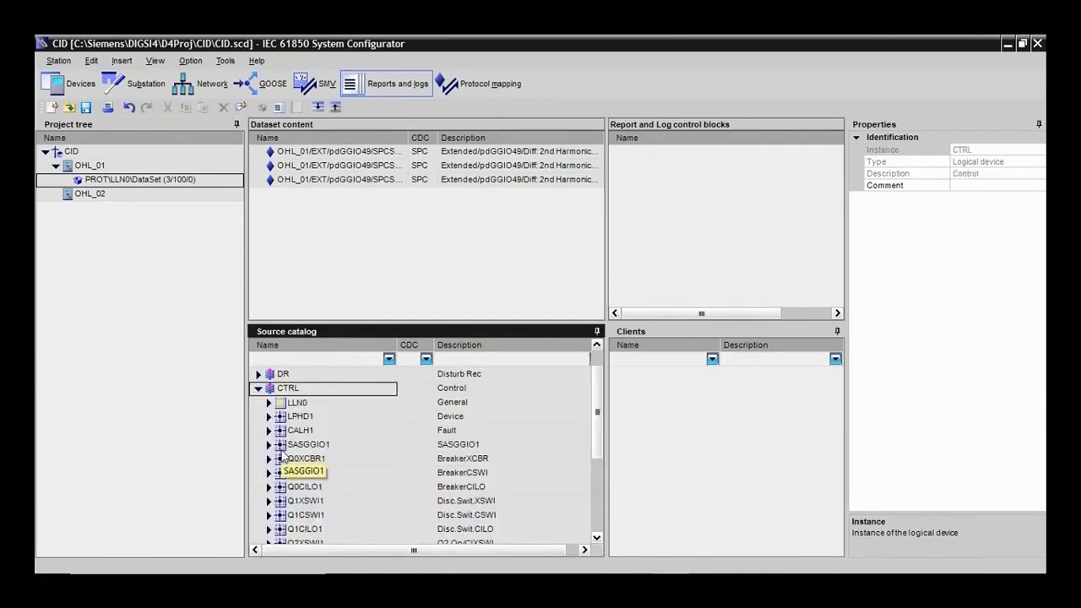
left_click(288, 446)
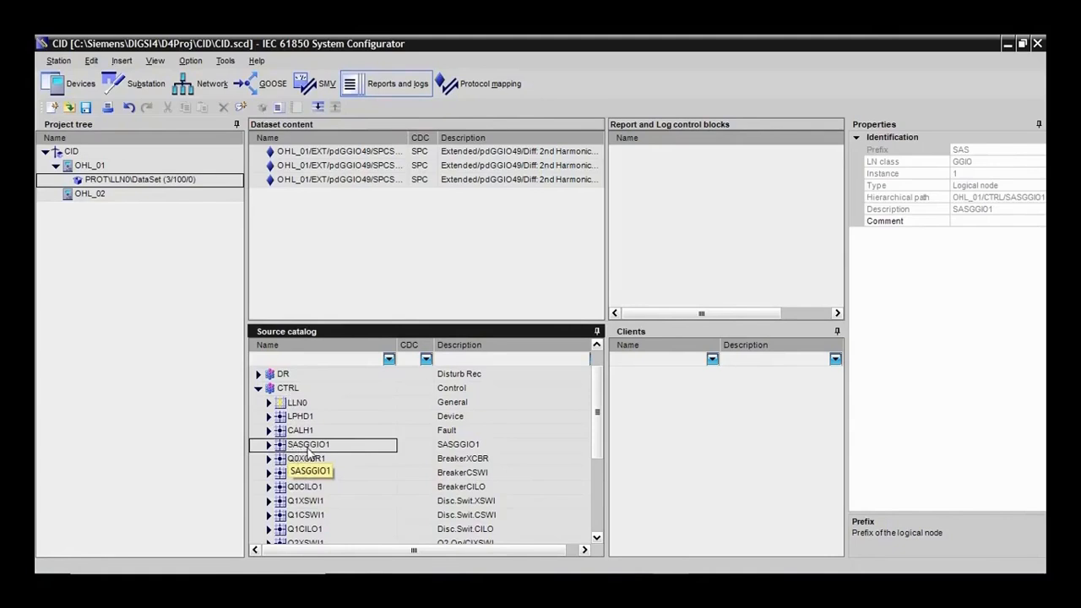
left_click(268, 445)
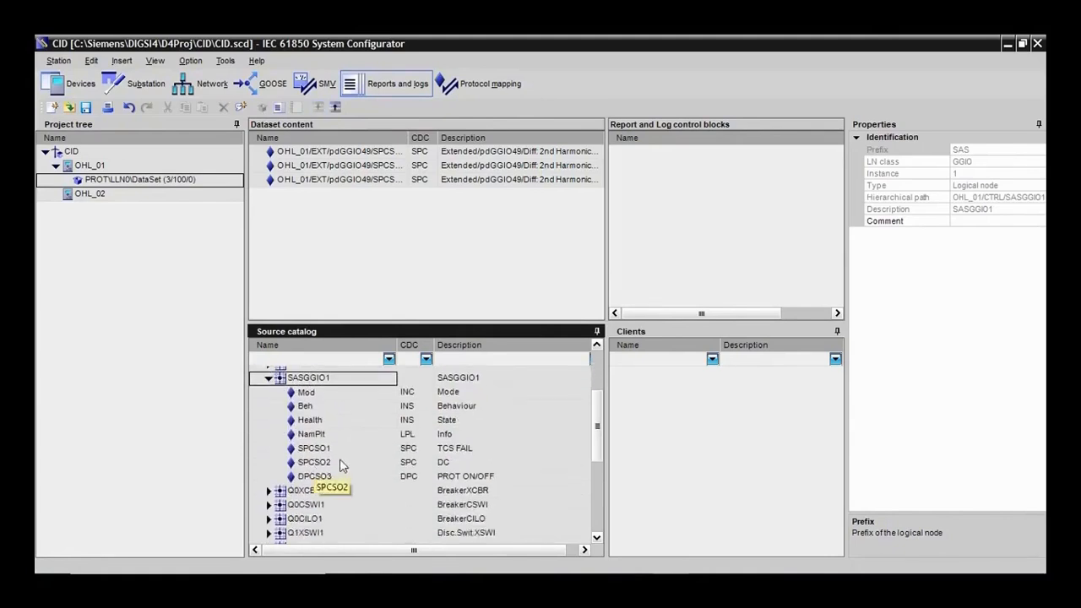
left_click(471, 450)
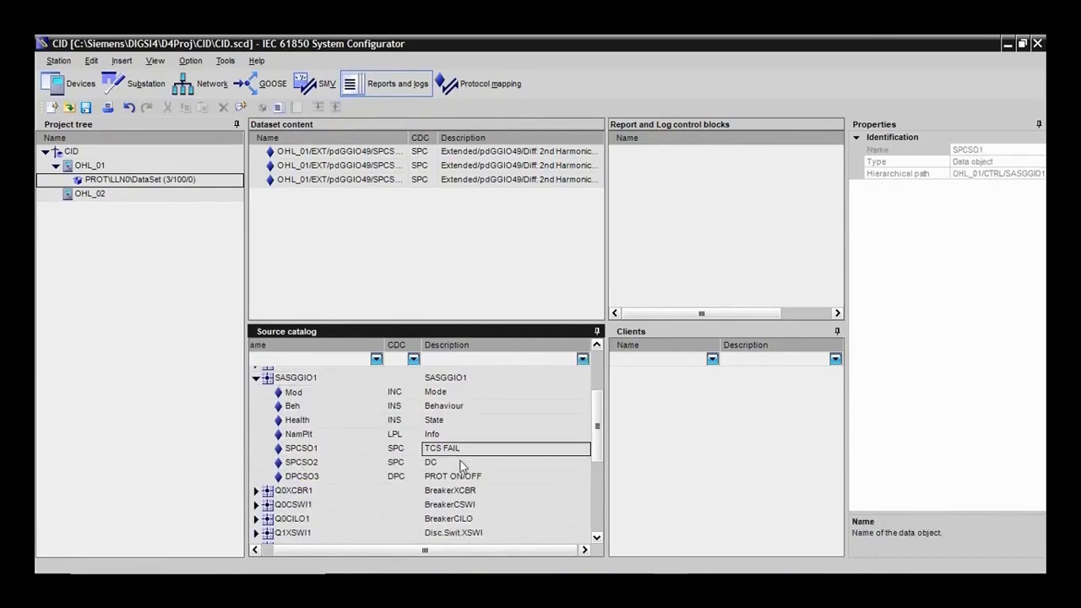
left_click(458, 462)
left_click(480, 479)
left_click(470, 451)
left_click(468, 465)
left_click(471, 478)
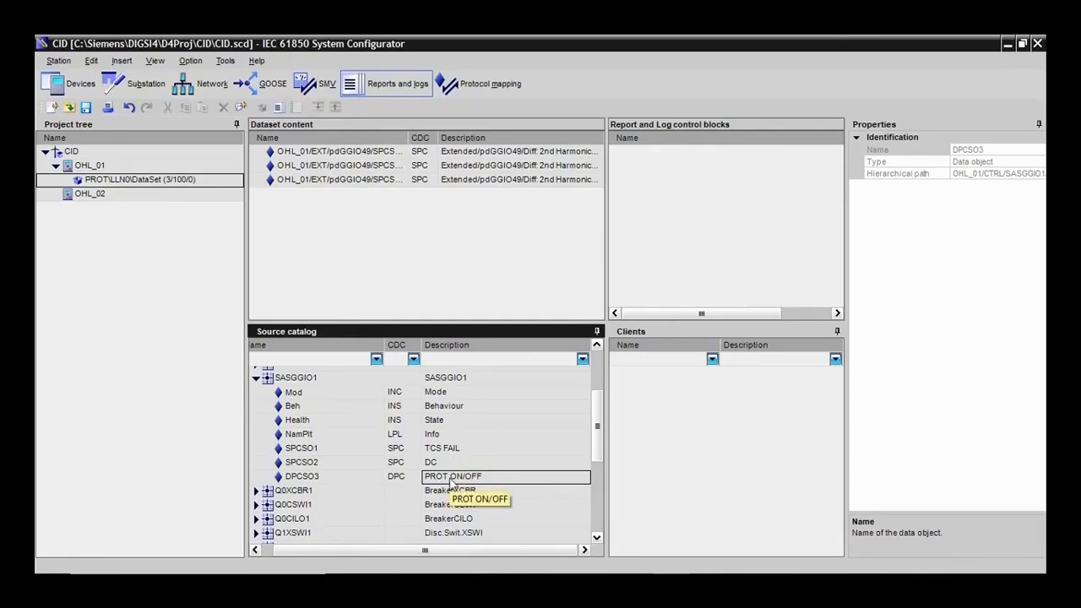
Add TCS FAIL, DC and PROT ON/OFF from SASGGIO1 to OHL_01's dataset and collapse the CTRL branch
left_click(455, 450)
left_click_drag(473, 456, 134, 182)
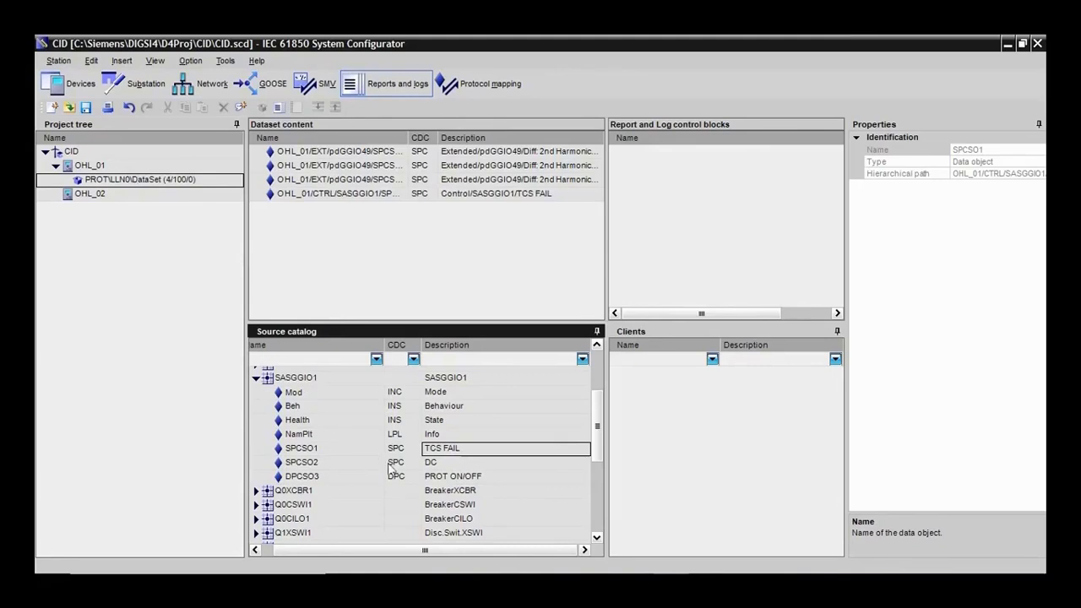
left_click(432, 466)
left_click_drag(432, 471, 140, 181)
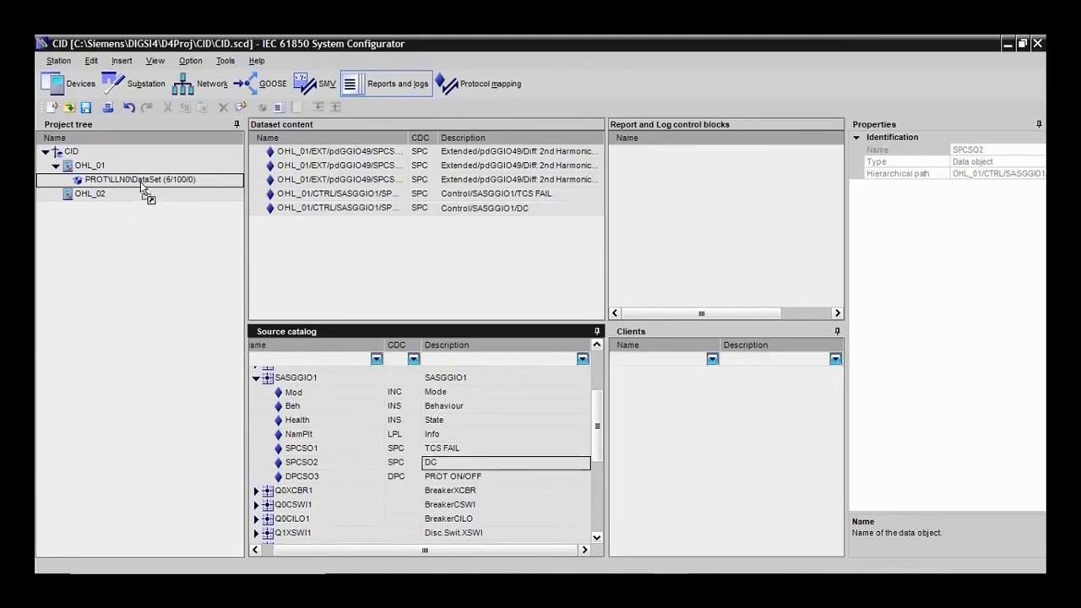
left_click_drag(460, 478, 150, 181)
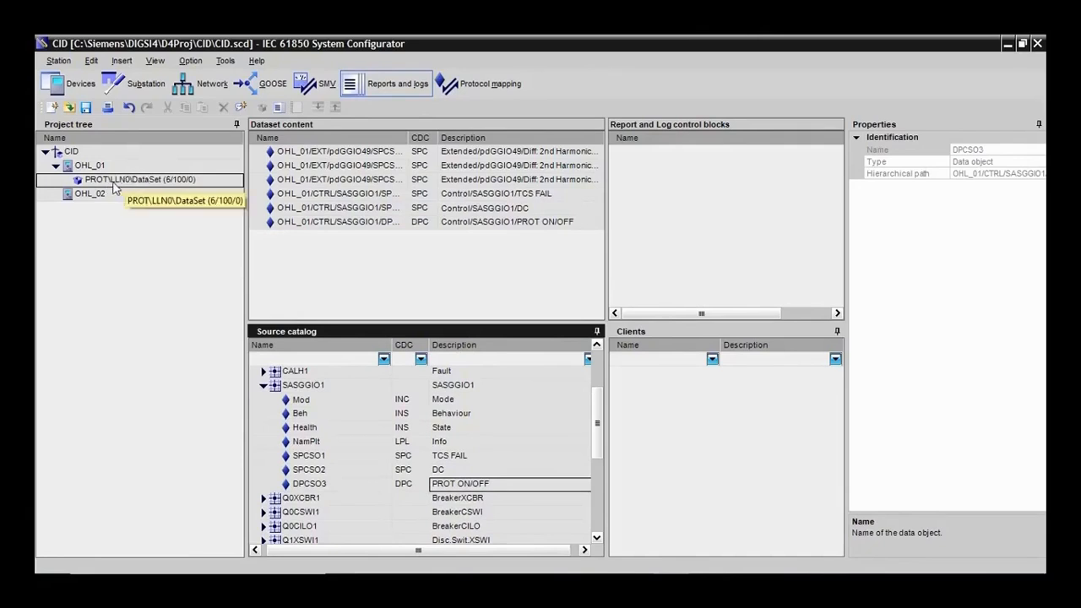
left_click(262, 385)
scroll(263, 407, "up", 1)
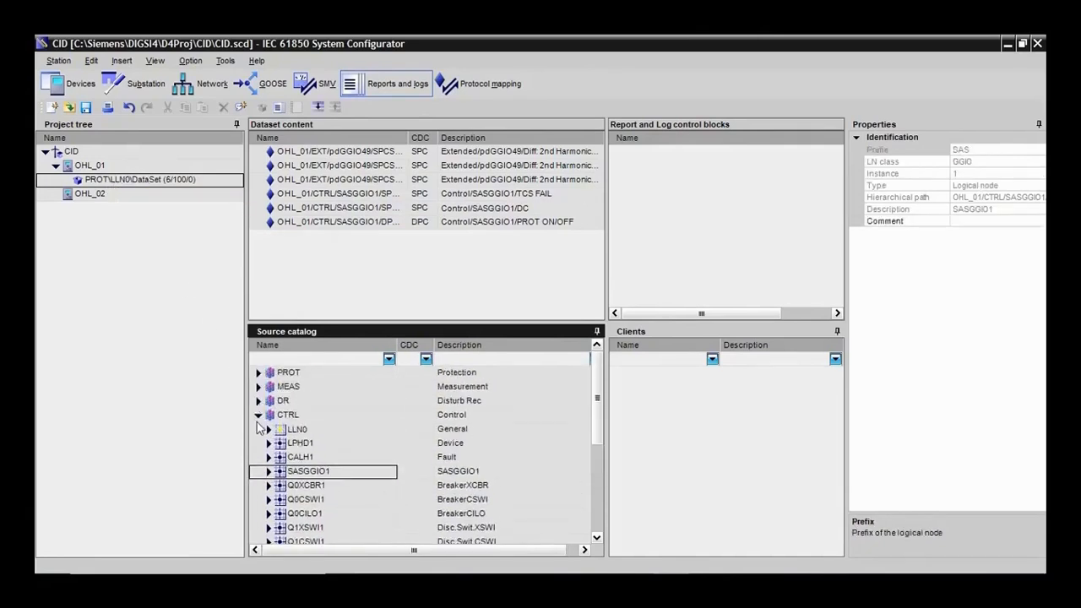
left_click(258, 416)
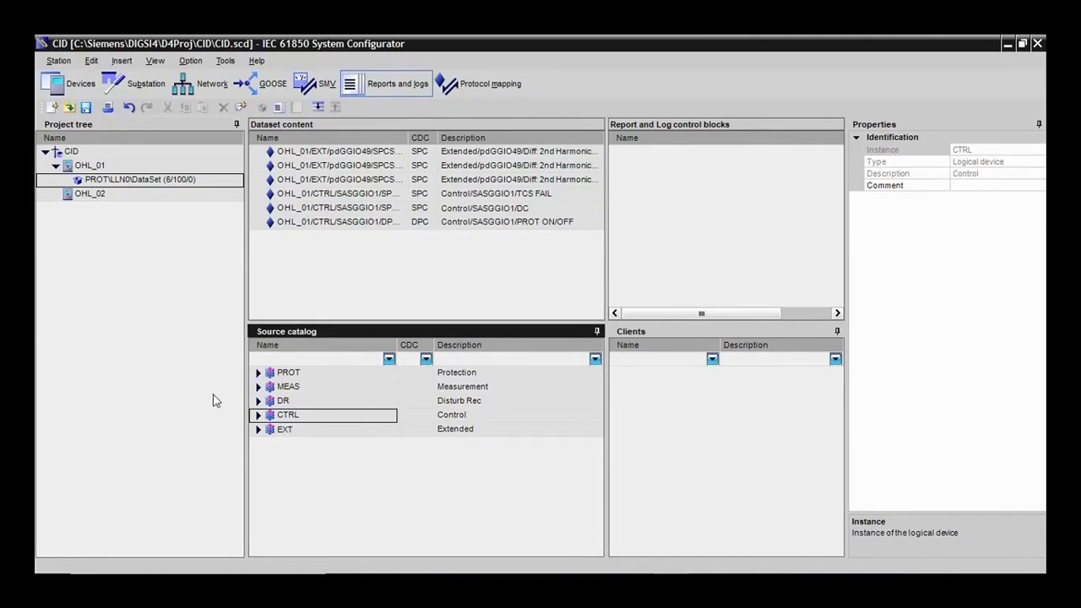
Examine the operational measured values of MMXU1 under MEAS, including the phase currents of A, and collapse the MEAS branch
left_click(258, 387)
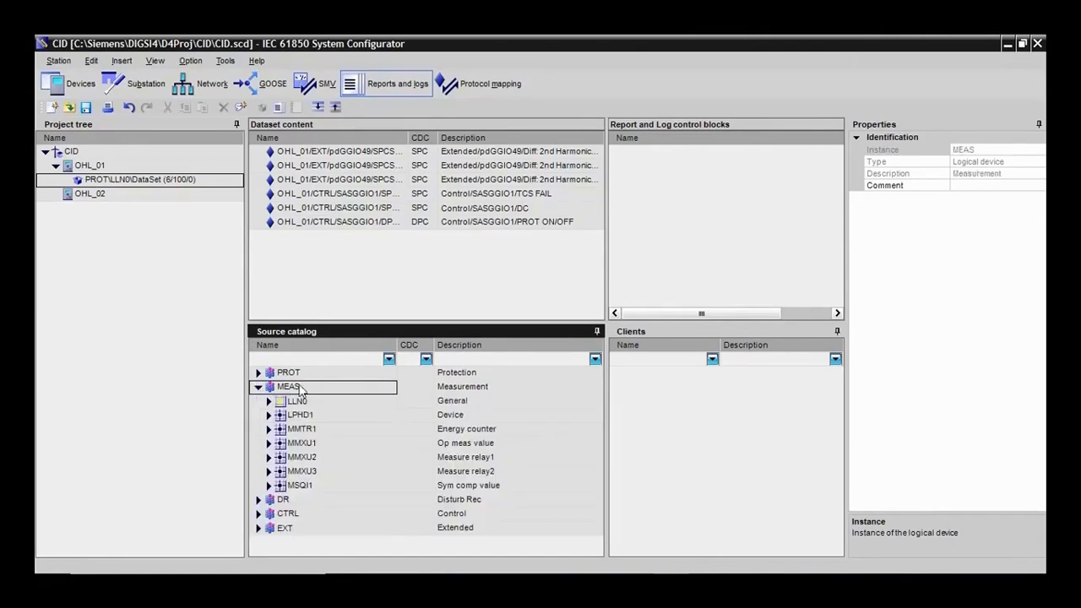
double_click(285, 446)
scroll(303, 453, "down", 1)
scroll(306, 439, "up", 1)
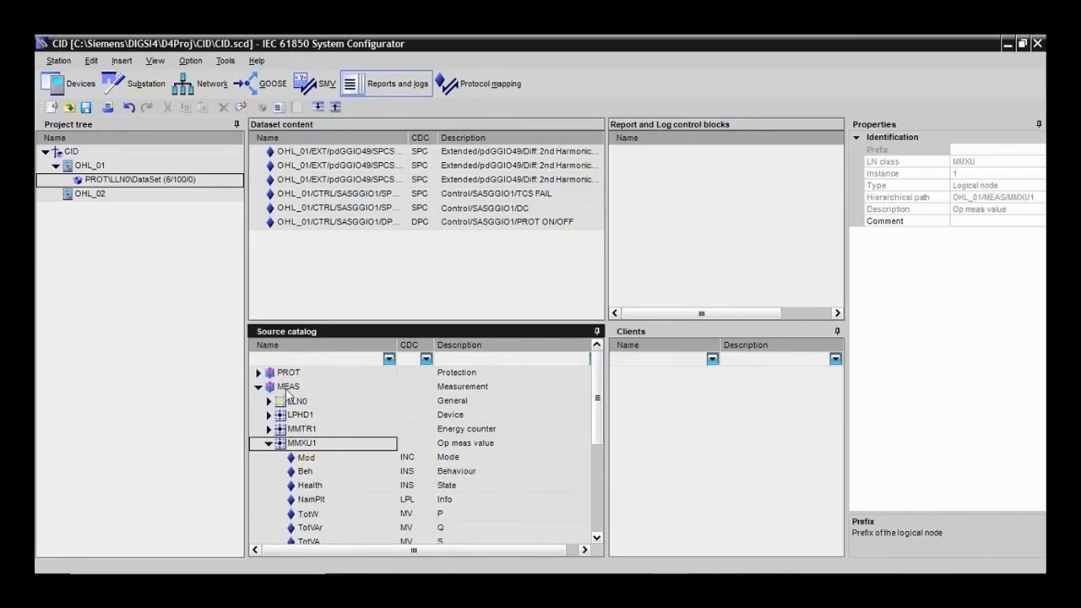
scroll(304, 460, "down", 2)
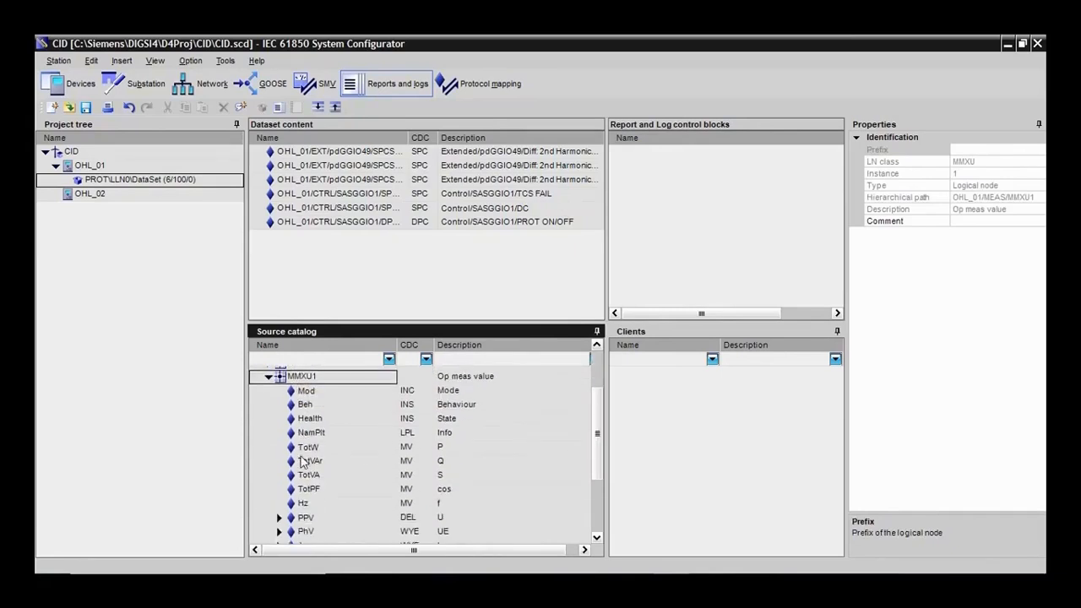
scroll(312, 523, "down", 1)
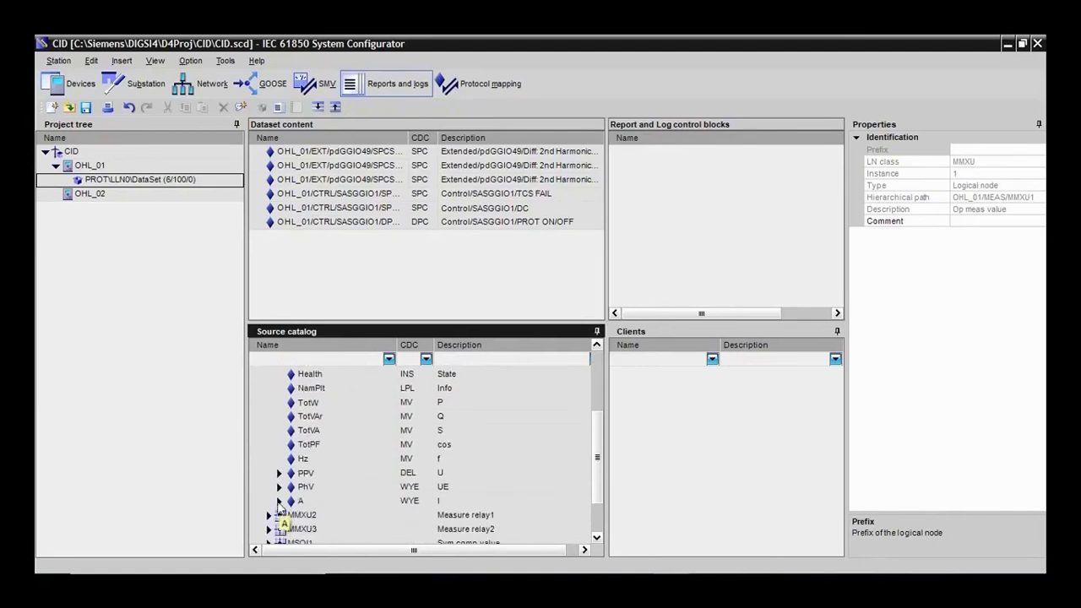
left_click(278, 502)
left_click(279, 502)
scroll(279, 505, "down", 2)
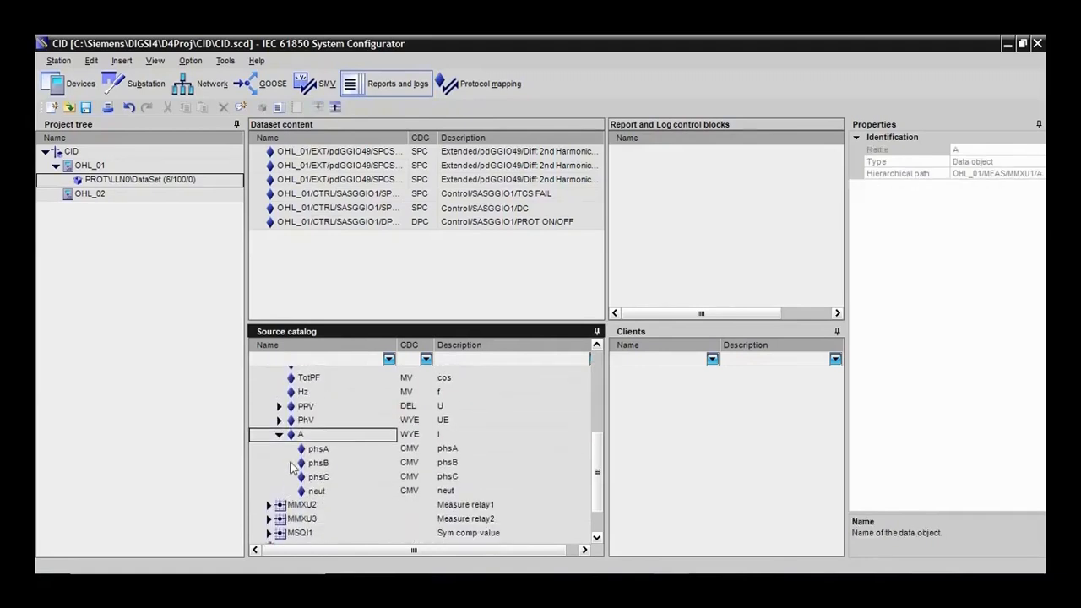
scroll(294, 441, "up", 4)
scroll(294, 442, "up", 2)
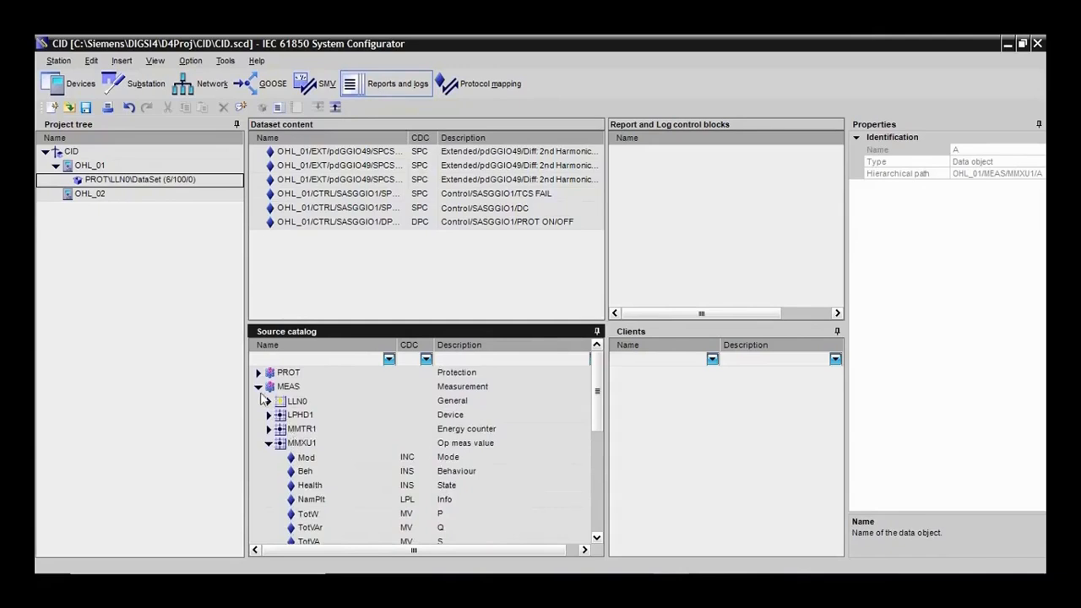
double_click(288, 388)
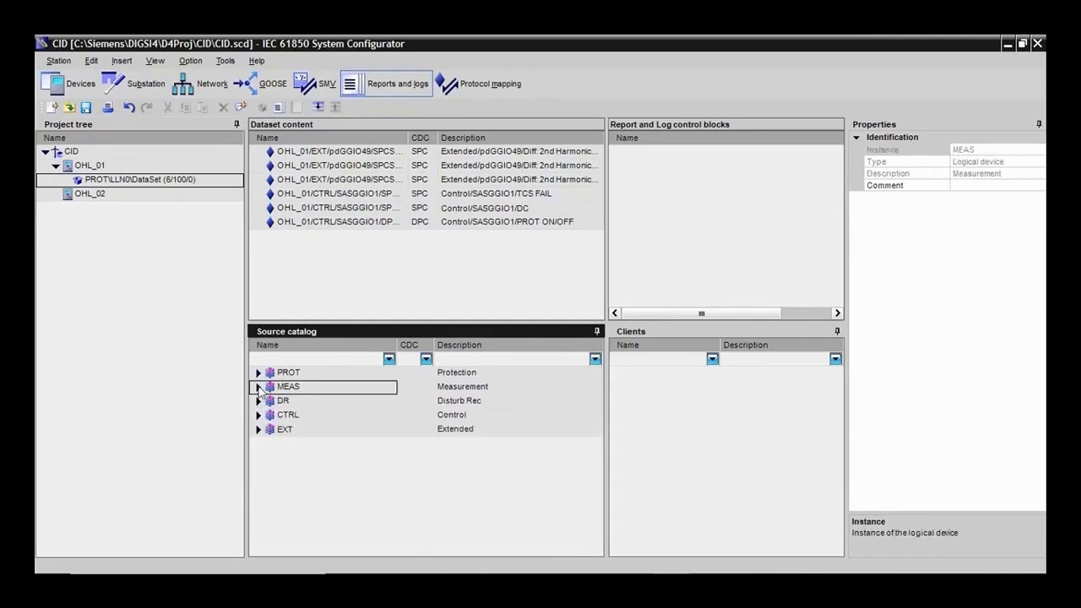
Expand MMXU1 under the MEAS logical device and examine the phase and neutral currents of A
left_click(258, 386)
double_click(279, 445)
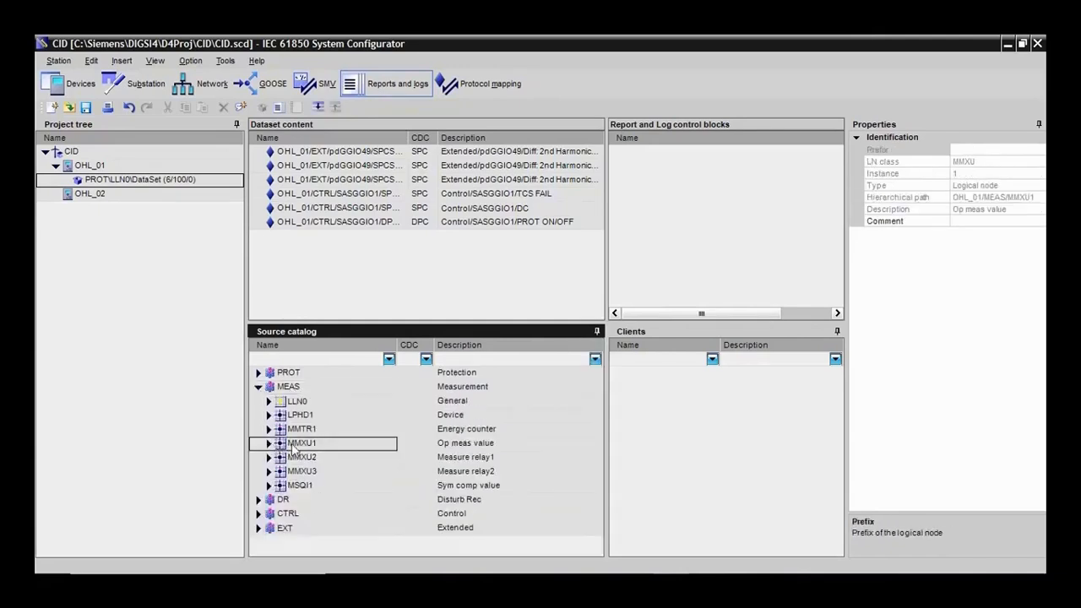
left_click(269, 443)
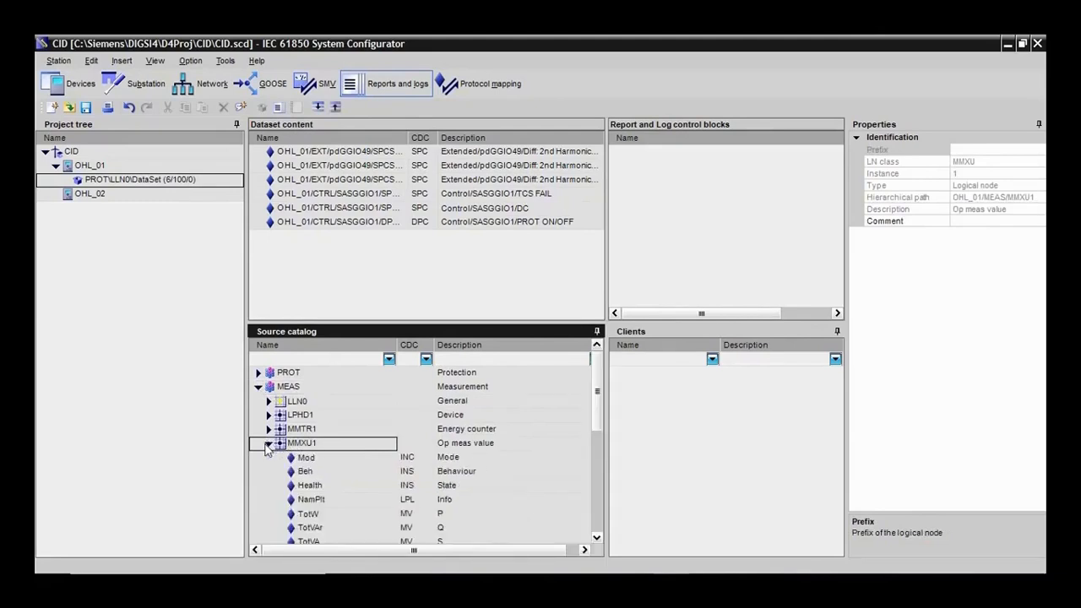
scroll(287, 490, "down", 3)
scroll(288, 505, "down", 1)
left_click(281, 435)
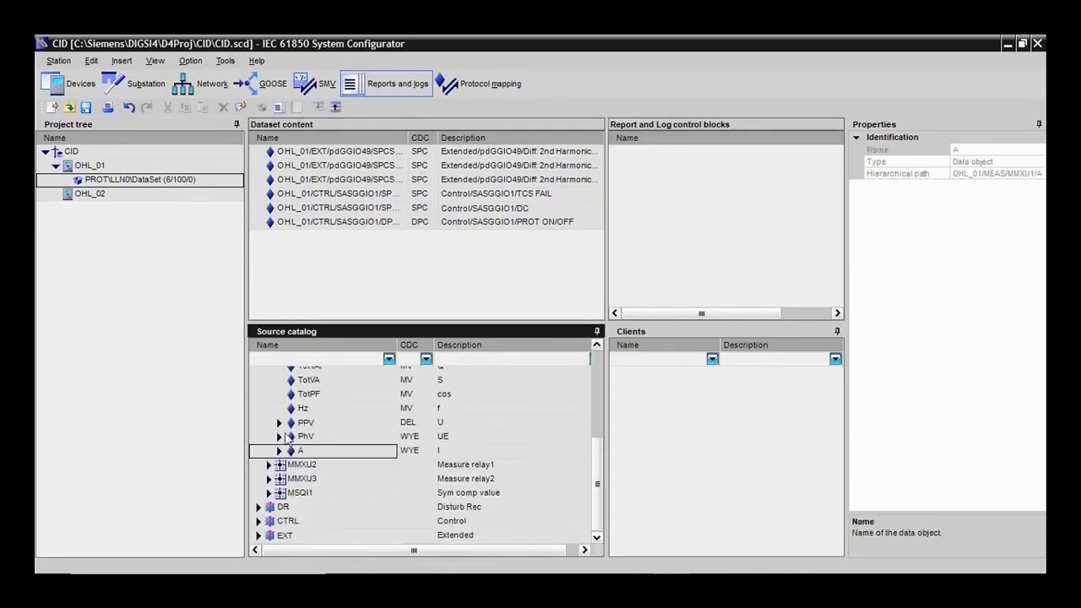
left_click(280, 450)
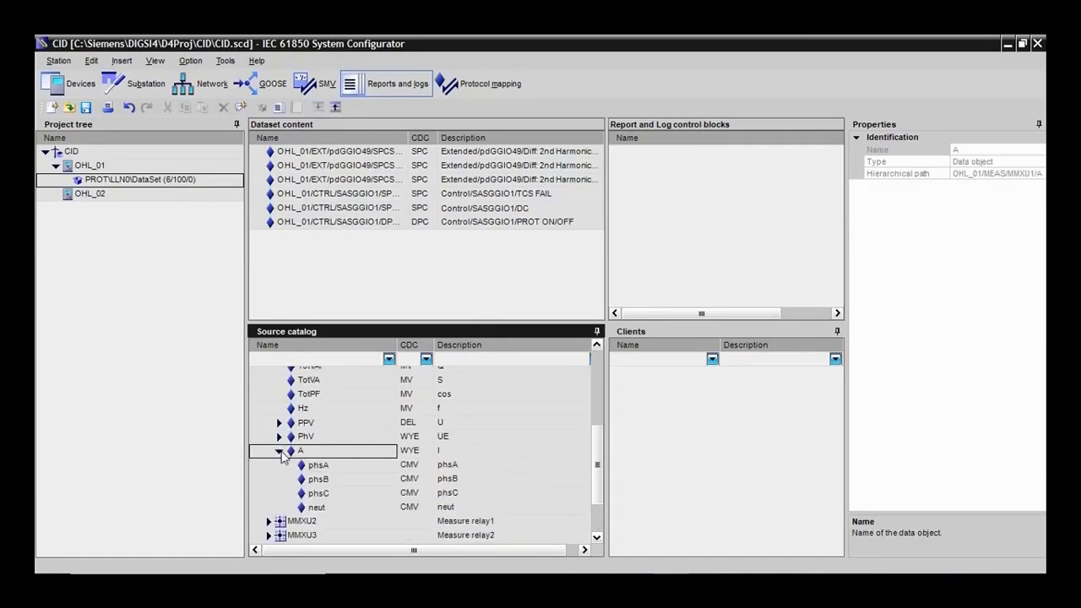
left_click(320, 466)
left_click(322, 481)
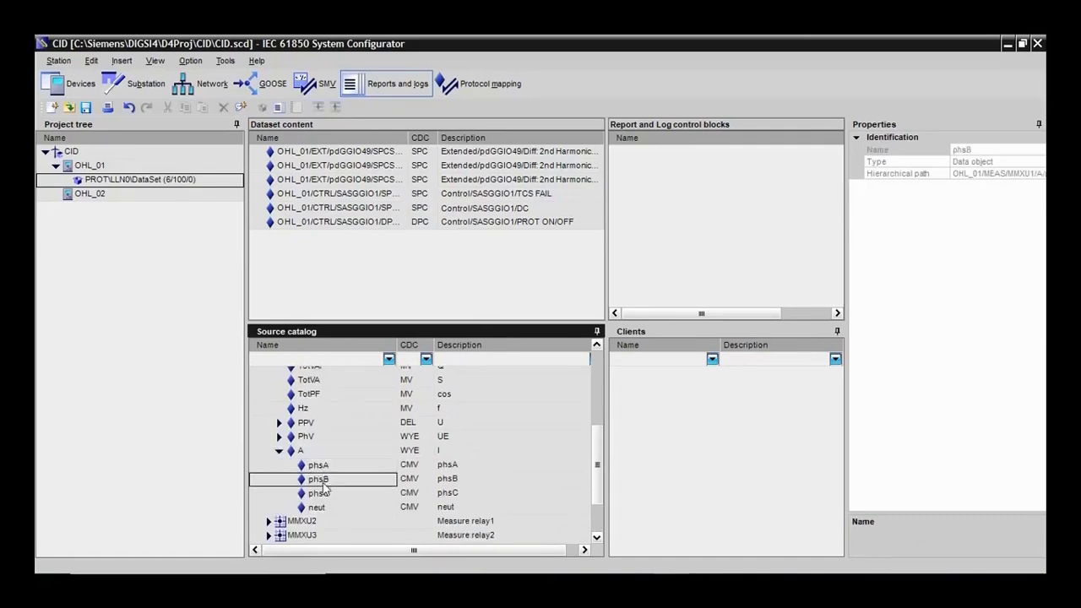
left_click(319, 468)
left_click(322, 481)
left_click(321, 493)
left_click(323, 507)
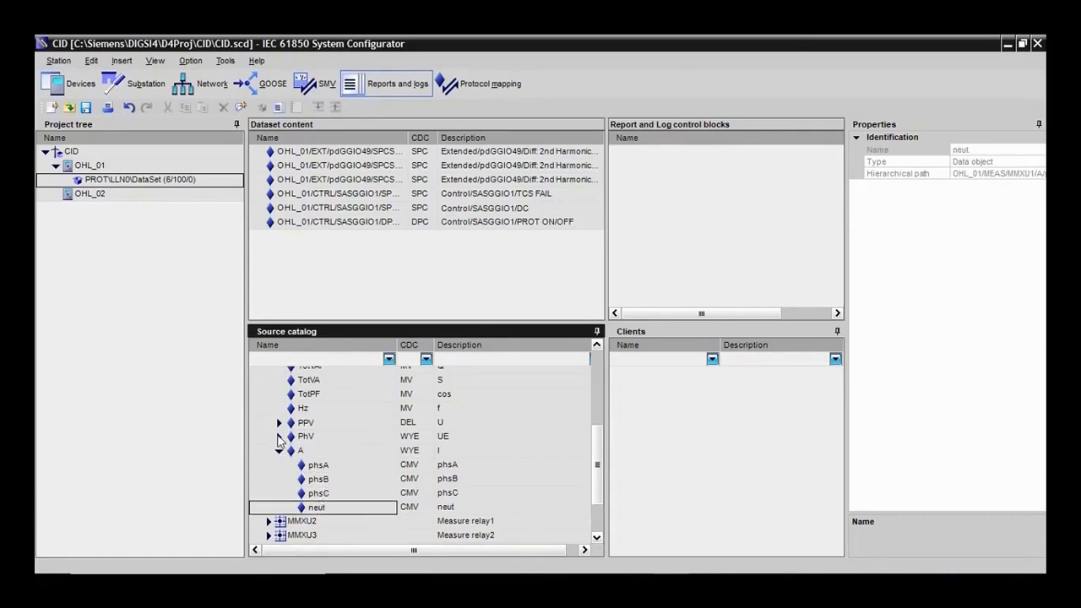
Expand the PhV and PPV voltages of MMXU1 and examine its frequency and power data objects
left_click(279, 436)
left_click(276, 426)
left_click(279, 423)
left_click(302, 409)
scroll(303, 411, "up", 2)
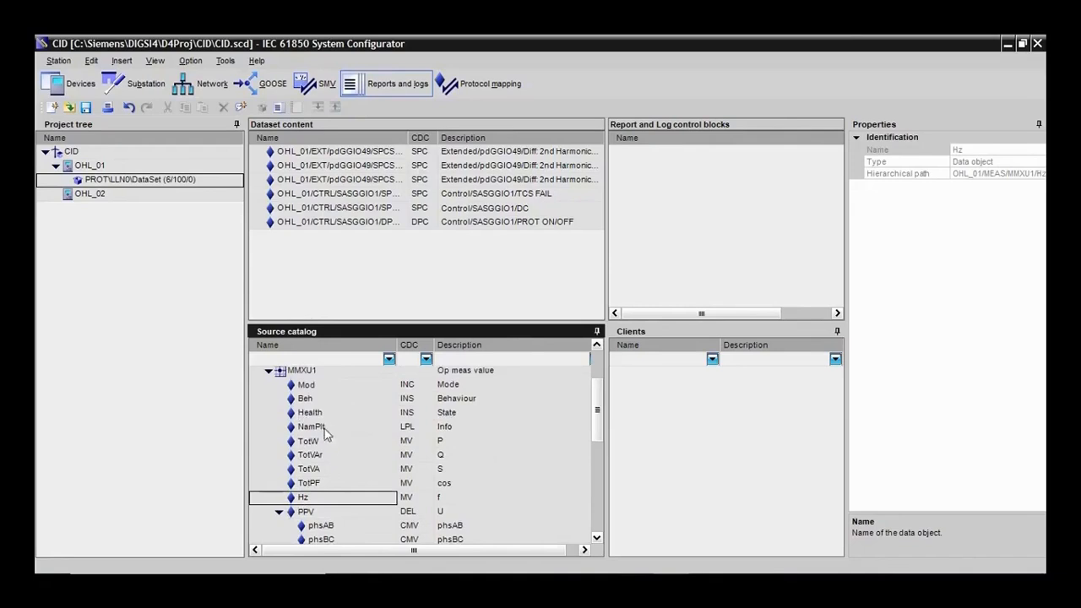
Insert four reports for OHL_01's PROT dataset and go through the new report control blocks
left_click(180, 273)
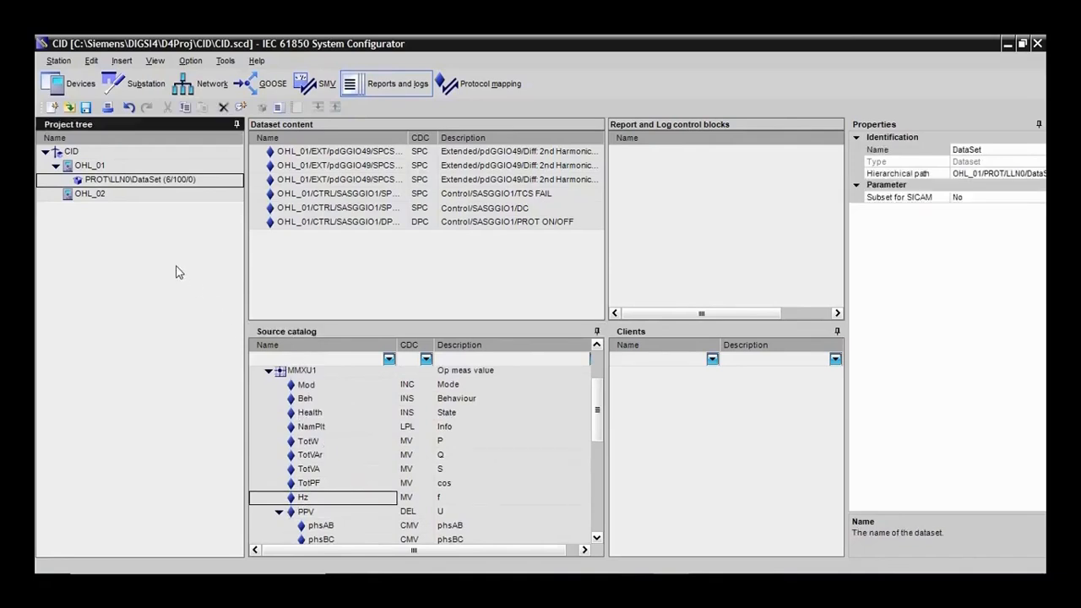
right_click(148, 187)
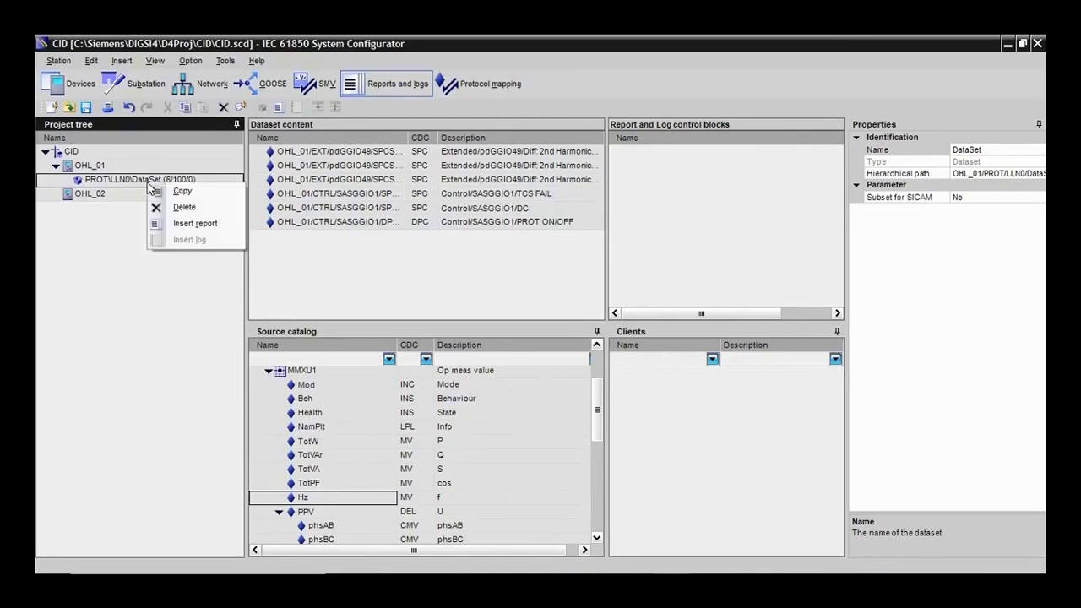
left_click(178, 226)
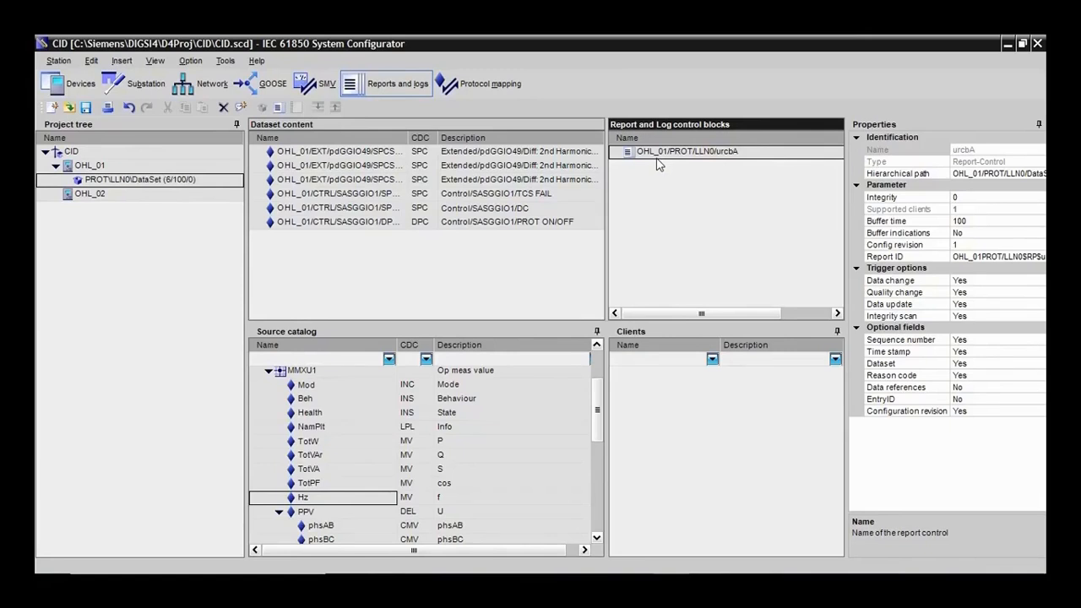
right_click(137, 182)
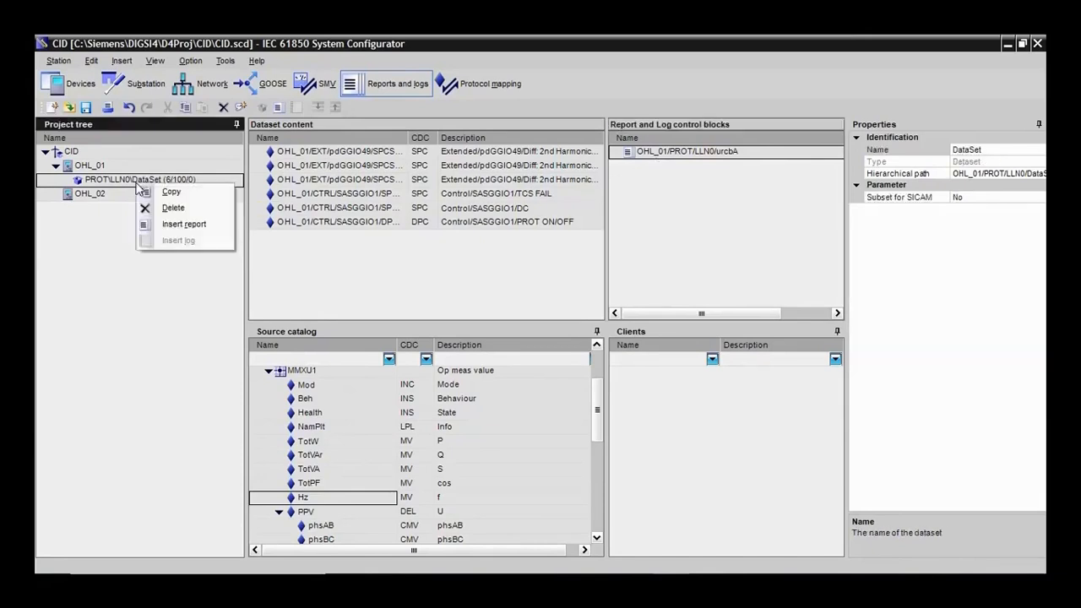
left_click(182, 224)
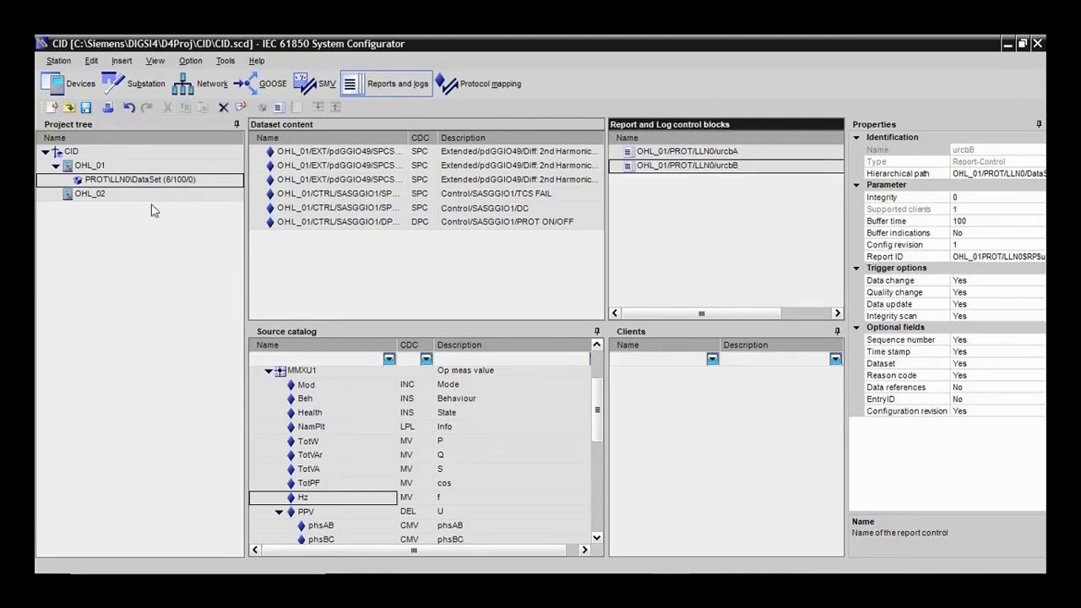
right_click(138, 184)
left_click(173, 224)
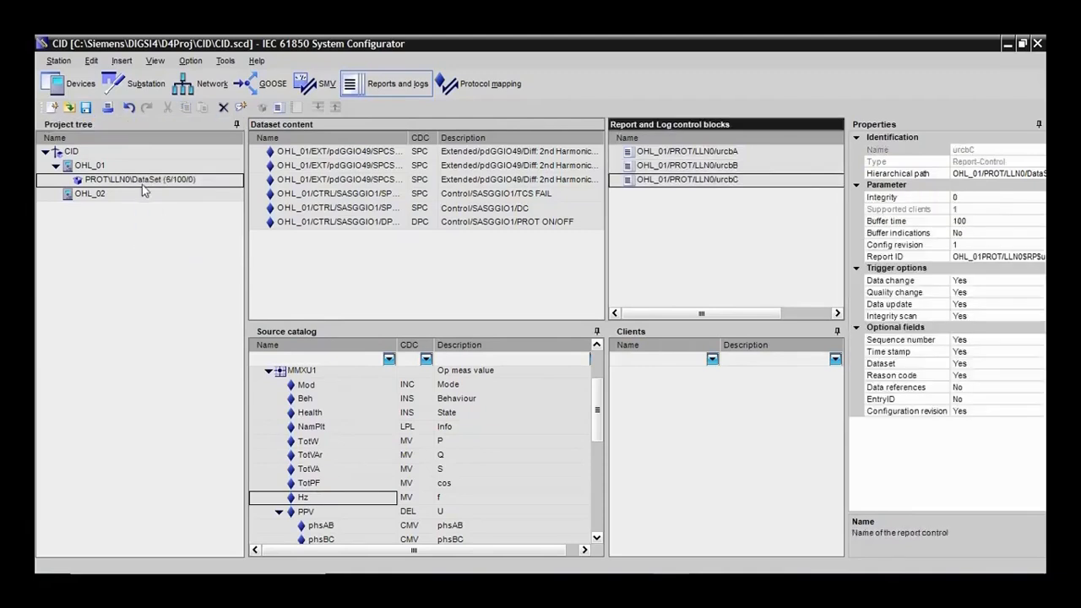
right_click(142, 183)
left_click(169, 223)
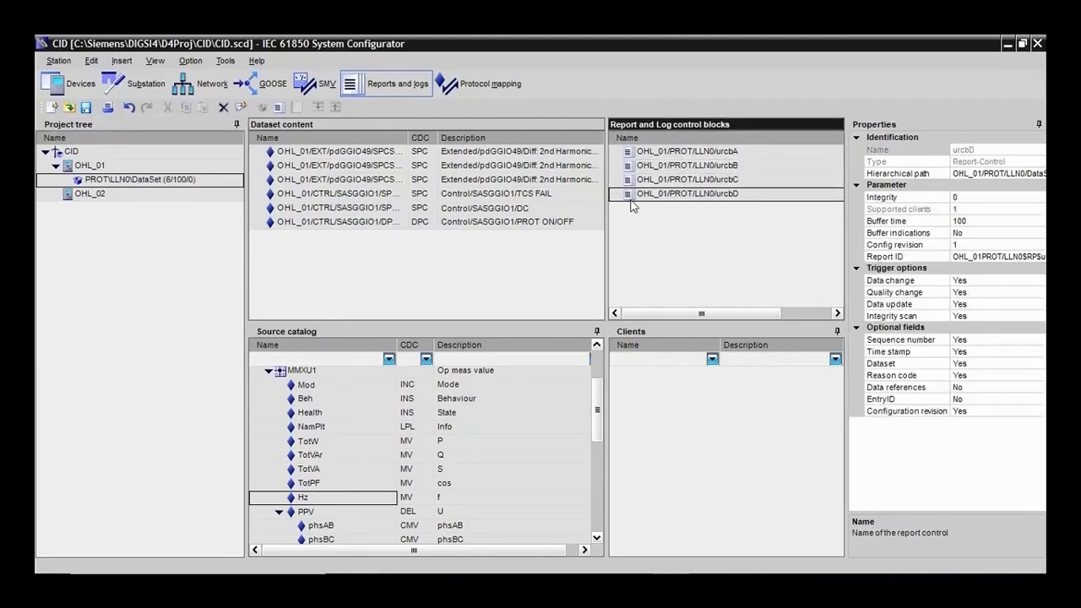
left_click(714, 166)
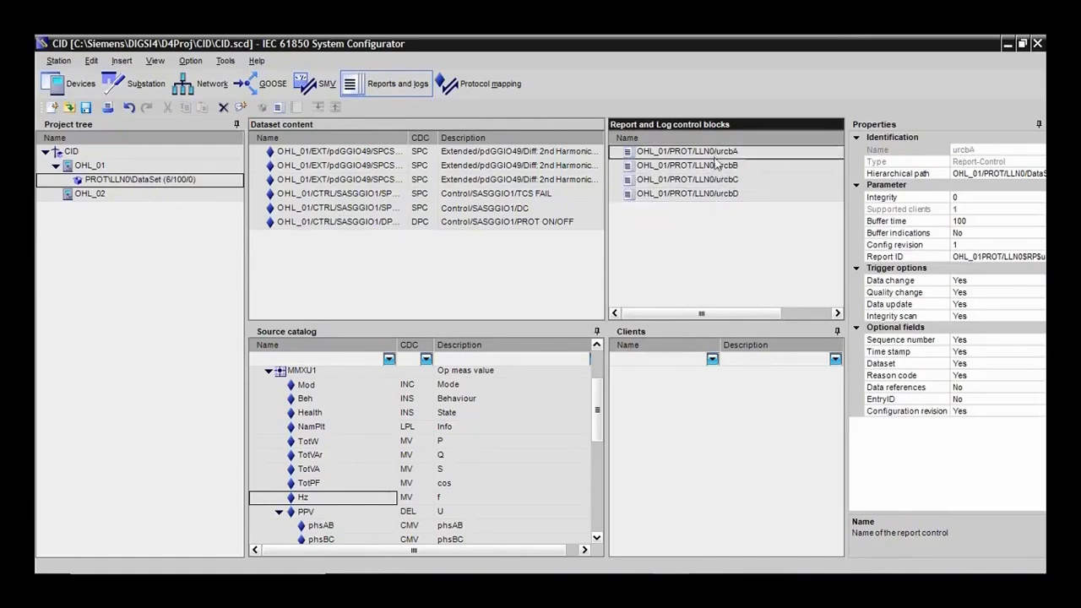
left_click(715, 180)
left_click(715, 194)
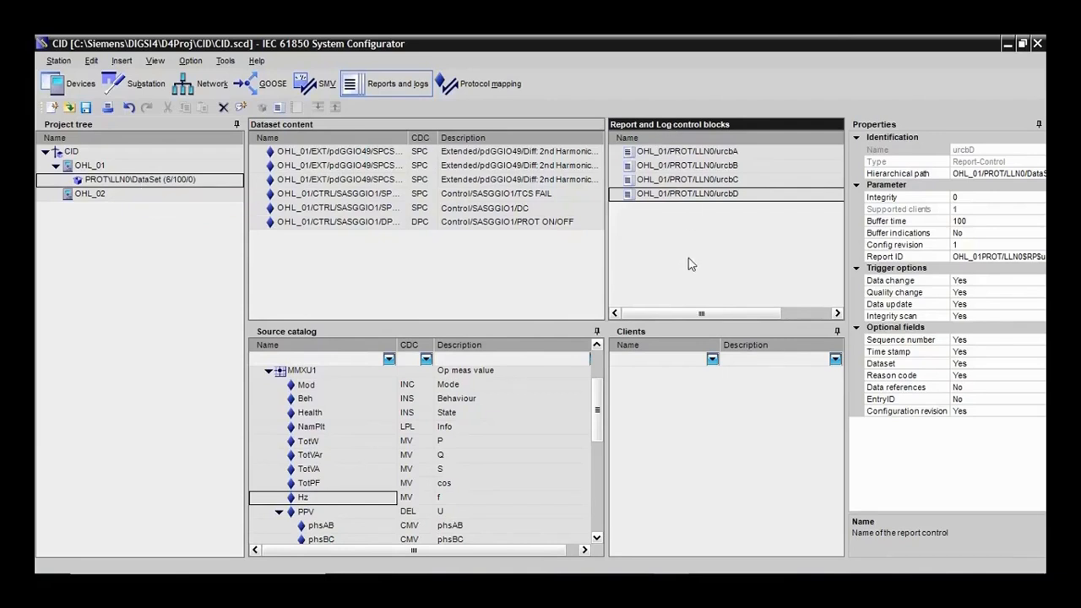
Set Buffer indications to Yes for OHL_01's report control block urcbA and select the resulting buffered block
left_click(719, 154)
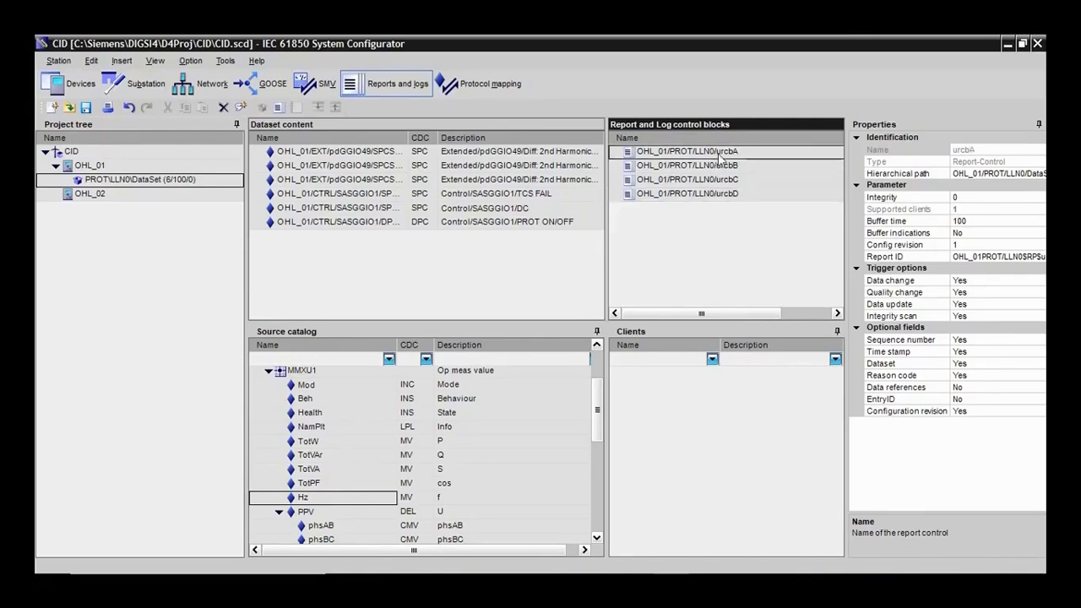
left_click(973, 234)
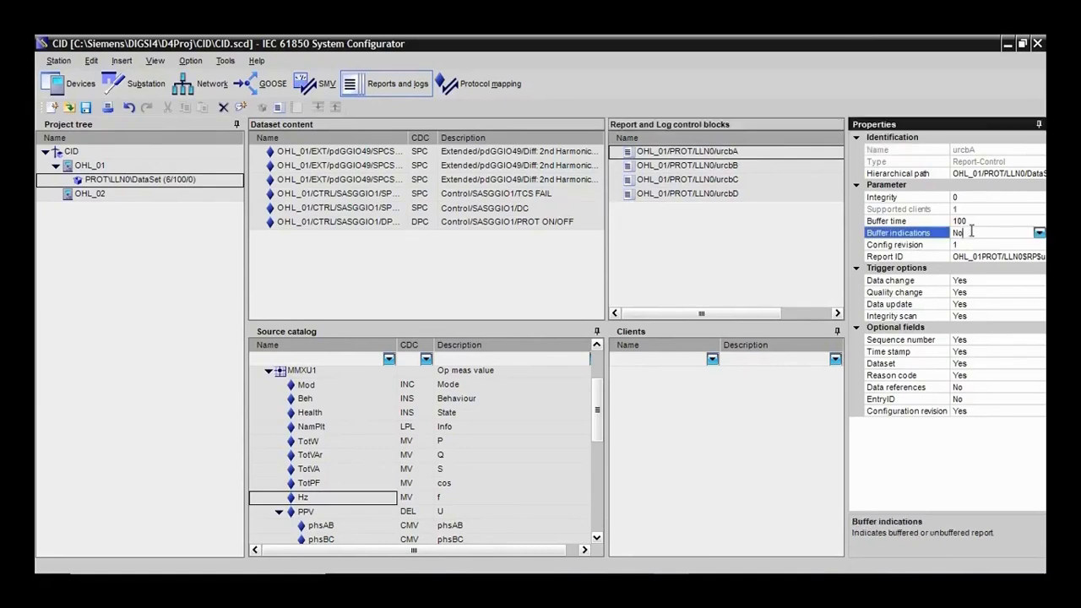
left_click(1040, 234)
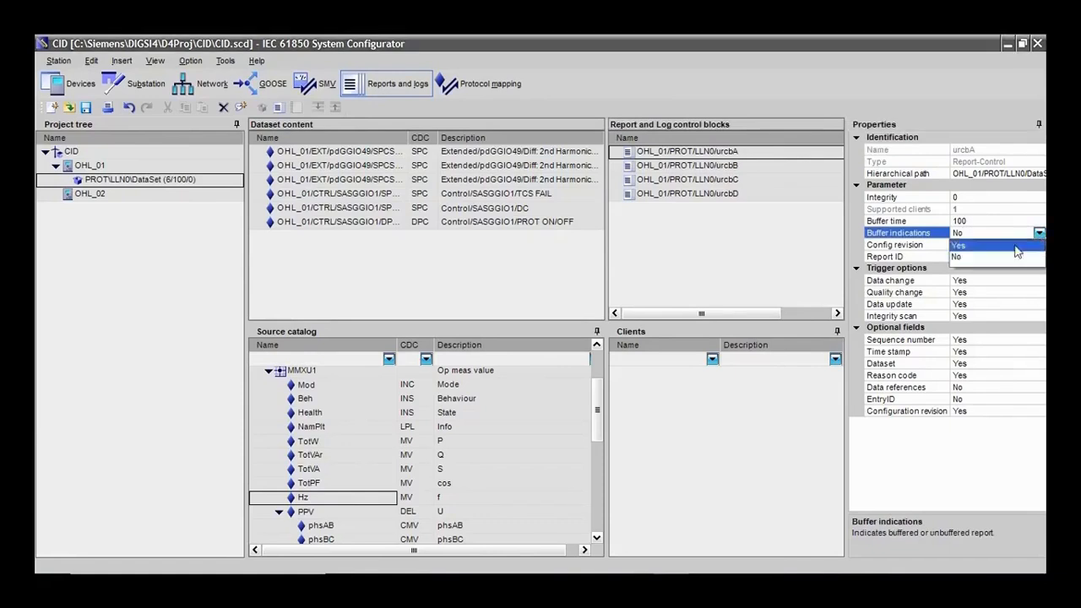
left_click(1014, 245)
left_click(595, 354)
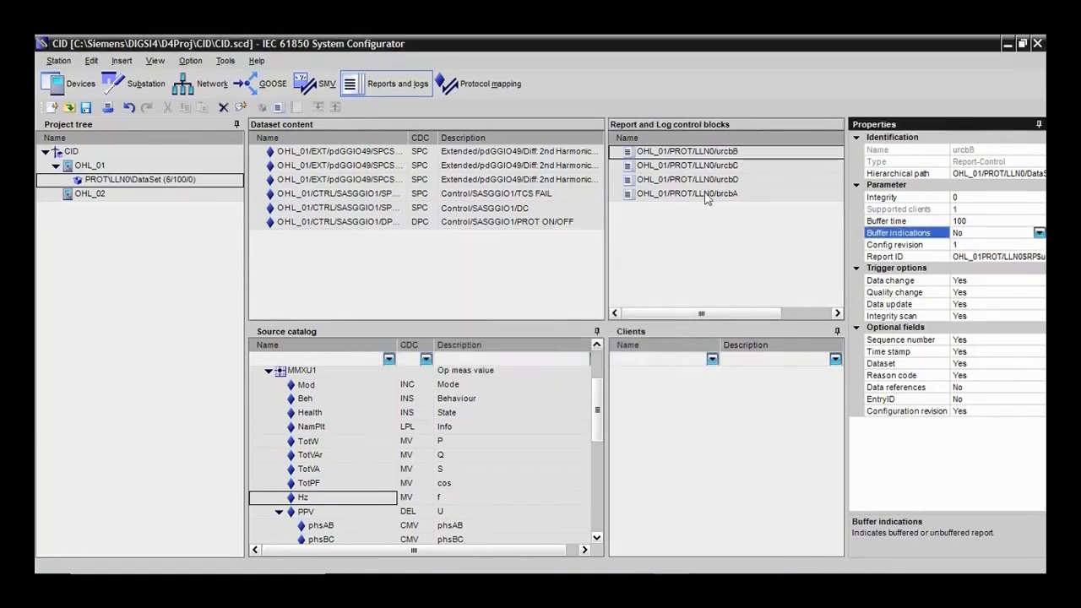
left_click(721, 197)
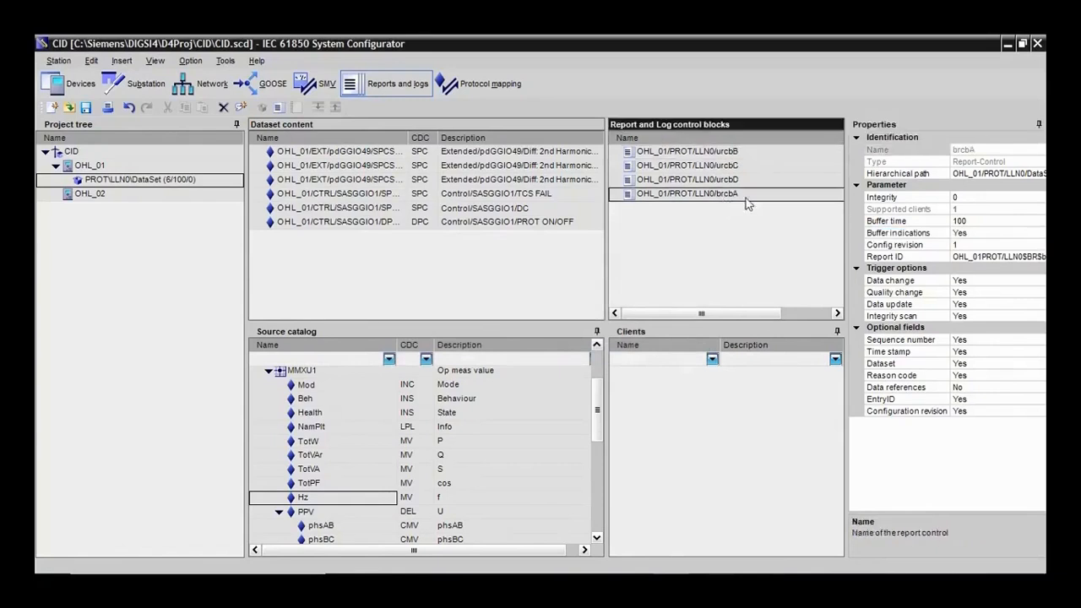
Set Buffer indications back to No for OHL_01's report control block brcbA
left_click(964, 234)
left_click(1040, 233)
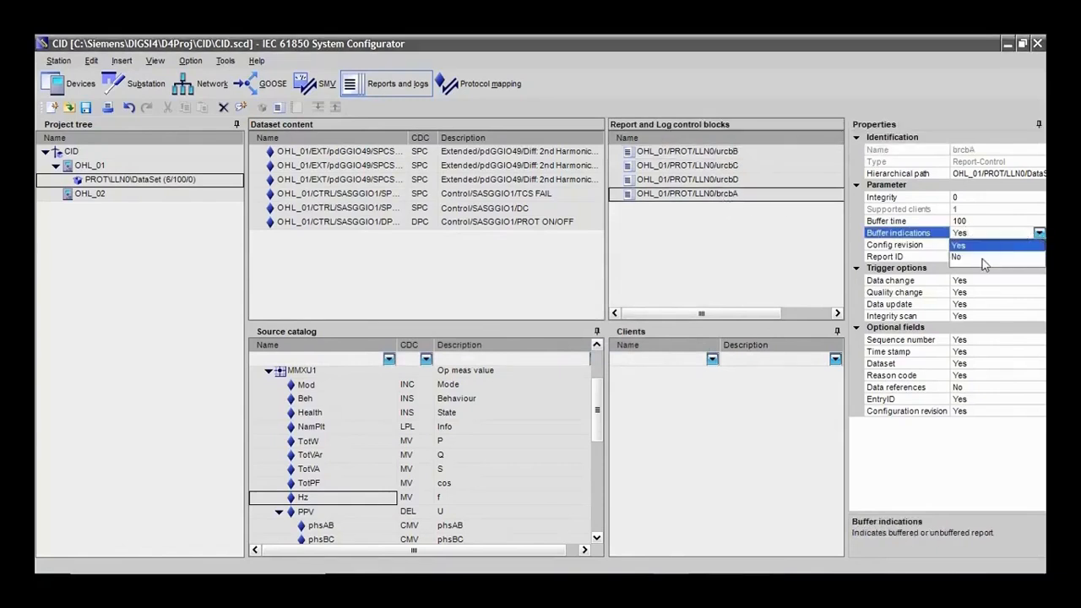
left_click(984, 263)
Go through OHL_01's report control blocks and examine the Config revision parameter of urcbA
left_click(694, 152)
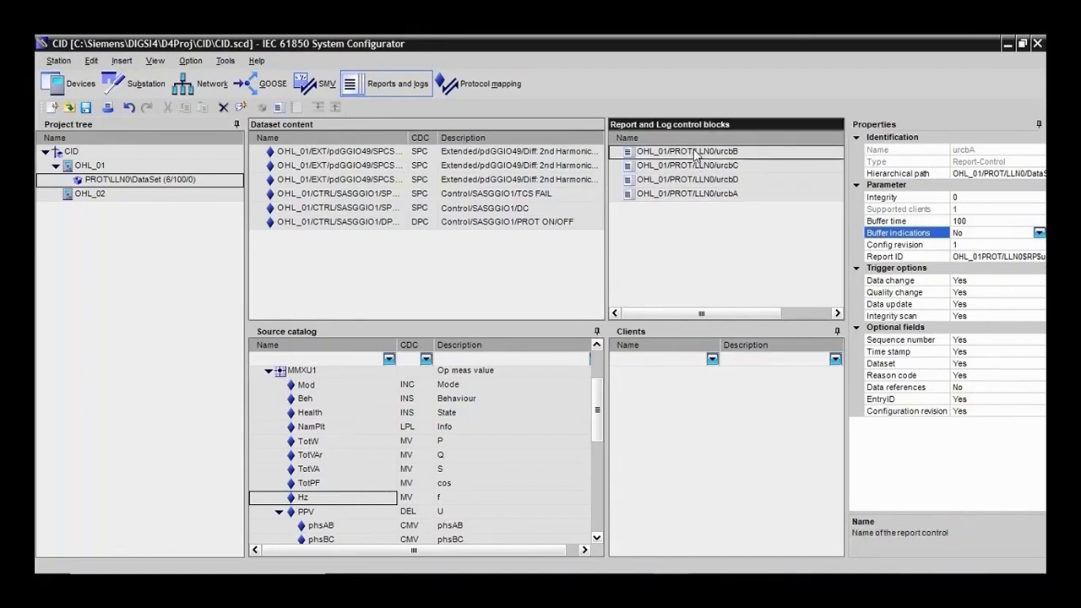
left_click(690, 182)
left_click(690, 196)
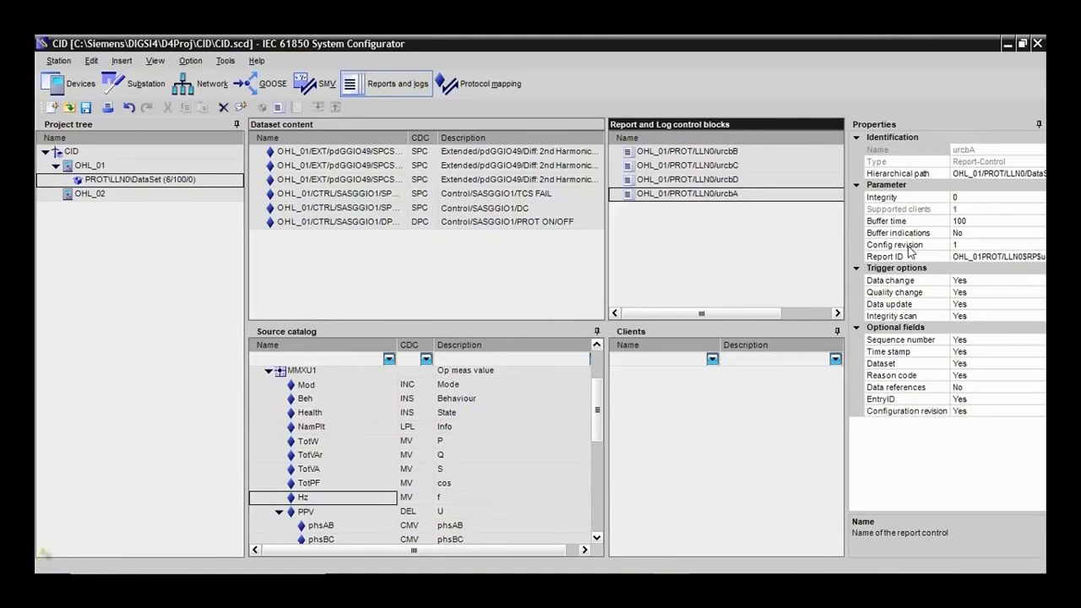
left_click(968, 245)
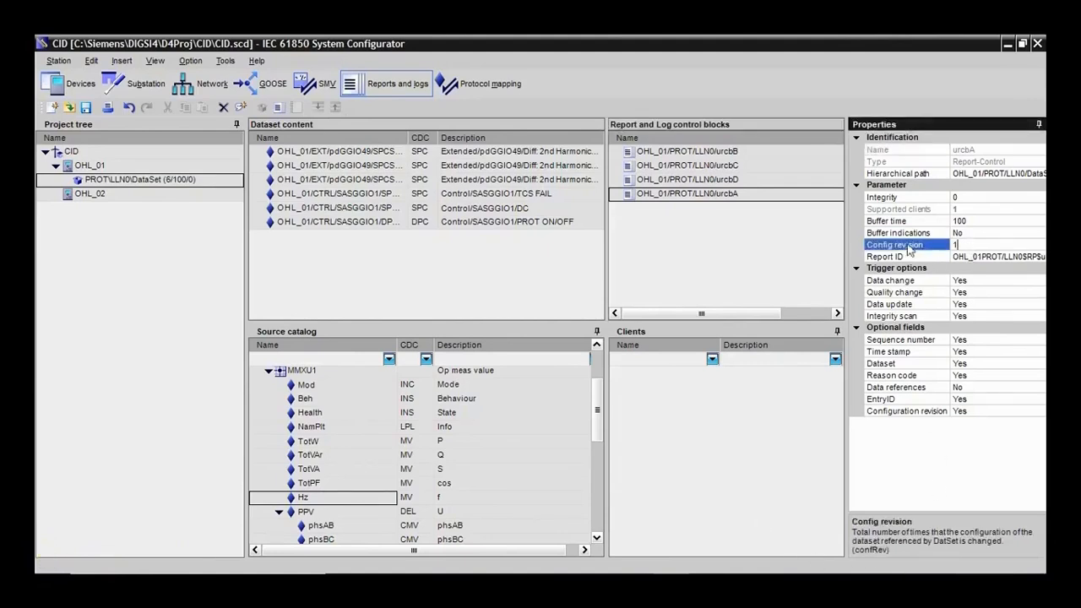
left_click(965, 234)
left_click(974, 244)
left_click_drag(974, 244, 895, 245)
left_click(667, 247)
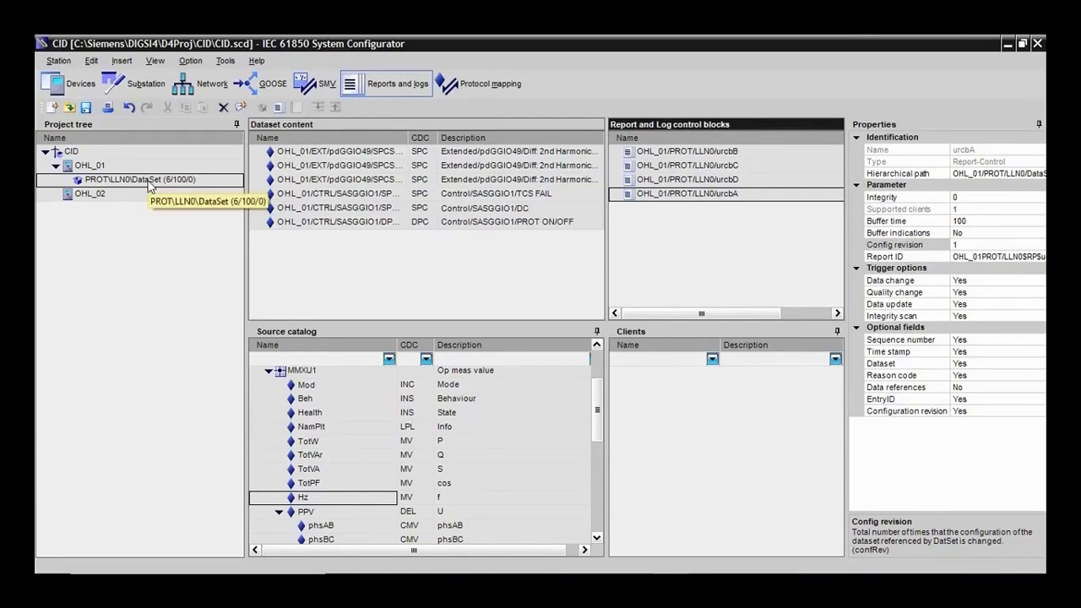
Compare OHL_02's report configuration and source catalog with OHL_01's and its PROT dataset
left_click(114, 194)
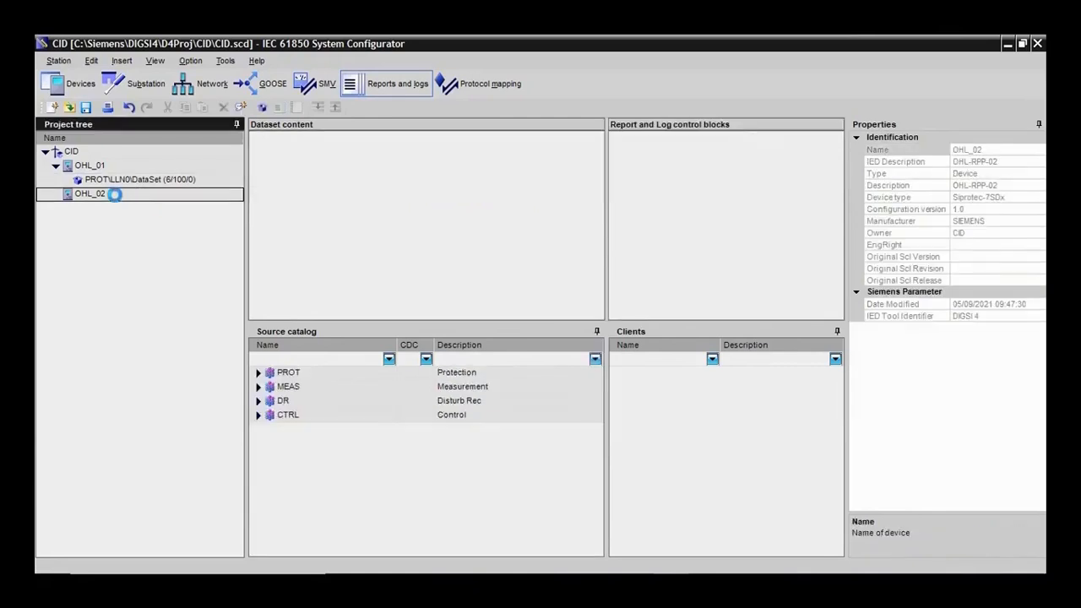
left_click(106, 166)
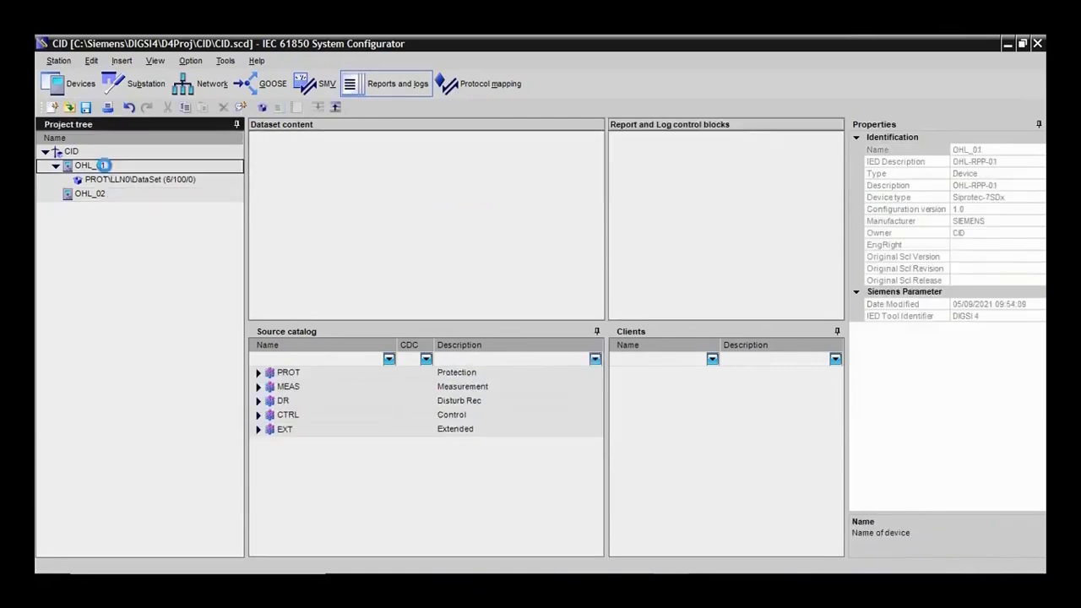
left_click(117, 180)
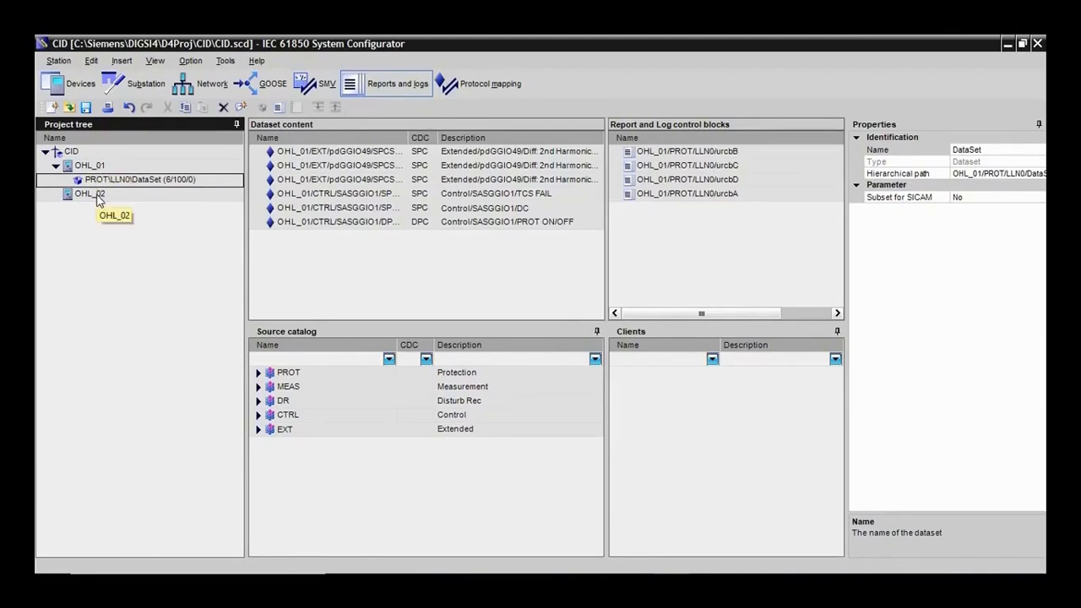
left_click(110, 194)
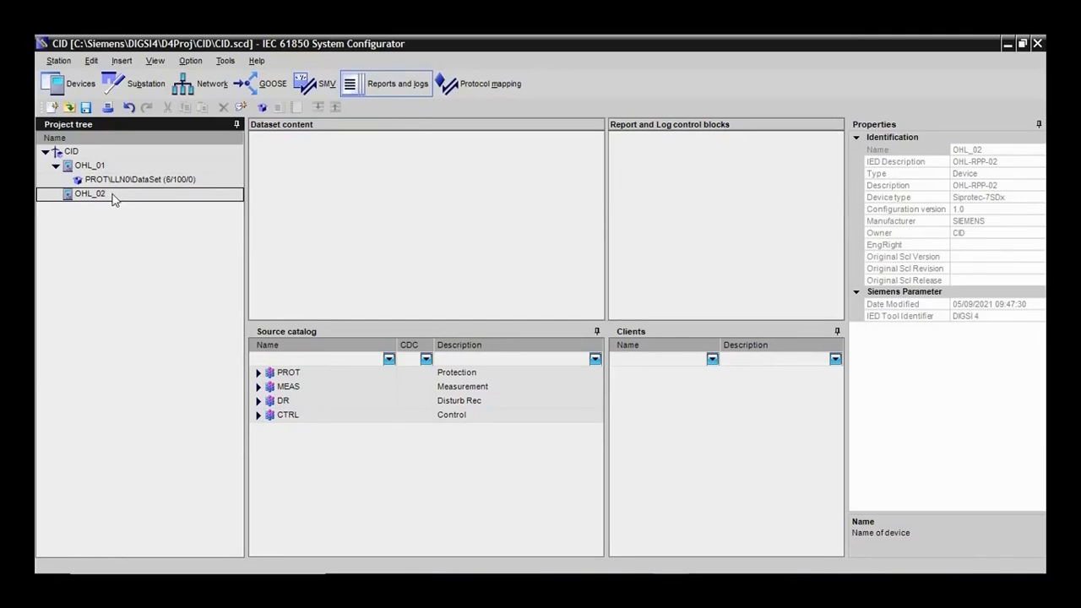
Copy OHL_01's PROT dataset with its reports and paste it into OHL_02 under the PROT logical device
left_click(110, 181)
right_click(111, 181)
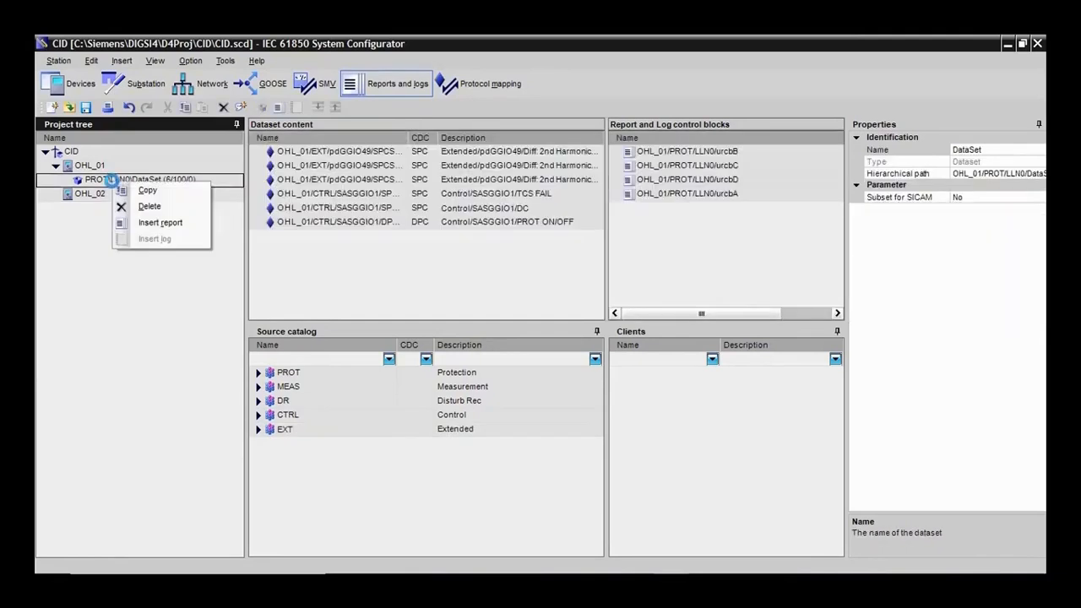
left_click(127, 189)
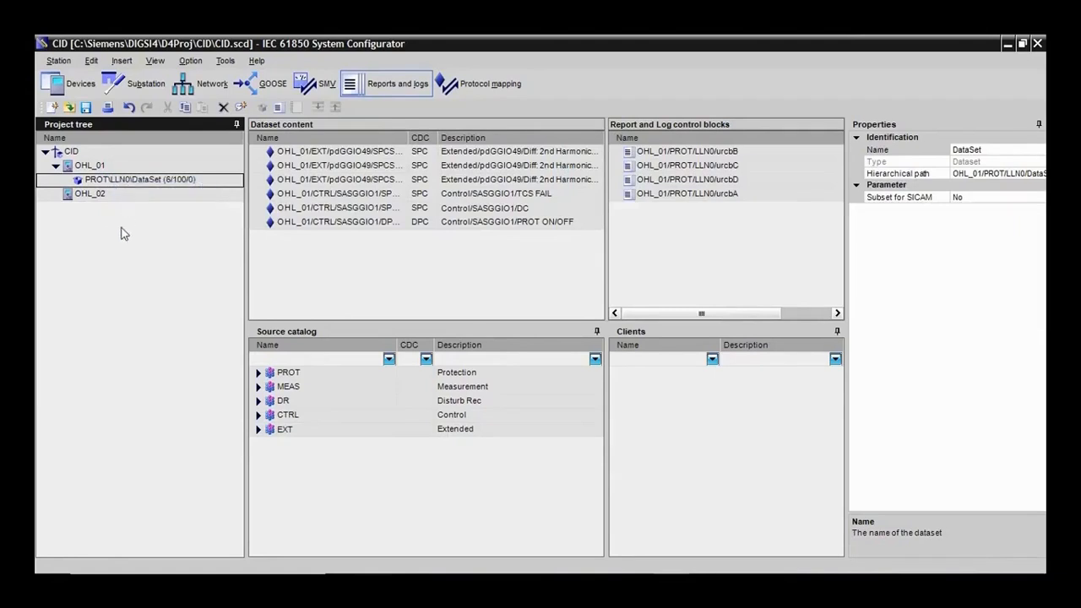
left_click(101, 193)
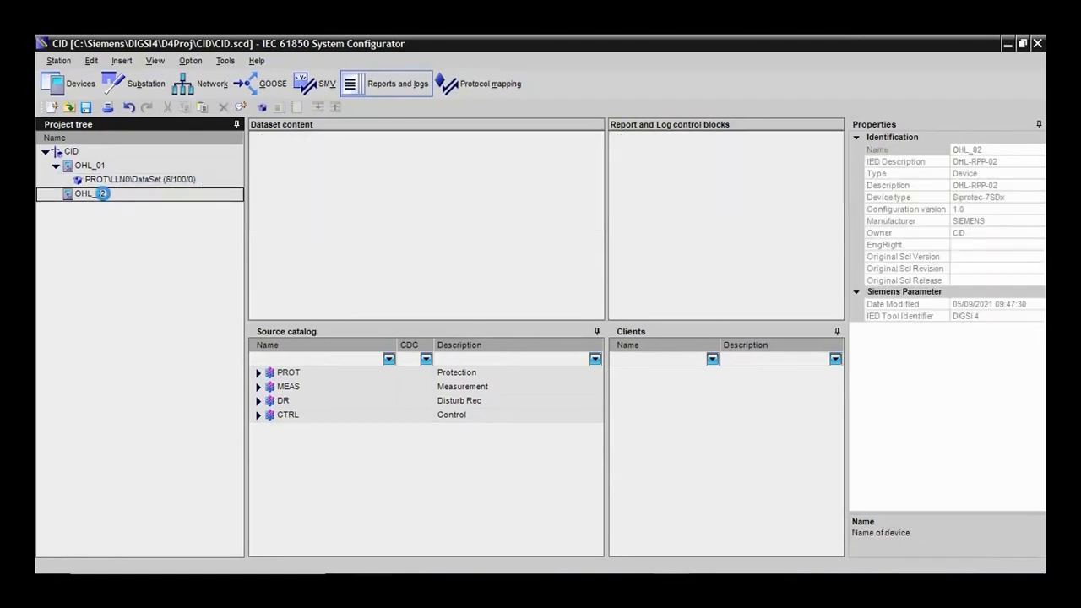
right_click(102, 193)
left_click(121, 201)
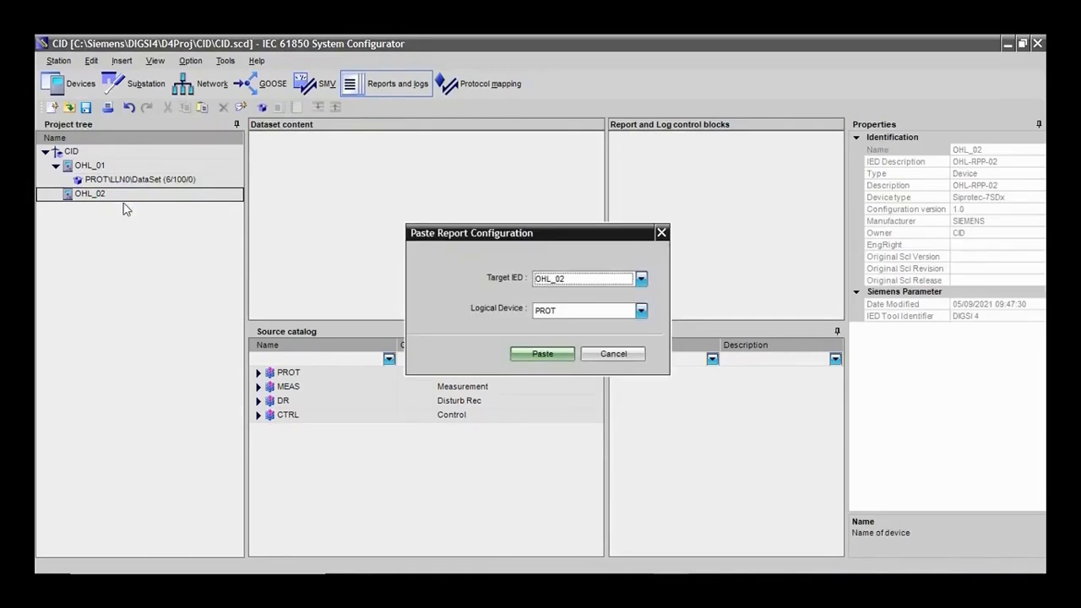
left_click(542, 355)
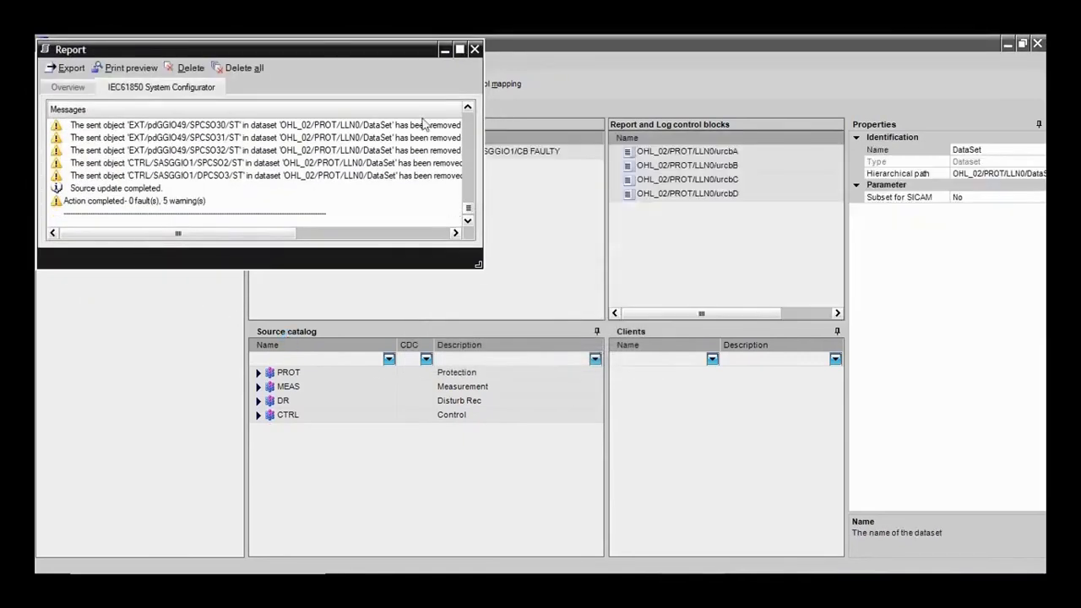
Compare the dataset entries and report control blocks of OHL_01's PROT dataset with those of OHL_02's PROT dataset
left_click(474, 49)
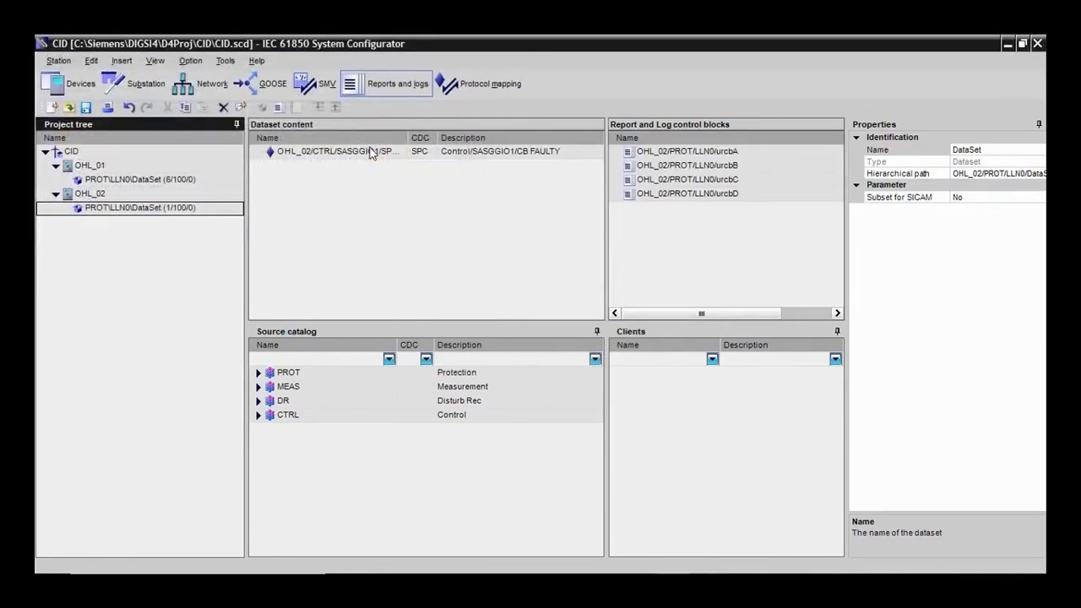
left_click(166, 181)
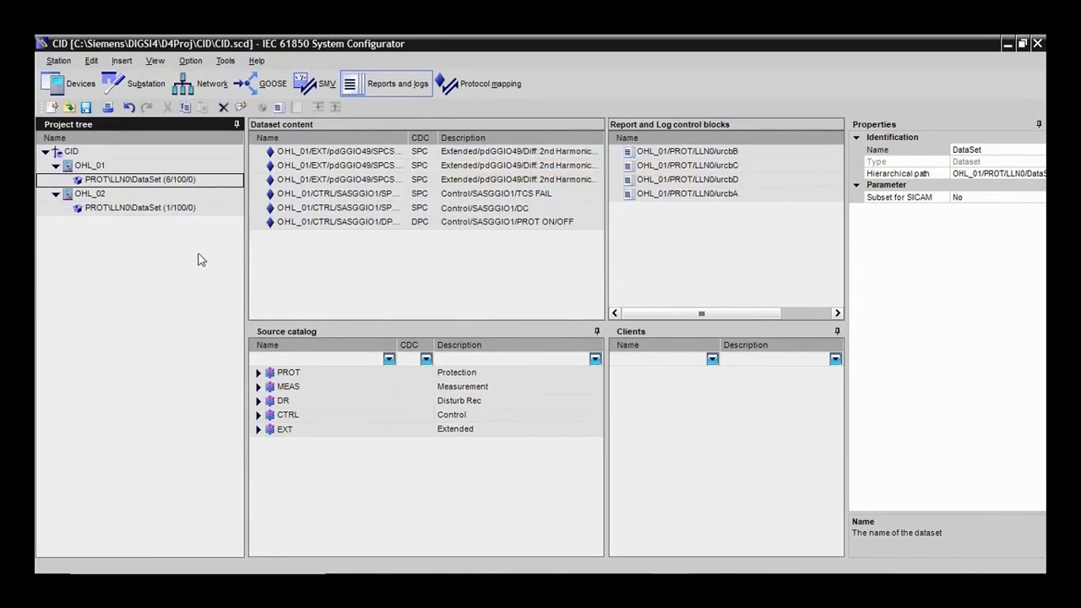
left_click(179, 210)
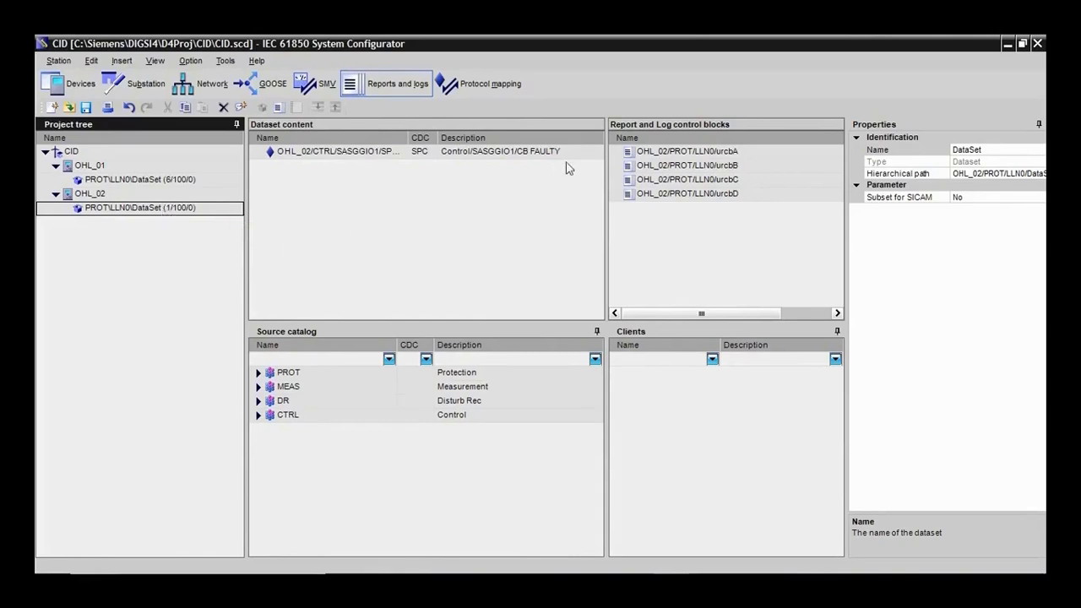
left_click(174, 179)
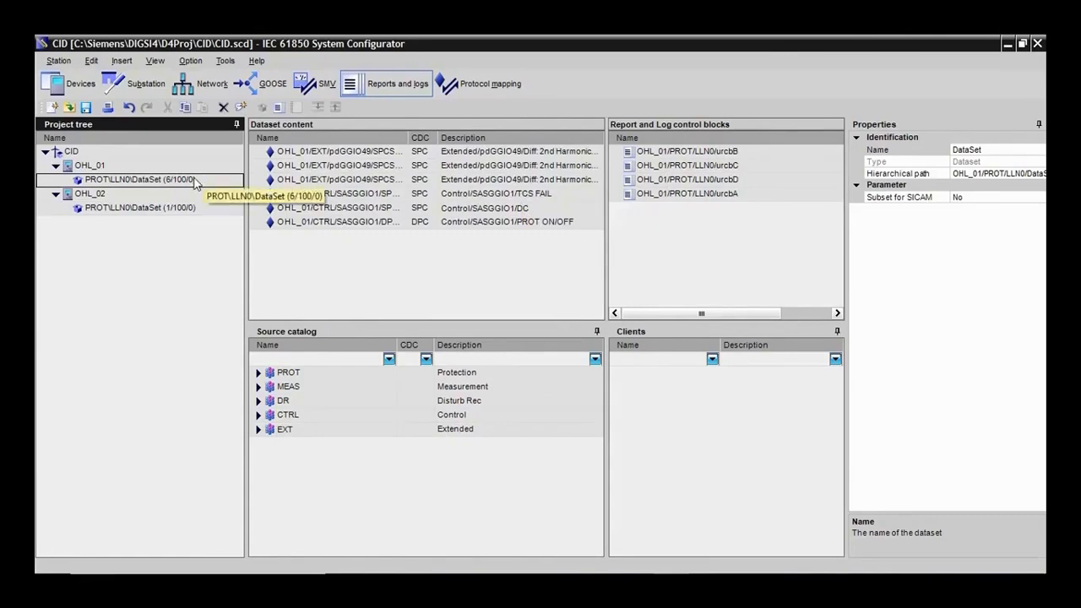
left_click(178, 208)
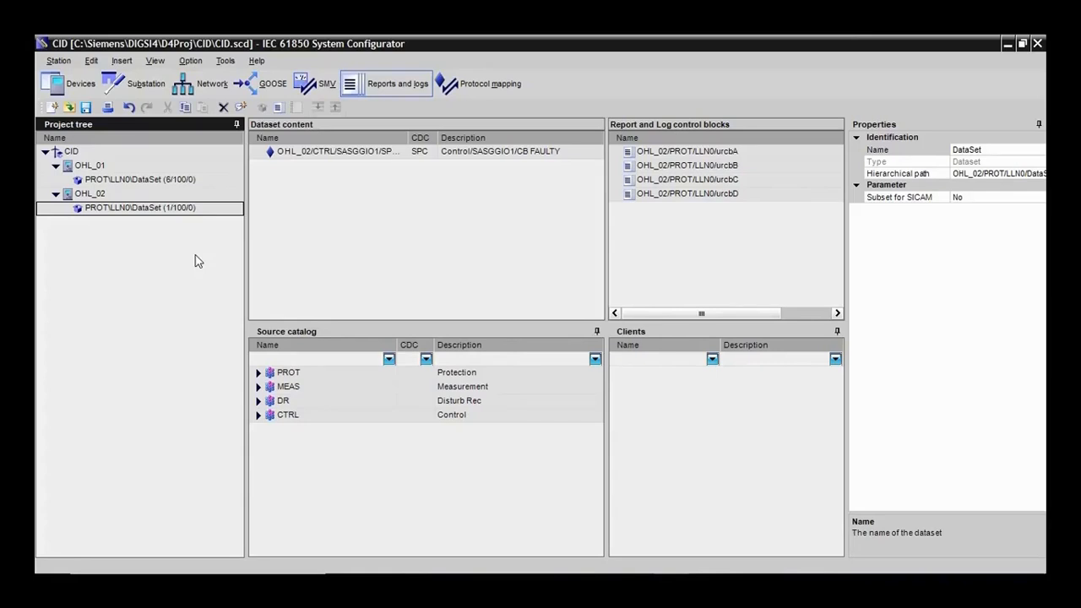
left_click(162, 180)
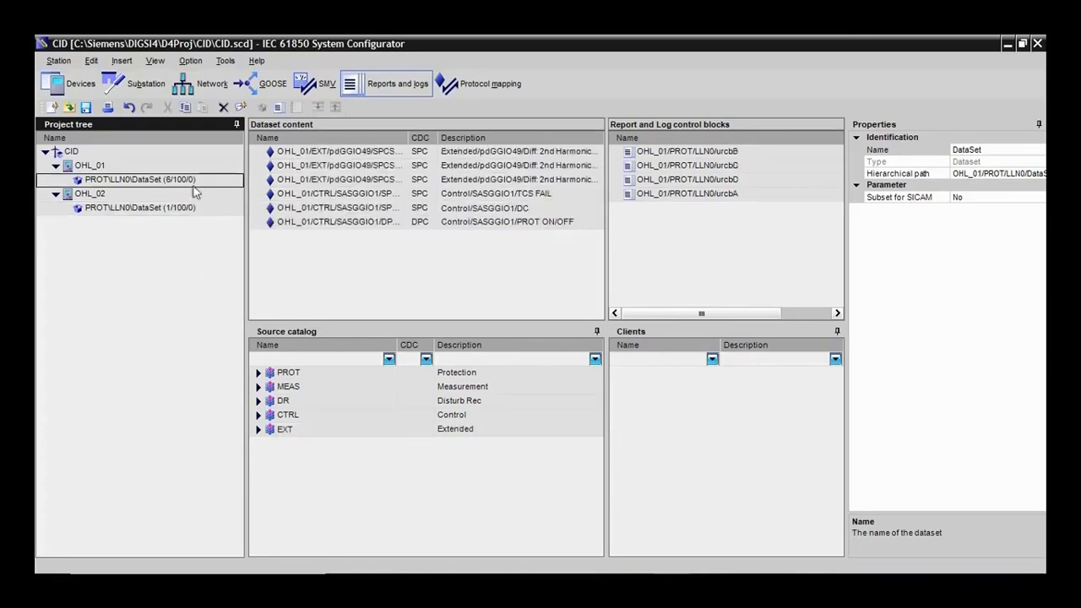
left_click(528, 197)
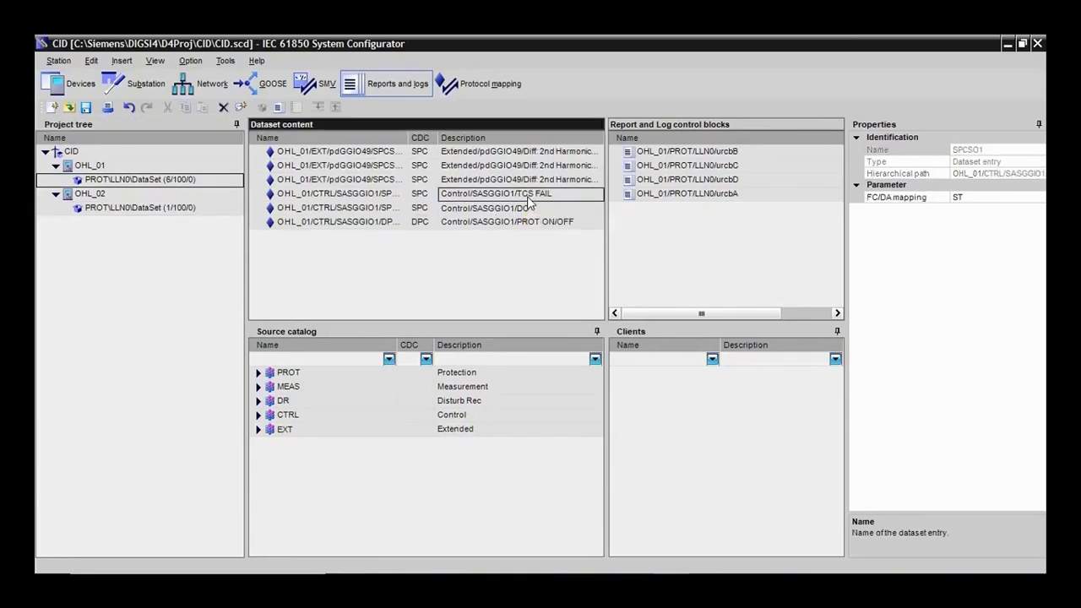
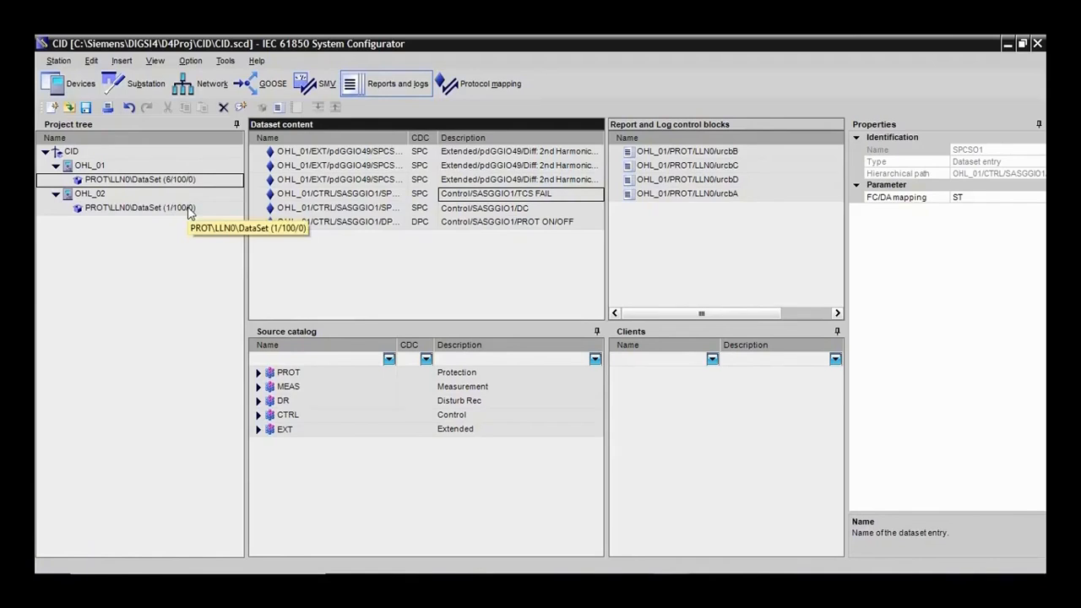
left_click(124, 192)
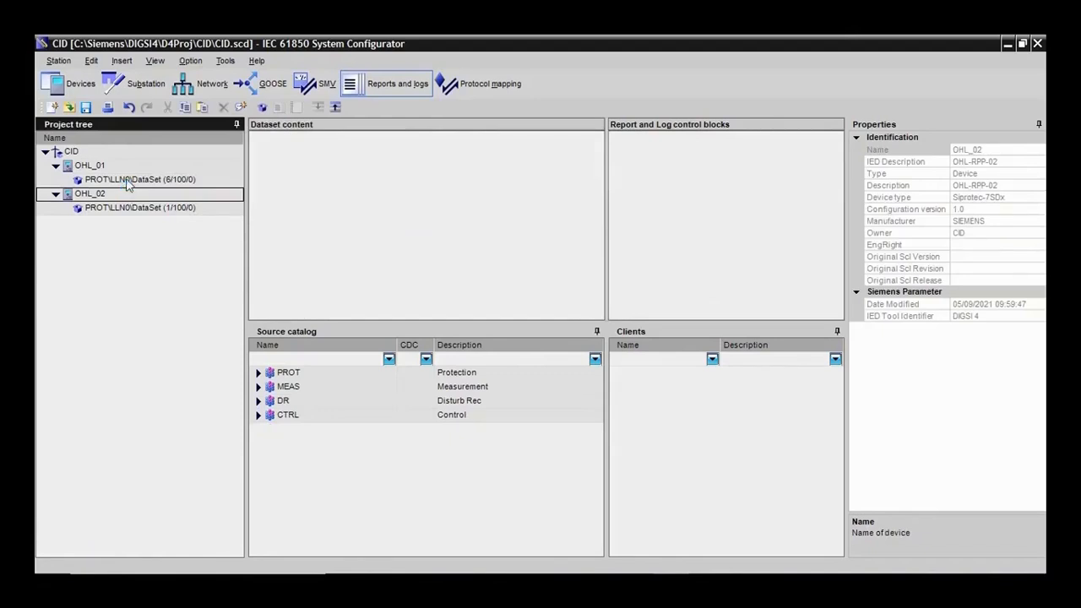
left_click(125, 179)
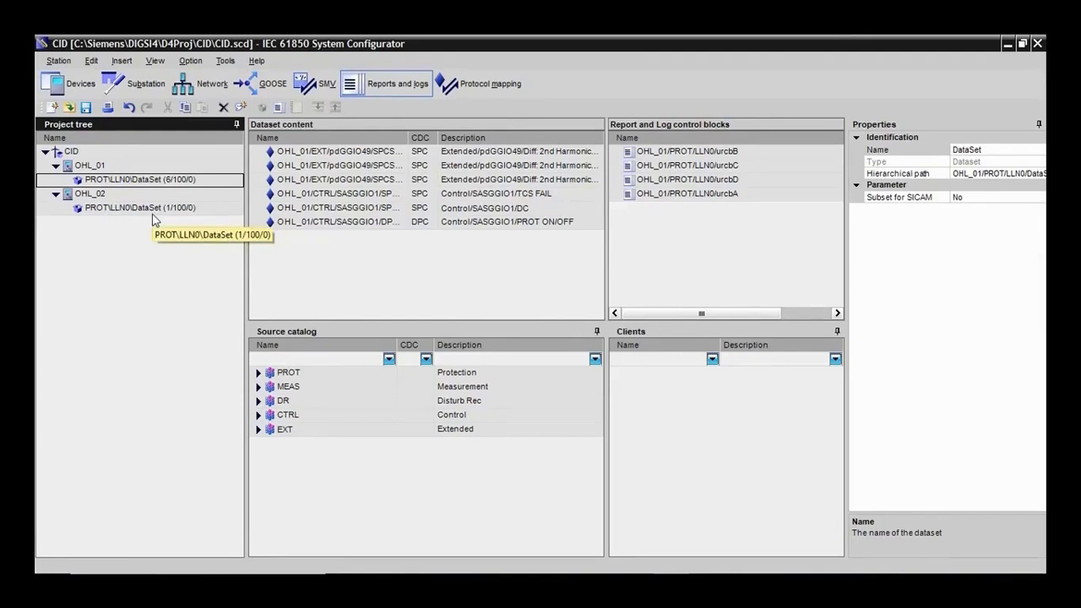
left_click(509, 196)
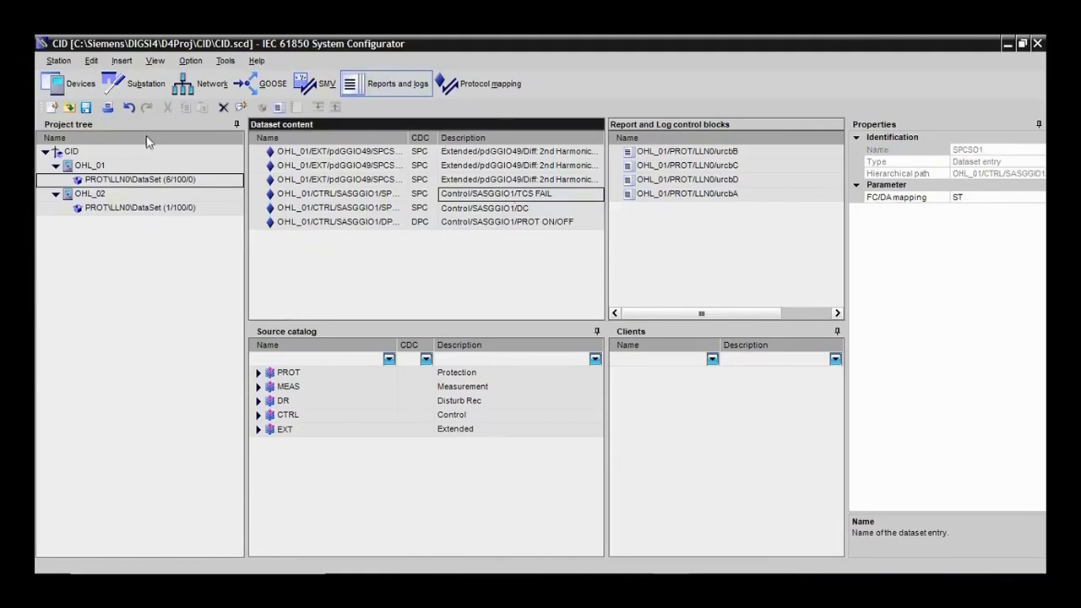
Save the IEC 61850 station and close the System Configurator
left_click(88, 110)
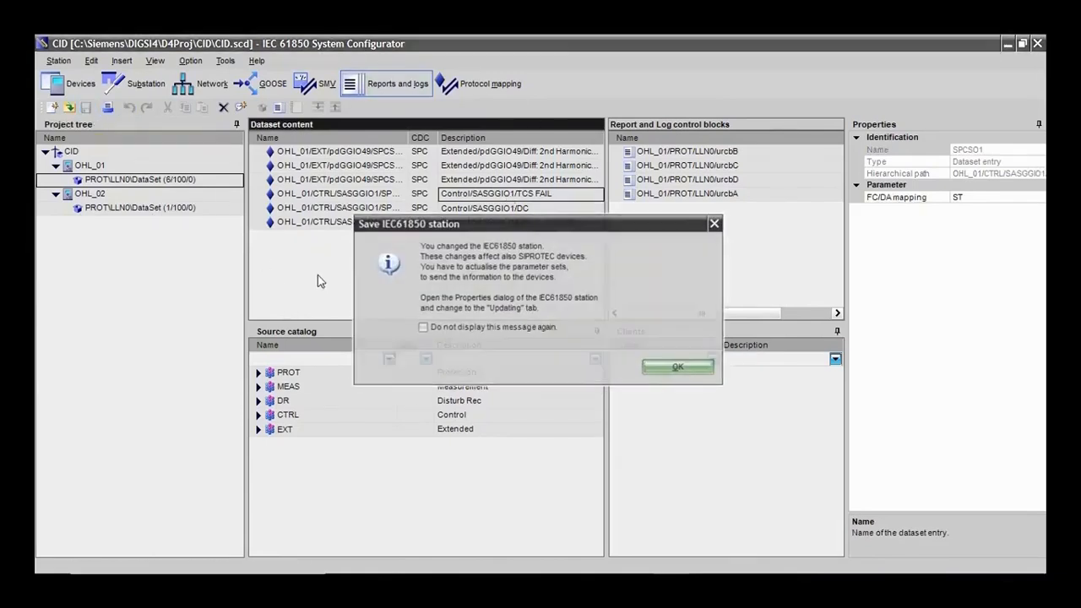
left_click(675, 368)
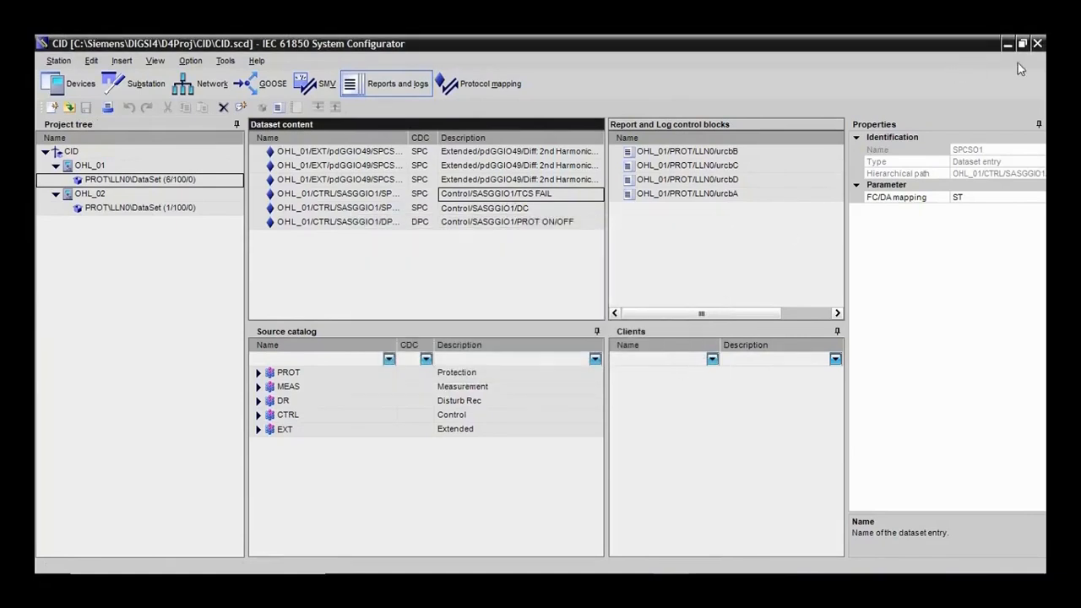
left_click(1038, 46)
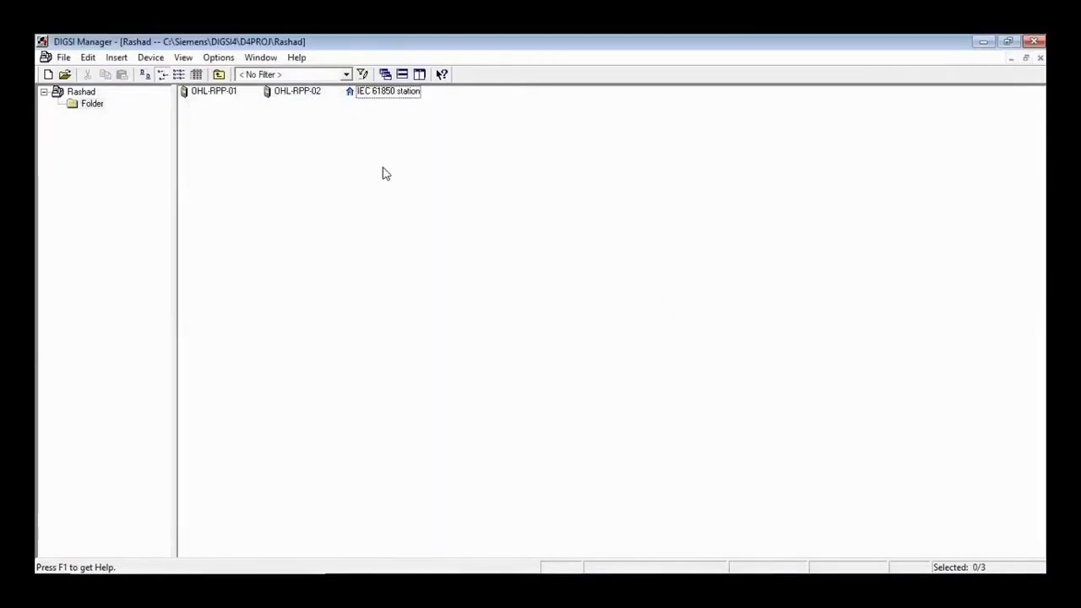
Update the parameter sets of OHL_01 and OHL_02 from the IEC 61850 station's properties
right_click(367, 97)
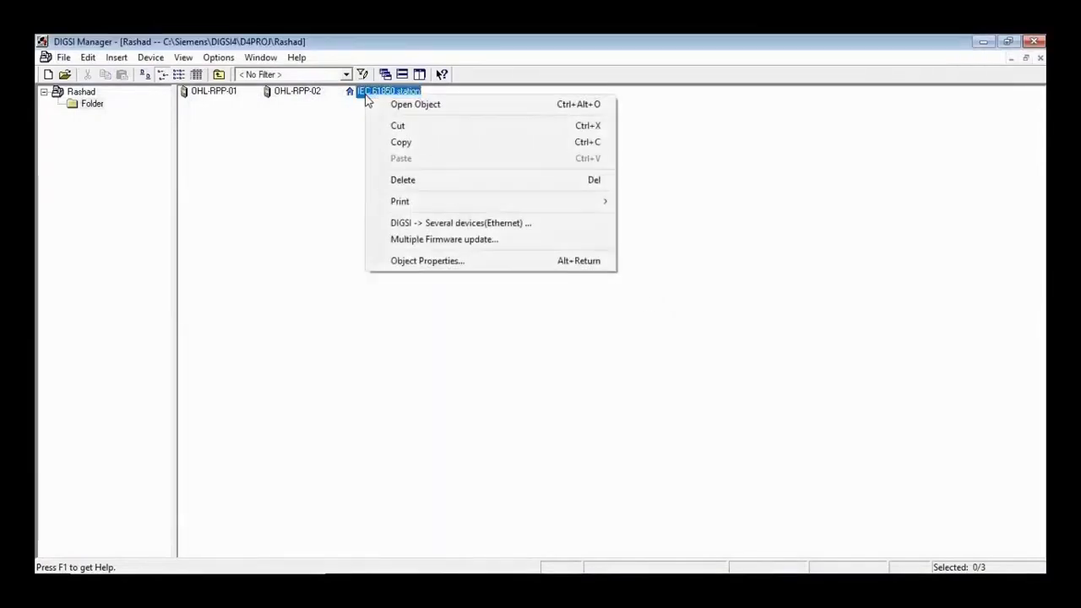
left_click(410, 261)
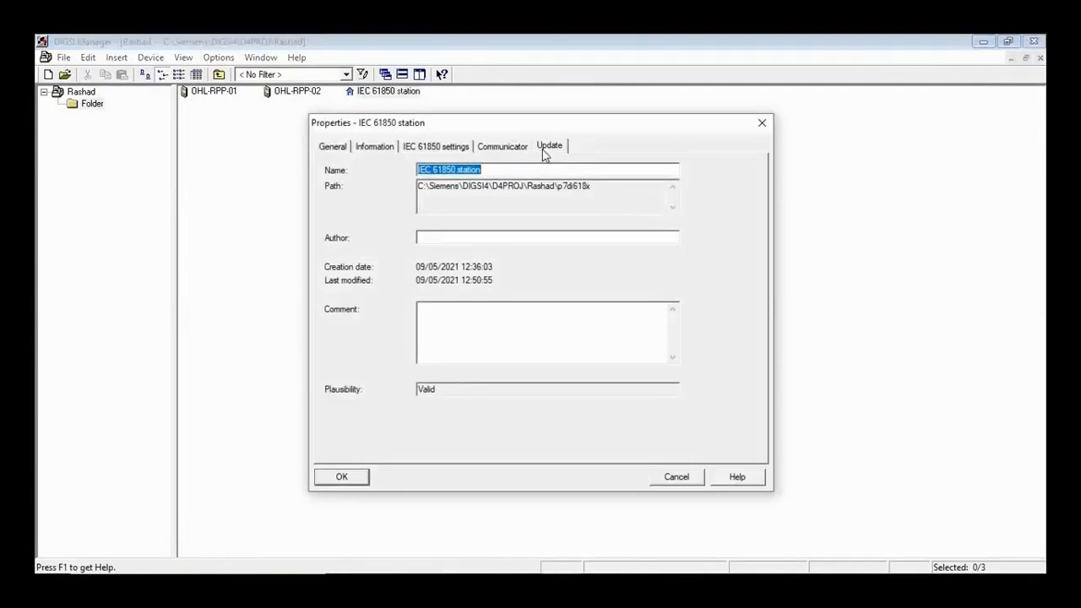
left_click(549, 146)
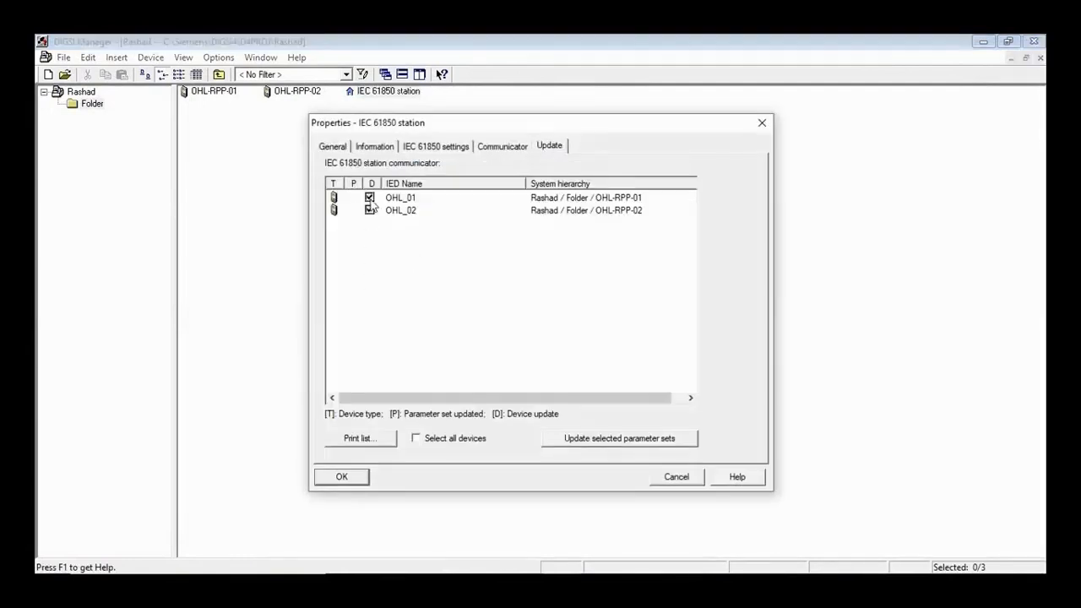
left_click(595, 441)
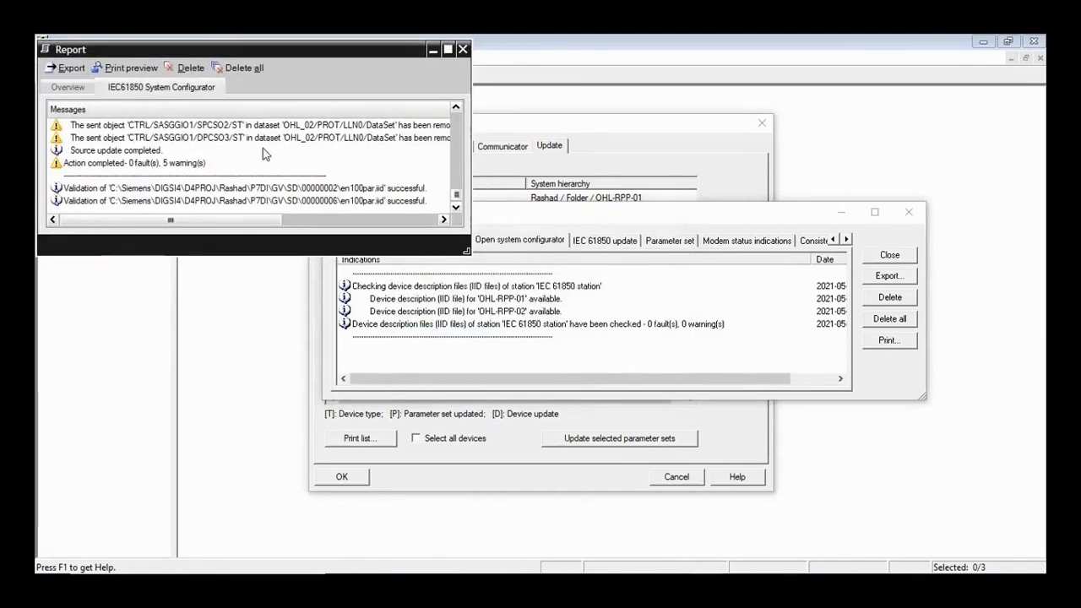
left_click(463, 49)
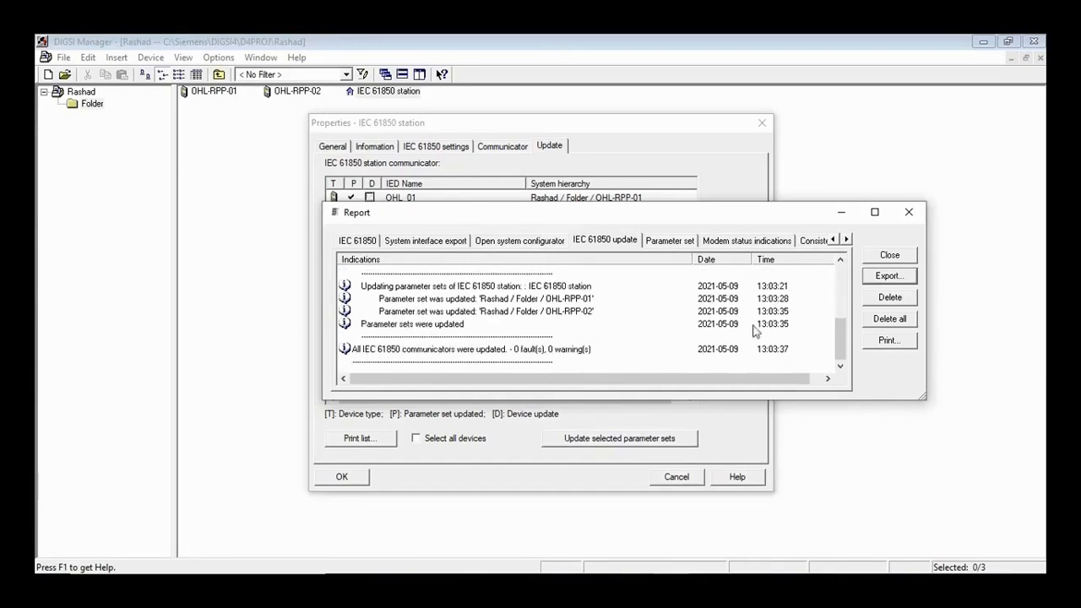
left_click(887, 258)
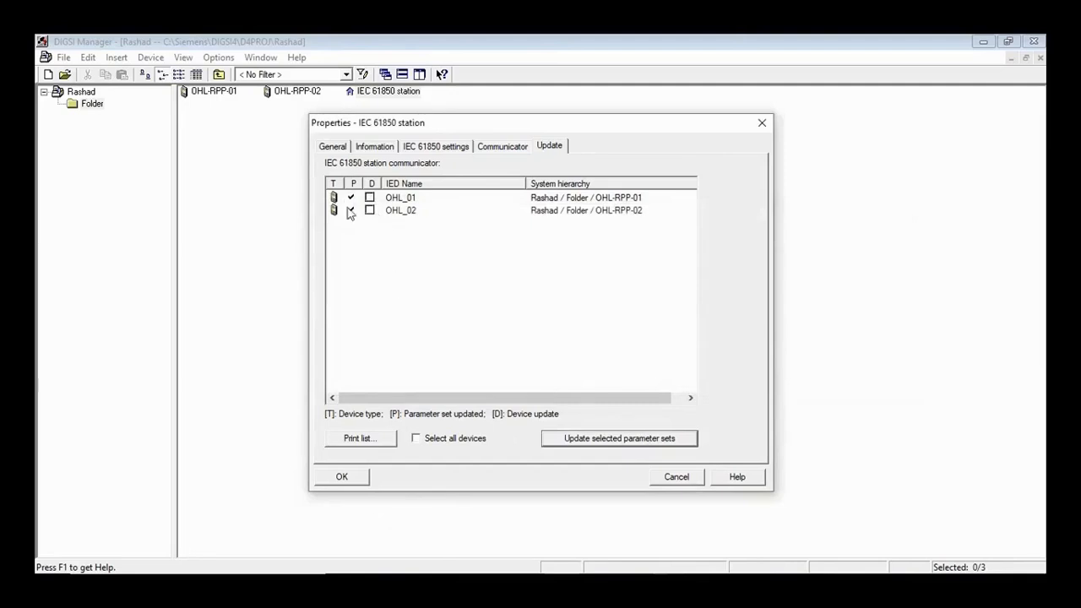
left_click(336, 477)
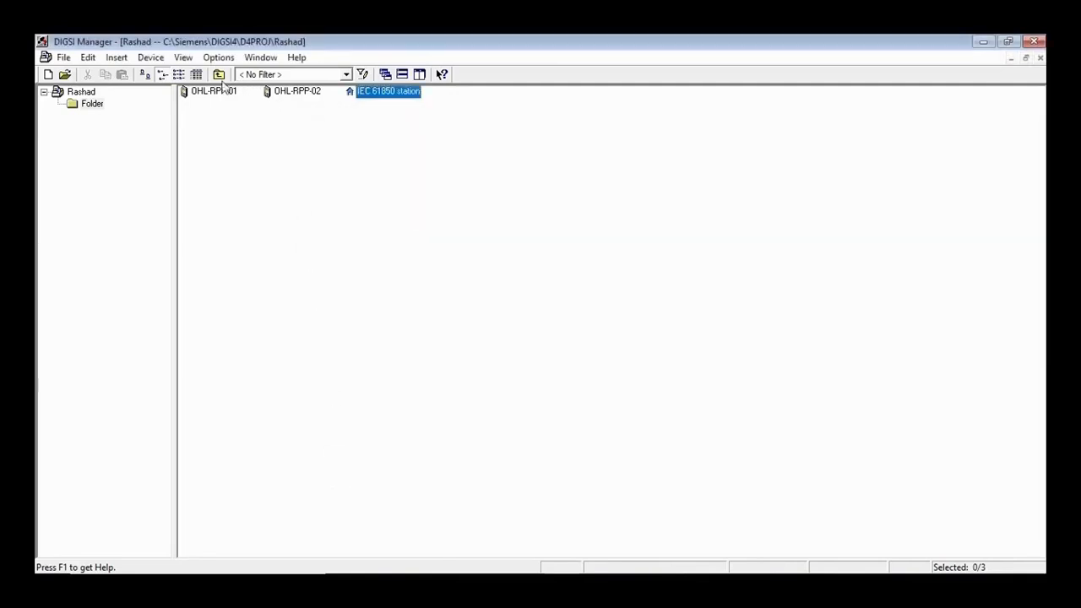
Open OHL-RPP-01 offline and set Differential protection (0112) to Disabled in its device configuration
double_click(205, 91)
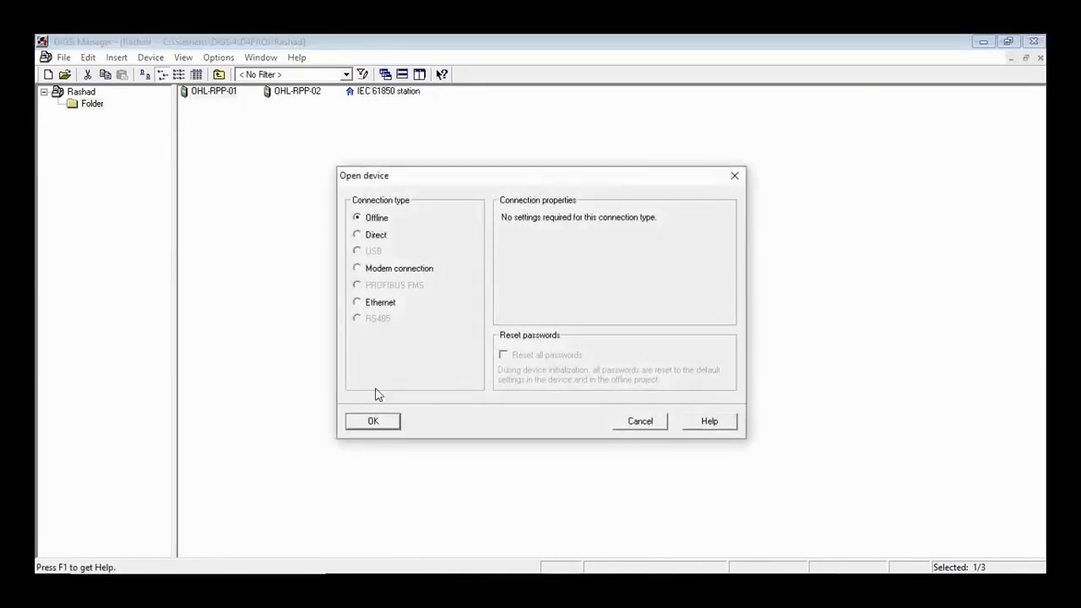
left_click(374, 426)
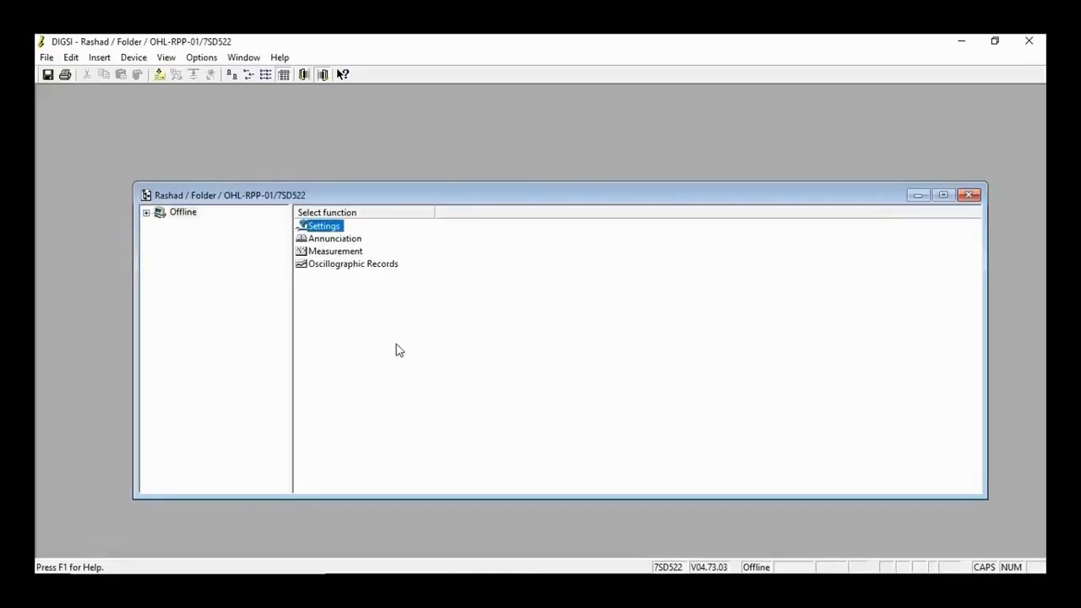
double_click(382, 201)
double_click(216, 106)
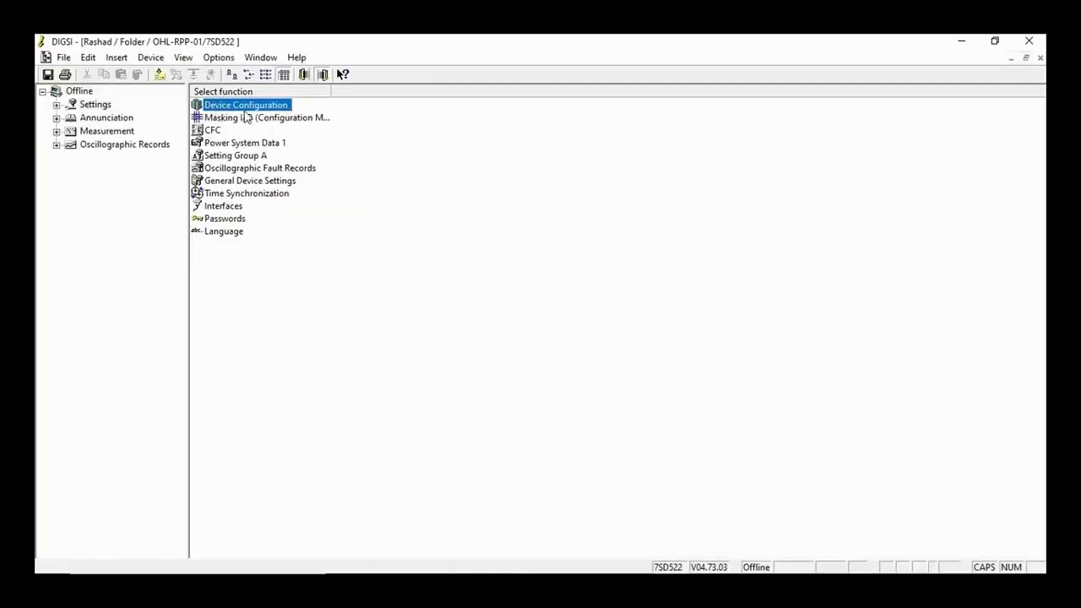
double_click(249, 107)
left_click(632, 223)
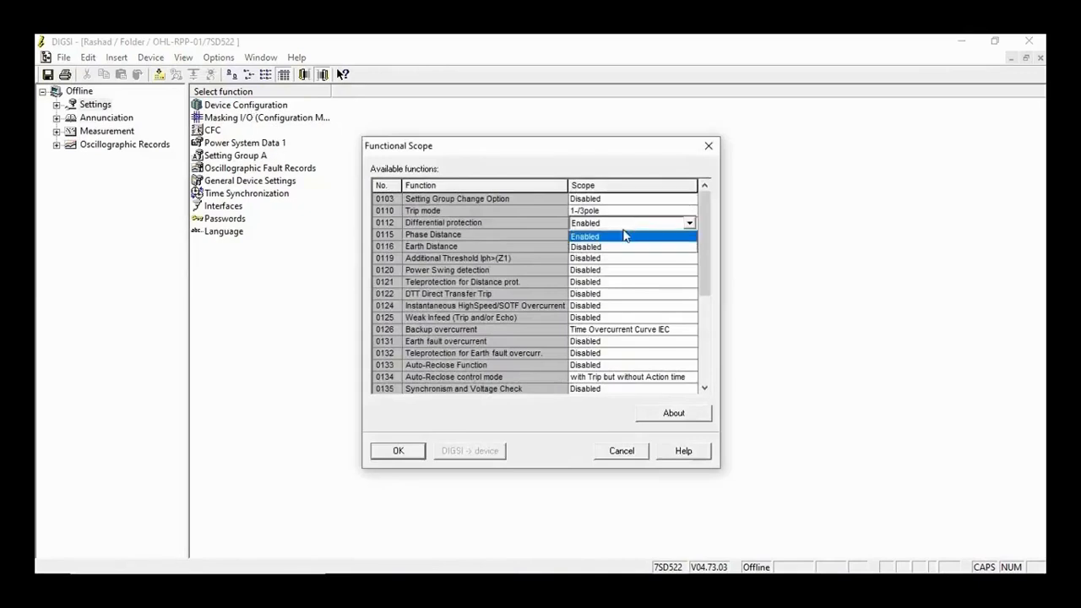
left_click(420, 452)
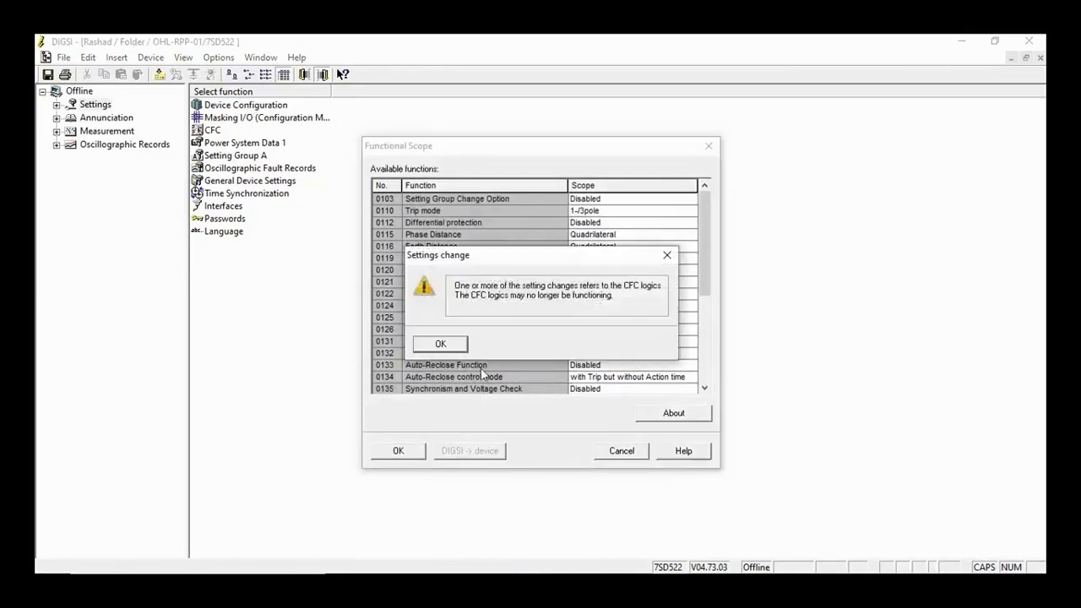
left_click(440, 343)
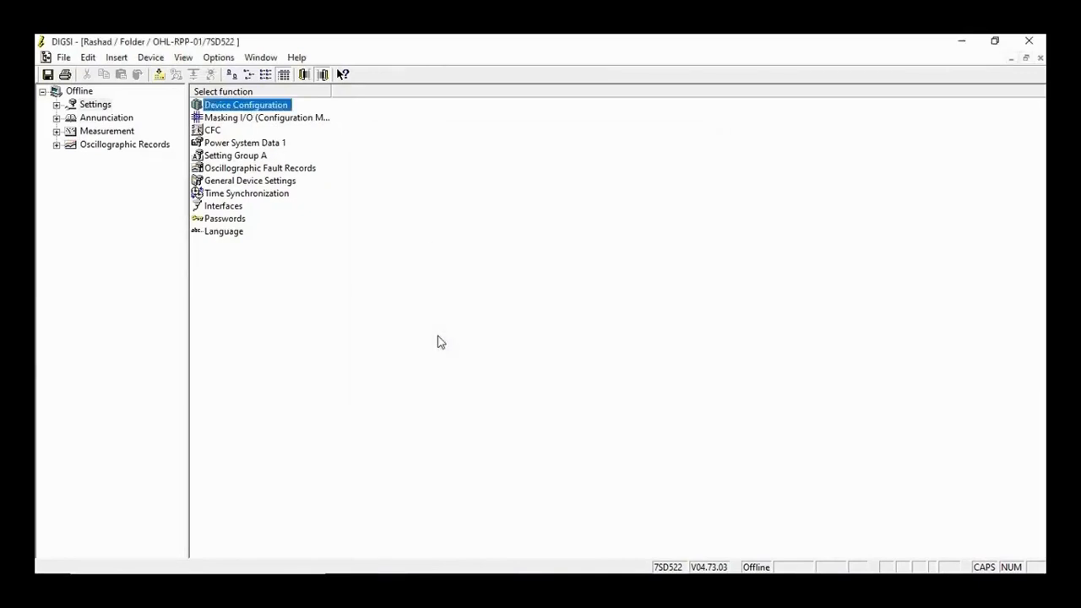
Close device OHL-RPP-01, saving its settings and taking over the changed IEC 61850 parameters
left_click(1040, 58)
left_click(523, 343)
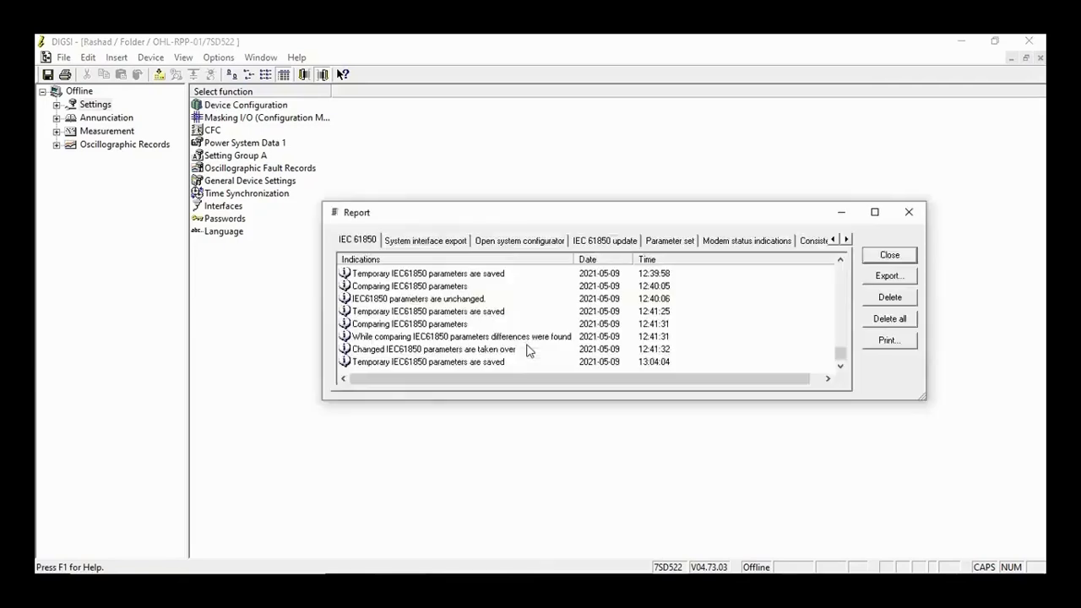
left_click(889, 255)
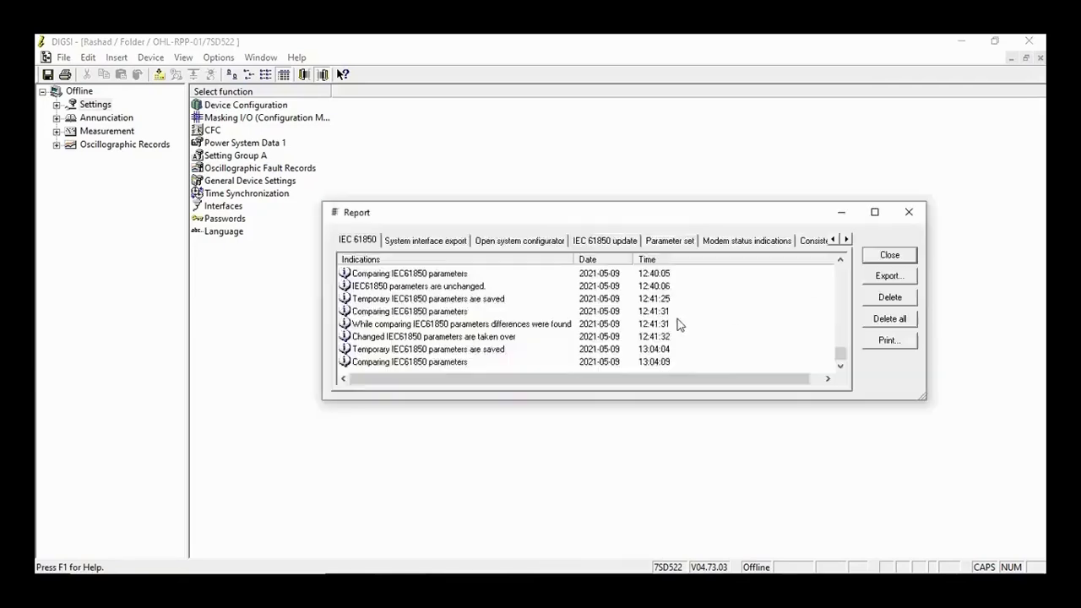
left_click(590, 361)
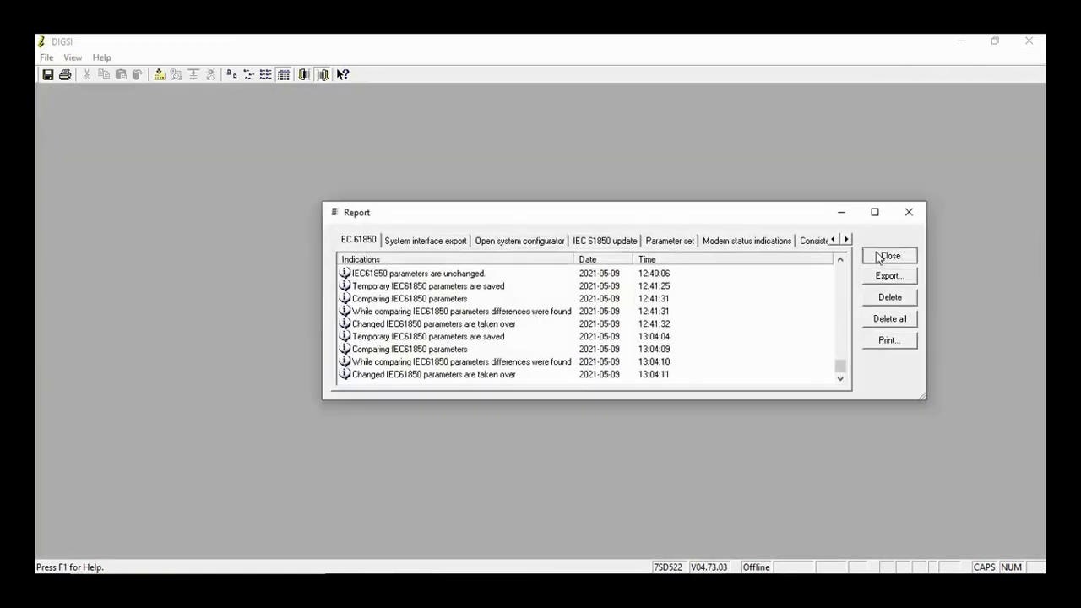
left_click(879, 256)
left_click(1038, 54)
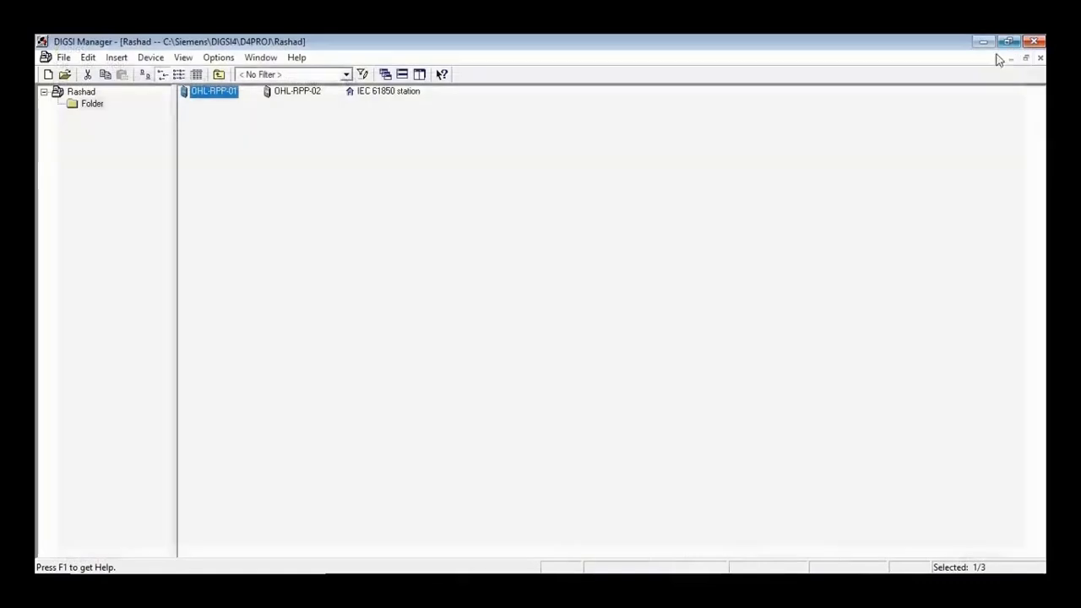
Reopen the IEC 61850 station in the System Configurator and examine OHL_01's PROT dataset content
left_click(407, 99)
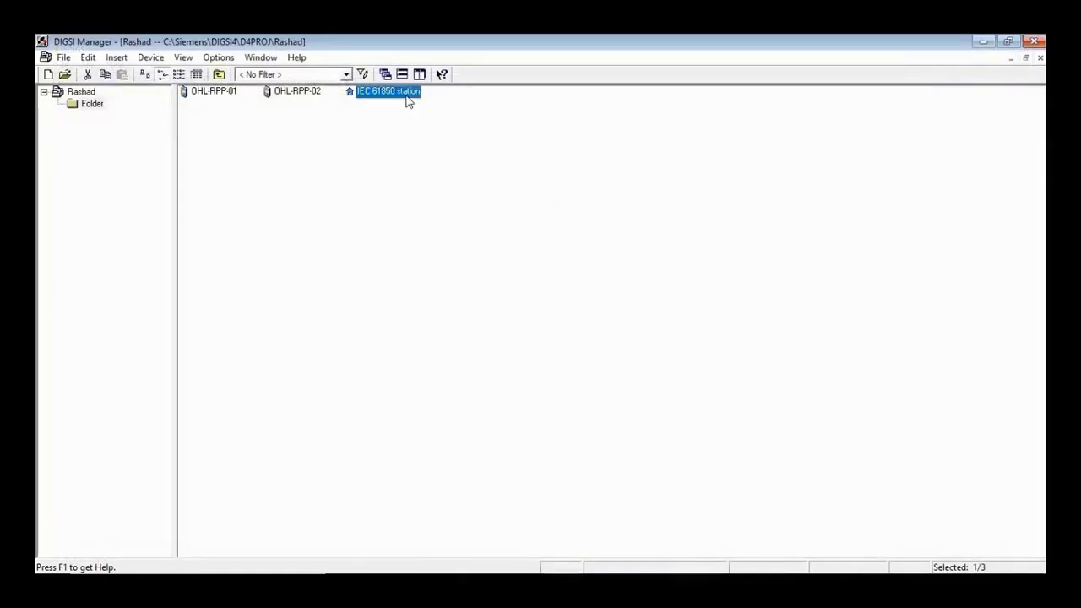
double_click(405, 97)
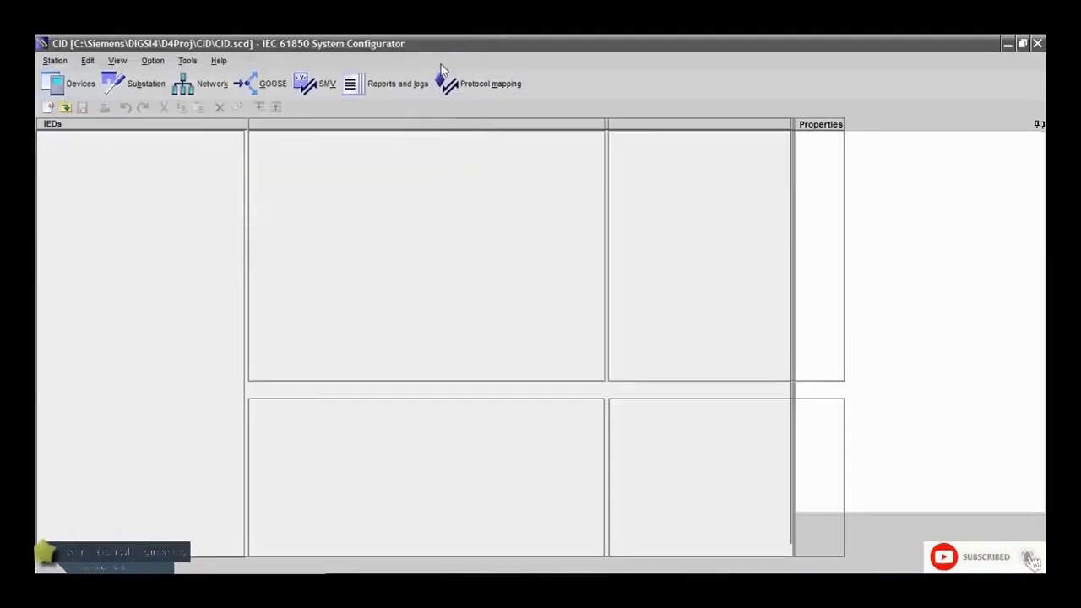
left_click(65, 167)
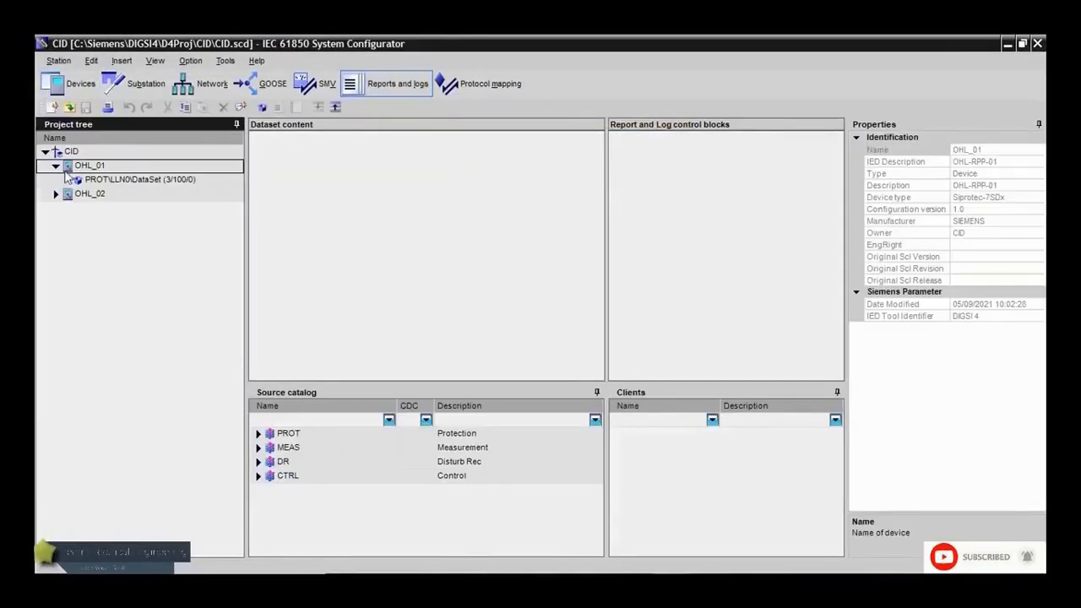
left_click(94, 180)
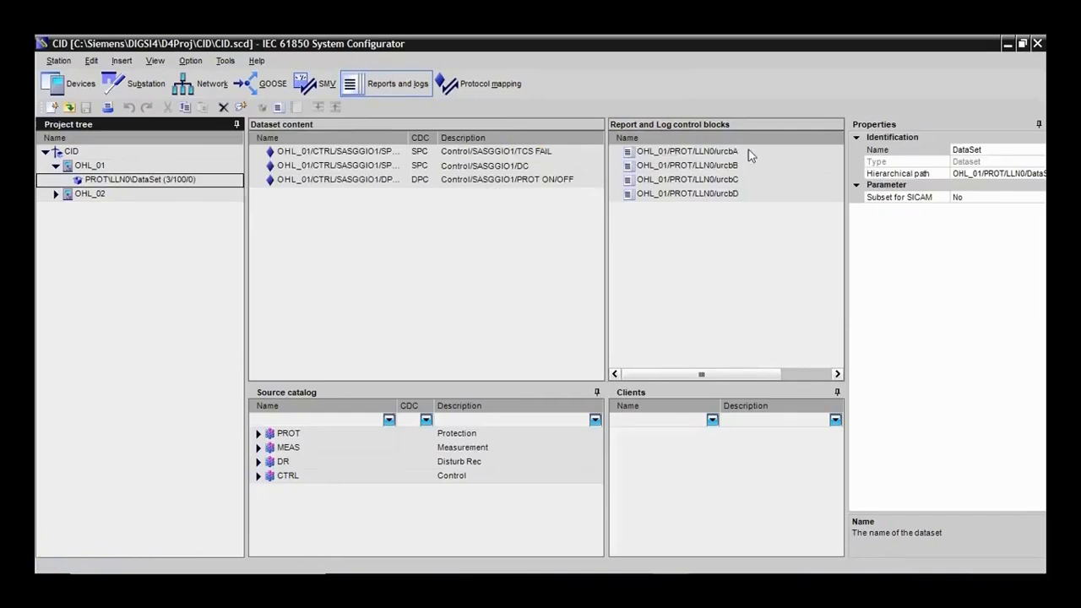
Close the System Configurator, open OHL-RPP-01 offline, and set Differential protection (0112) to Enabled in its device configuration
left_click(1037, 43)
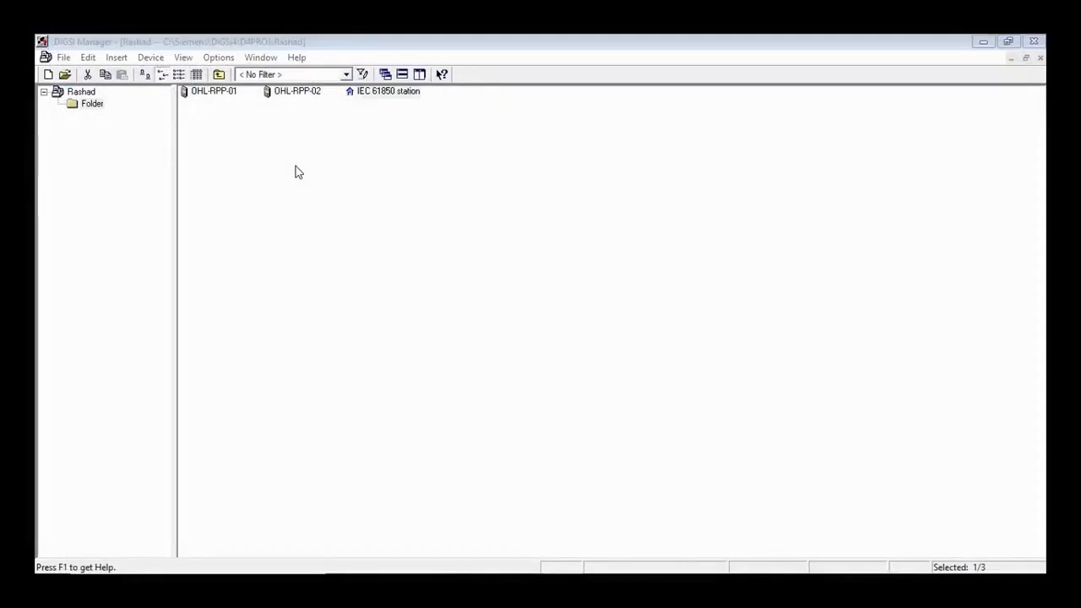
left_click(211, 99)
right_click(214, 98)
left_click(240, 103)
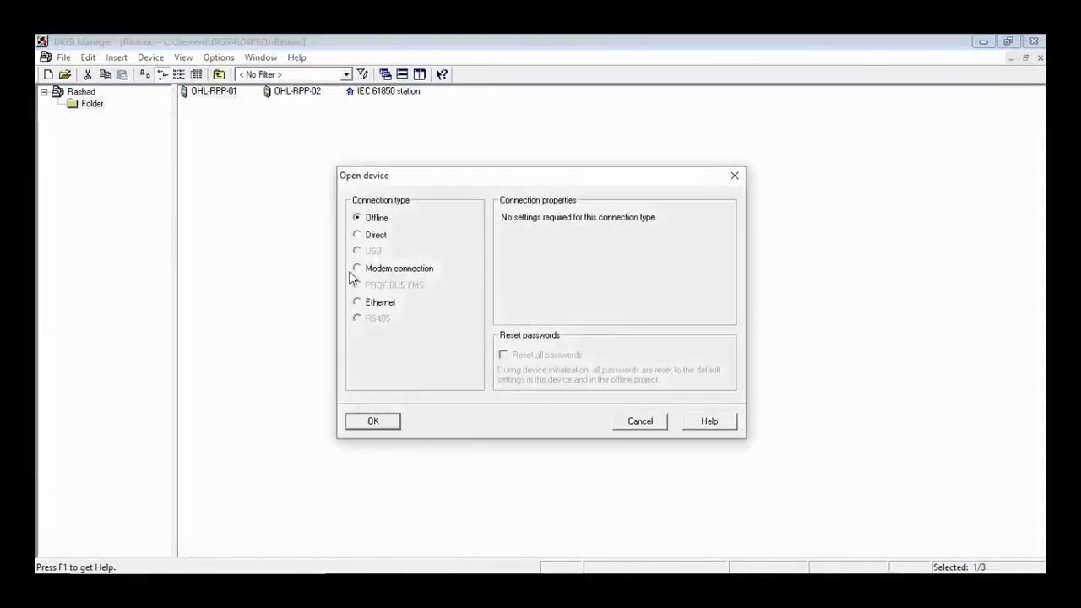
left_click(373, 423)
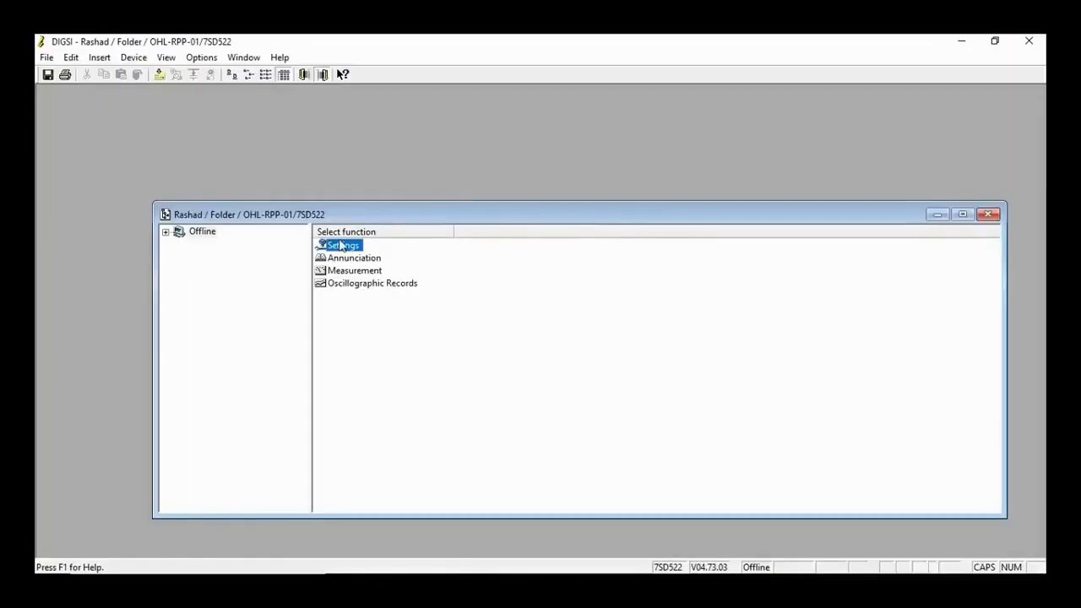
double_click(342, 217)
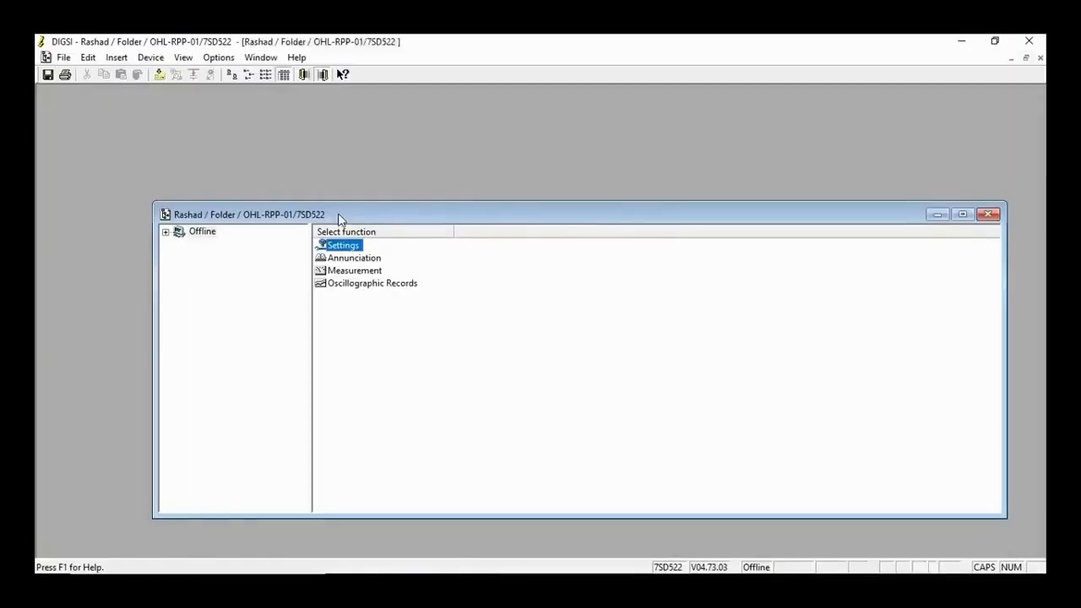
double_click(240, 107)
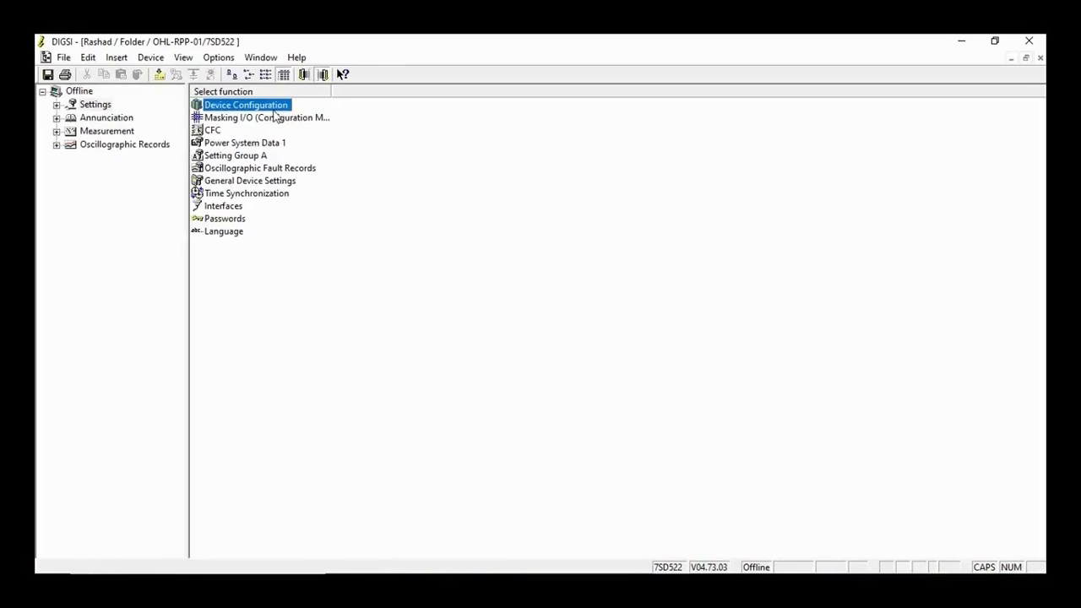
double_click(274, 106)
left_click(593, 224)
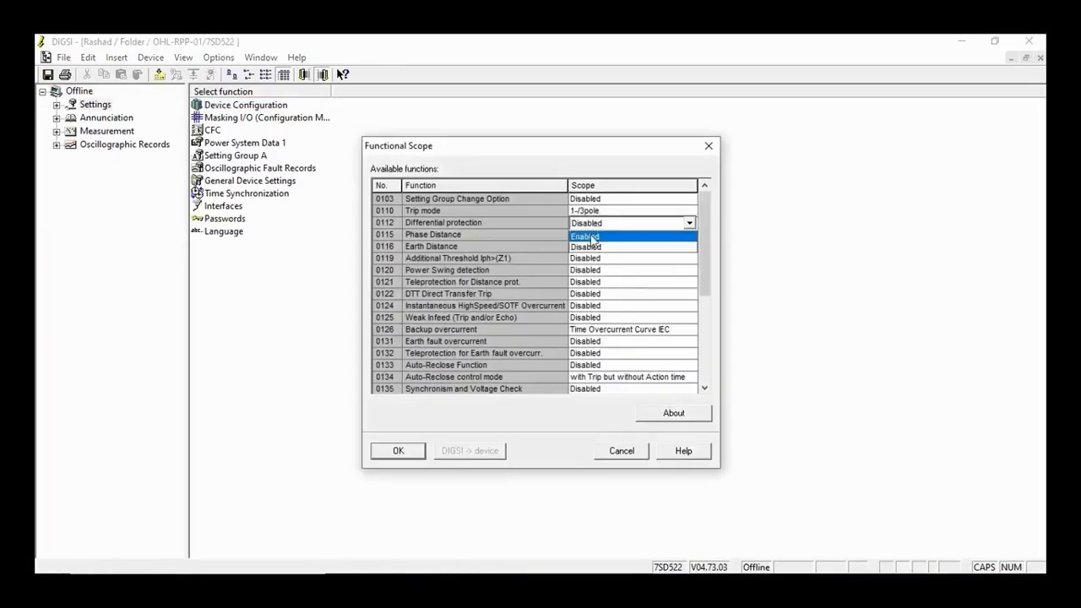
left_click(592, 241)
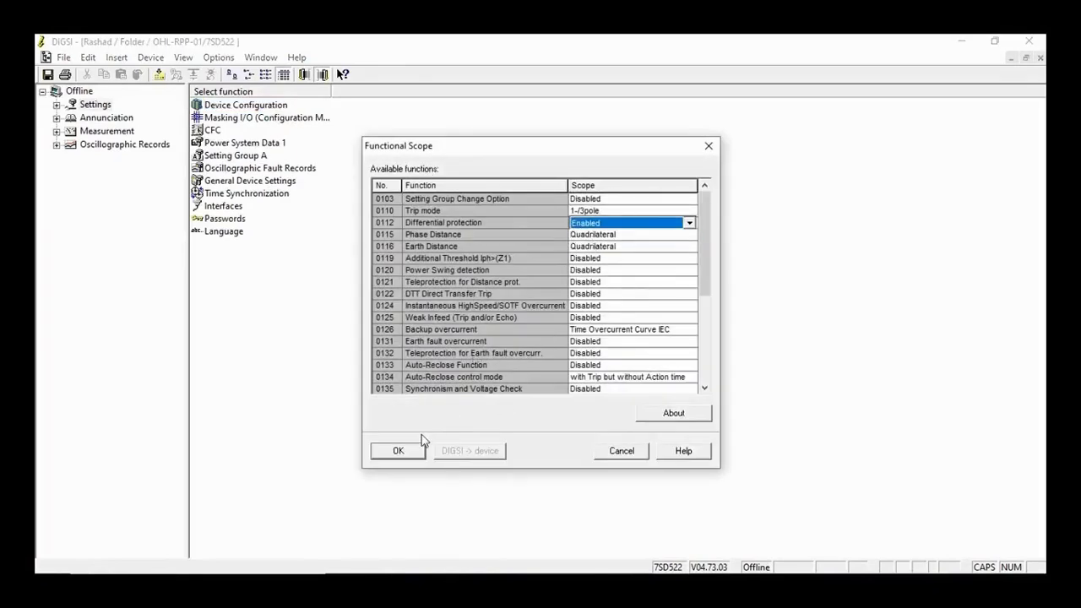
left_click(418, 451)
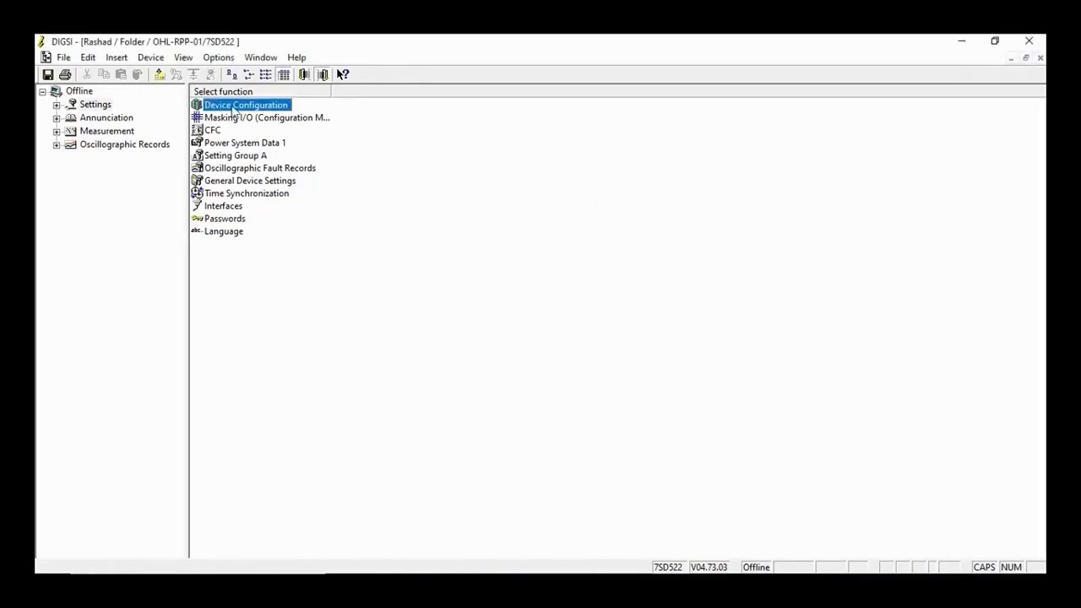
Examine OHL-RPP-01's Setting Group A functions, the differential protection settings and the functional scope
left_click(243, 157)
double_click(242, 157)
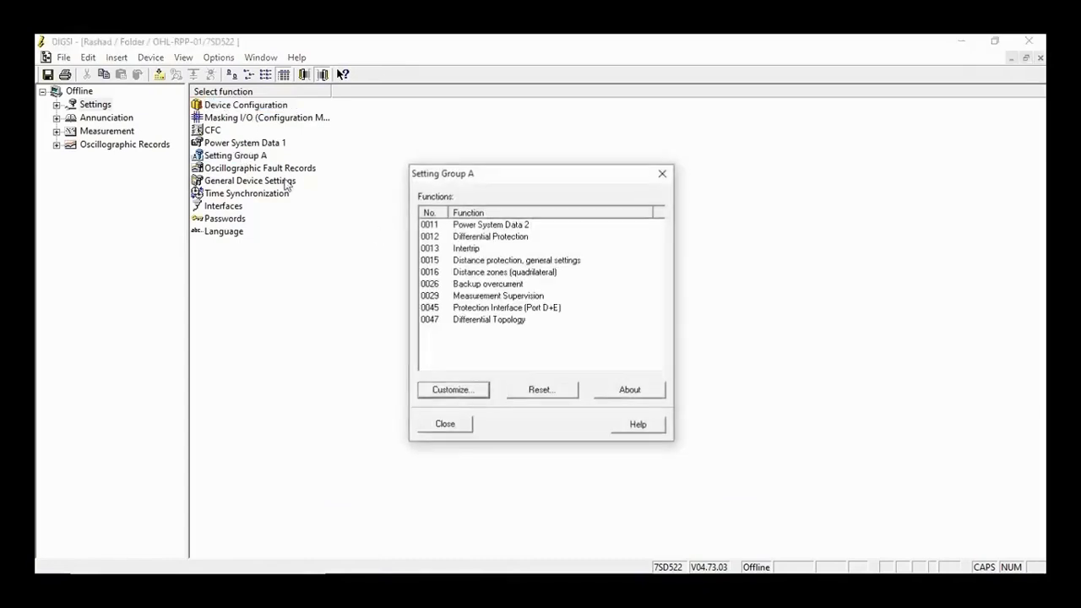
double_click(477, 241)
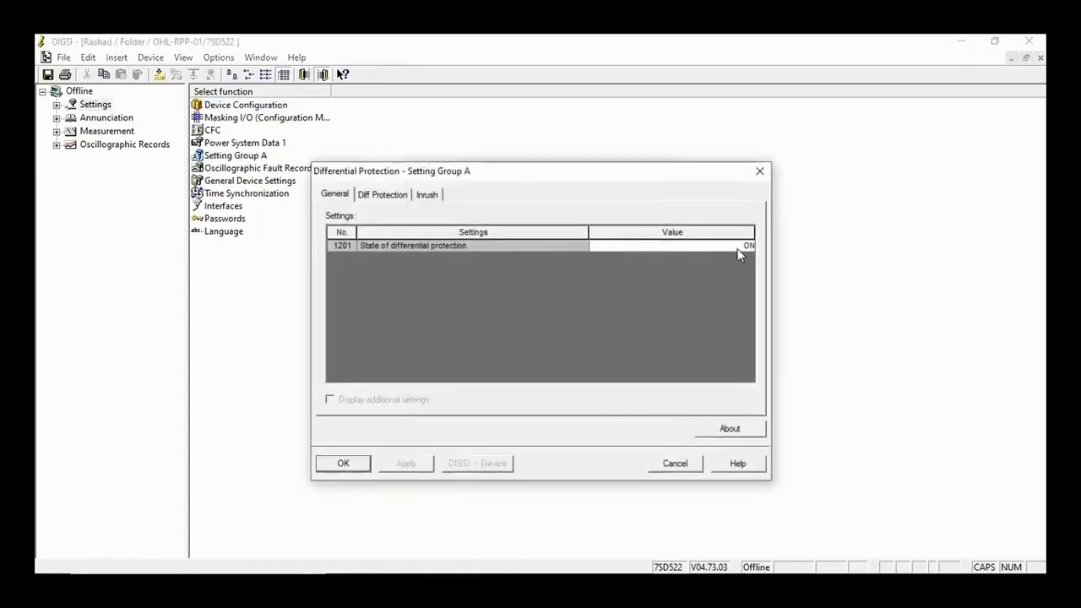
left_click(760, 171)
left_click(663, 176)
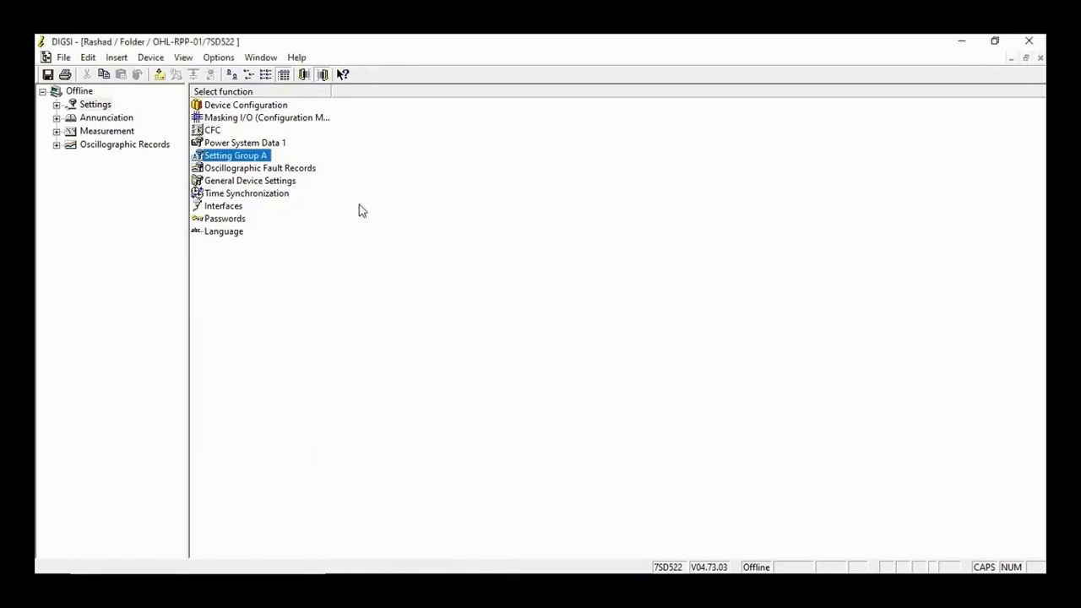
left_click(255, 118)
double_click(254, 106)
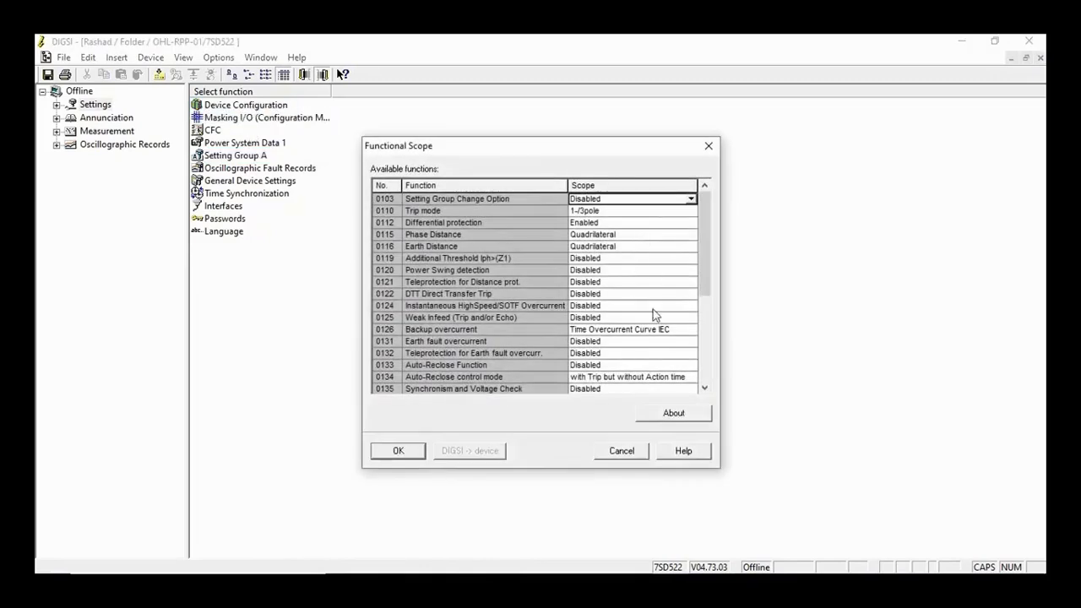
left_click(709, 145)
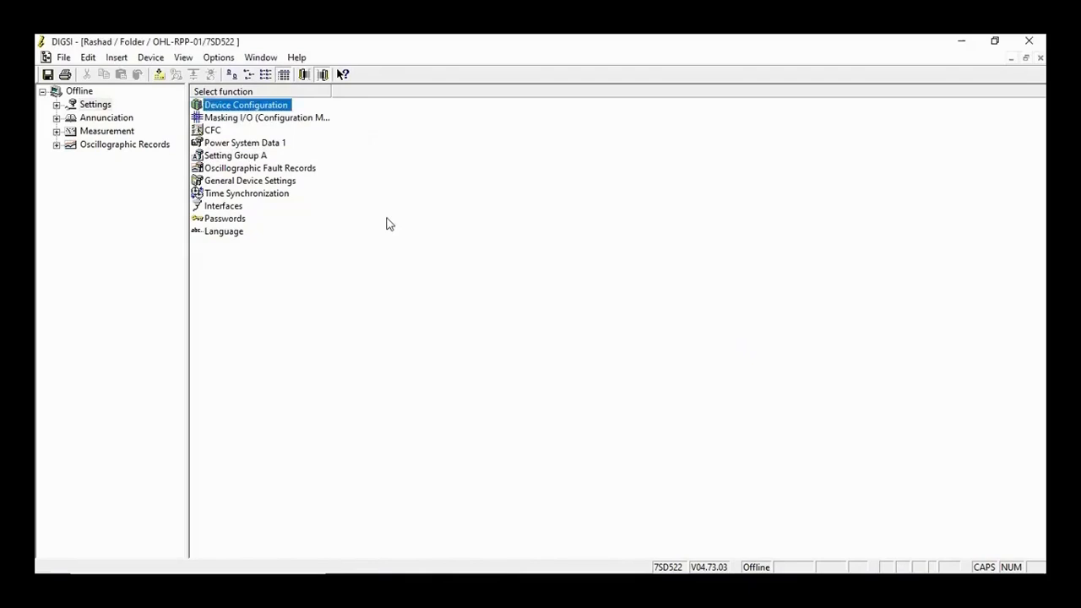
double_click(245, 157)
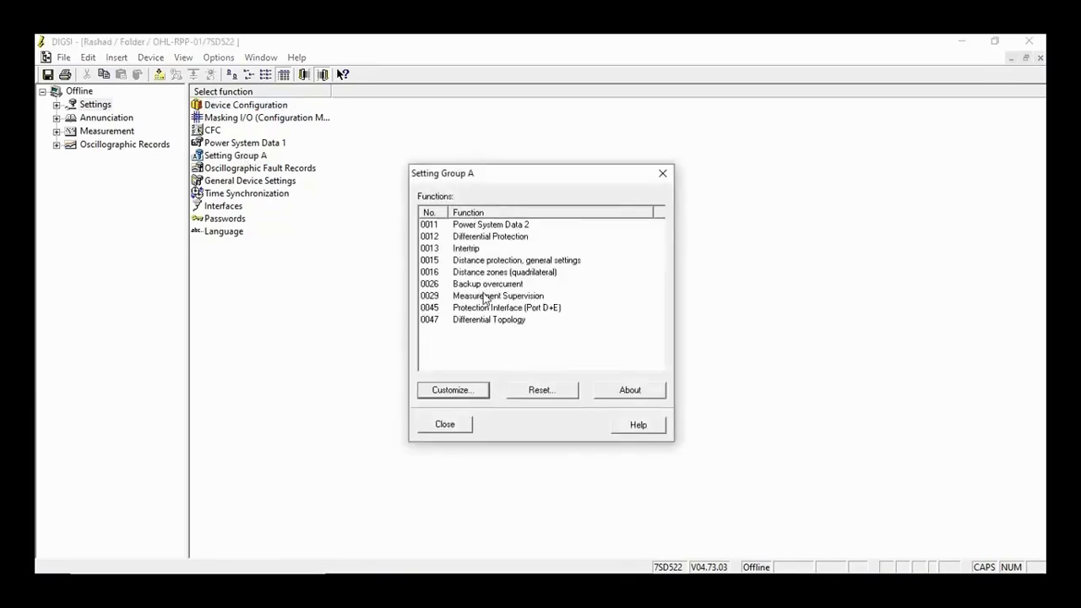
left_click(661, 175)
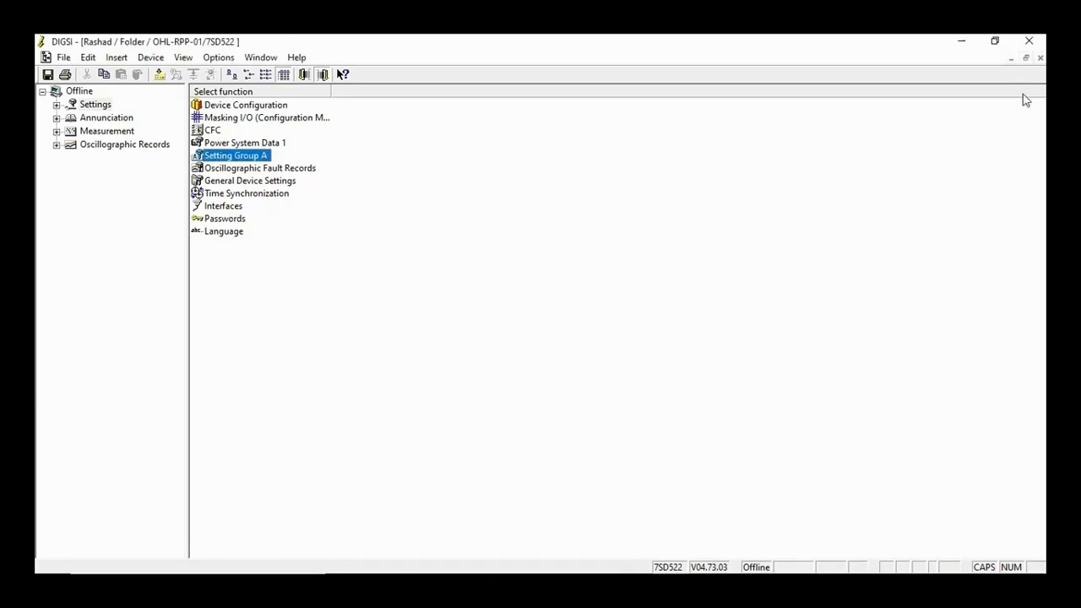
Close device OHL-RPP-01, saving its settings and accepting the changed IEC 61850 parameters
left_click(1040, 60)
left_click(523, 346)
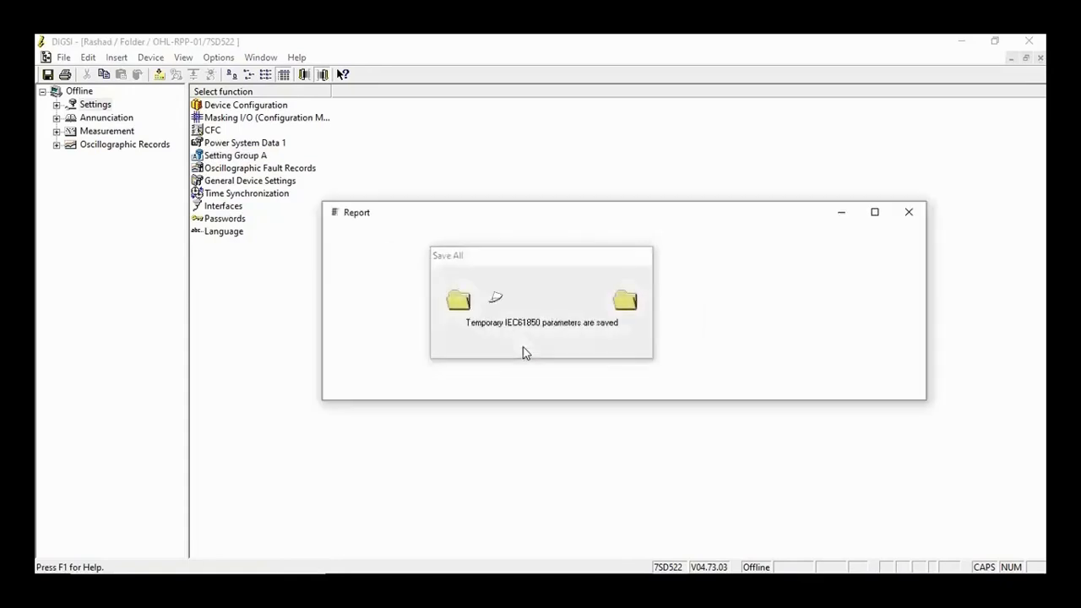
left_click(885, 256)
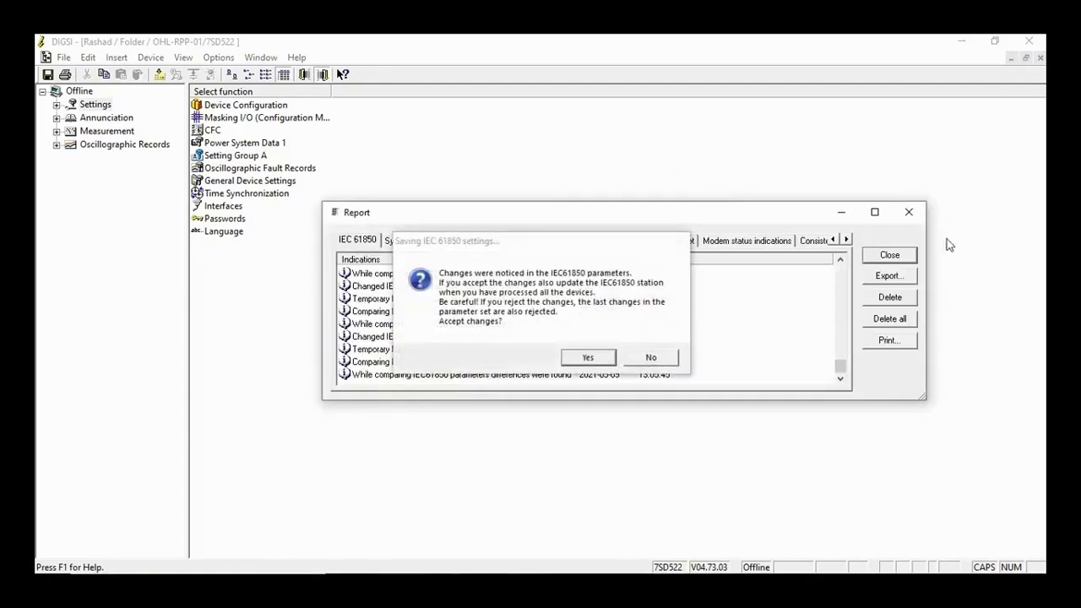
left_click(589, 358)
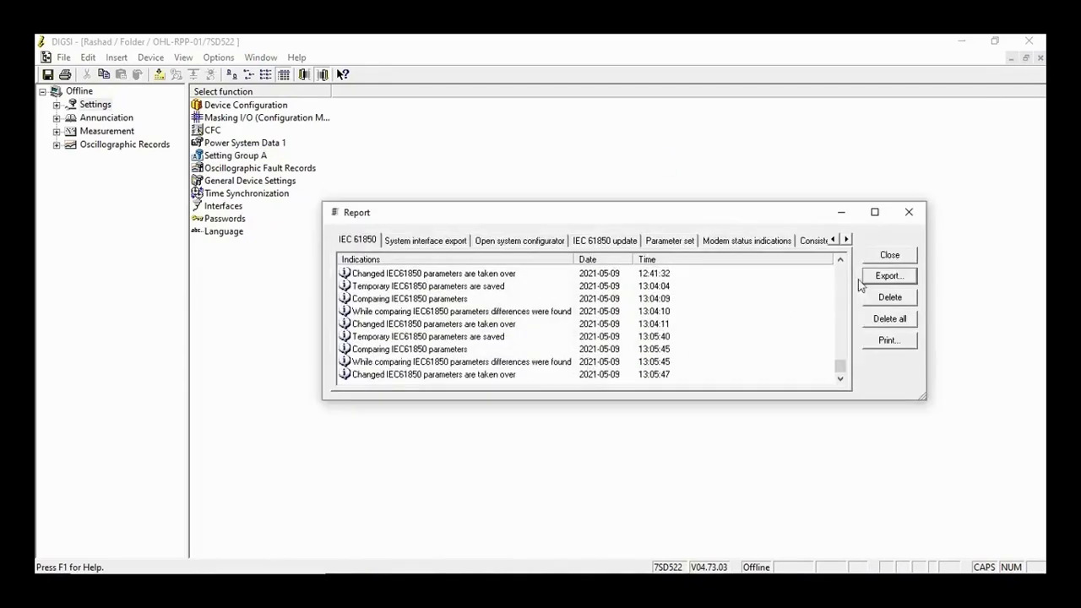
left_click(895, 257)
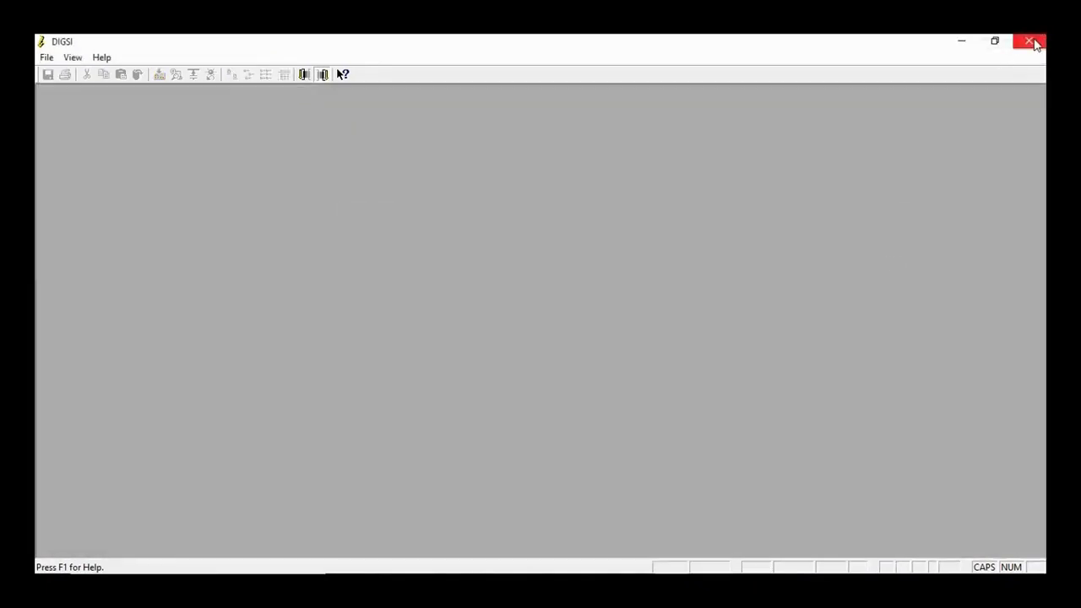
left_click(1030, 40)
Open the IEC 61850 station in the System Configurator and display the content of OHL_01's PROT dataset
left_click(382, 93)
double_click(382, 98)
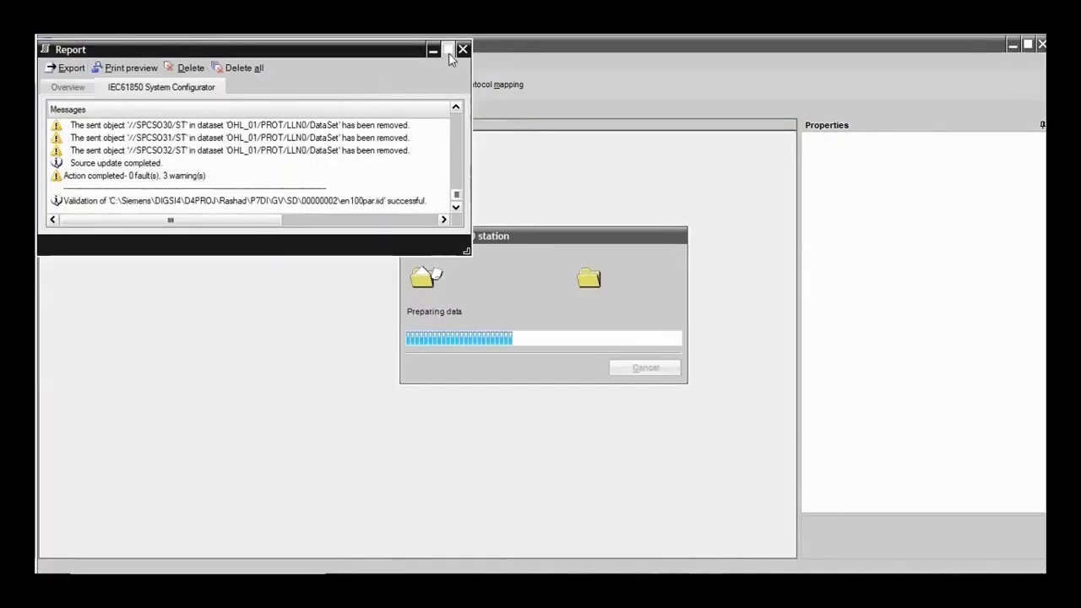
left_click(461, 50)
left_click(85, 166)
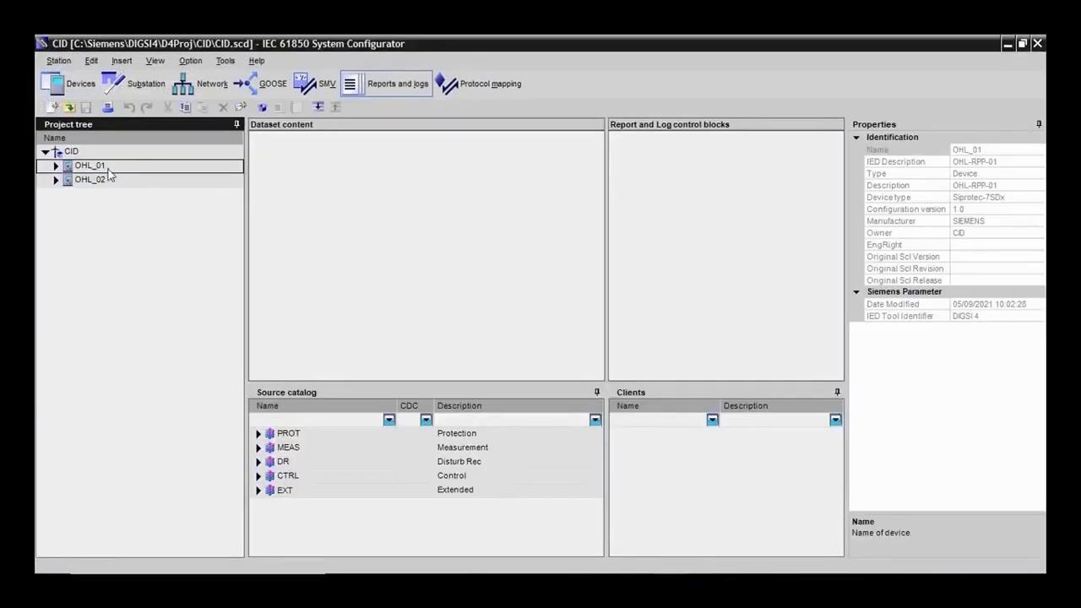
left_click(57, 166)
left_click(84, 179)
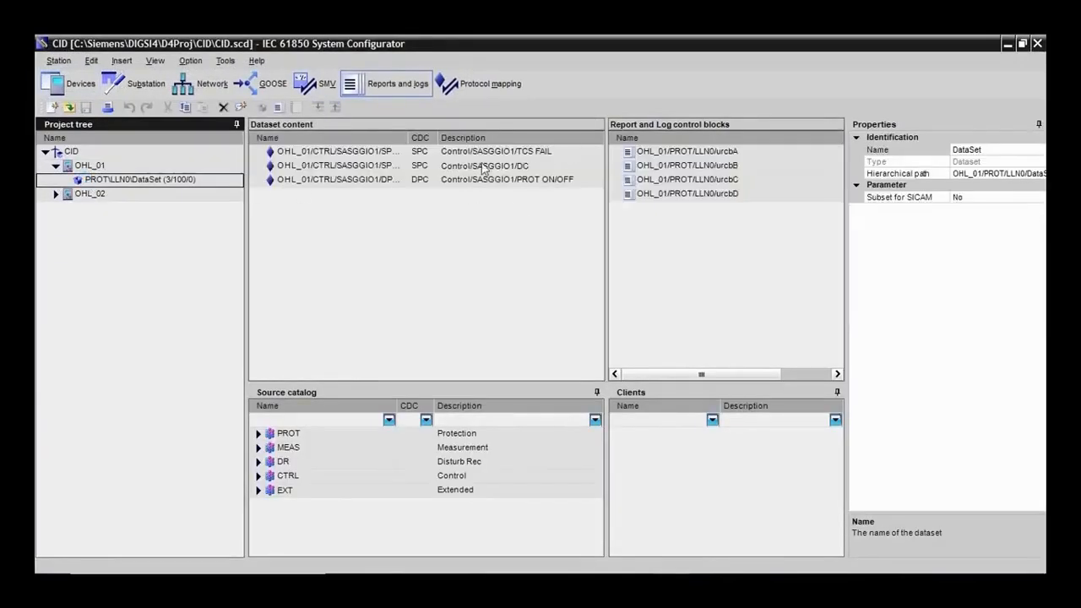
Add SPCSO30, SPCSO31 and SPCSO32 (2nd harmonic detected in phases L1 to L3) from EXT/pdGGIO49 to OHL_01's PROT dataset
double_click(267, 493)
left_click(287, 533)
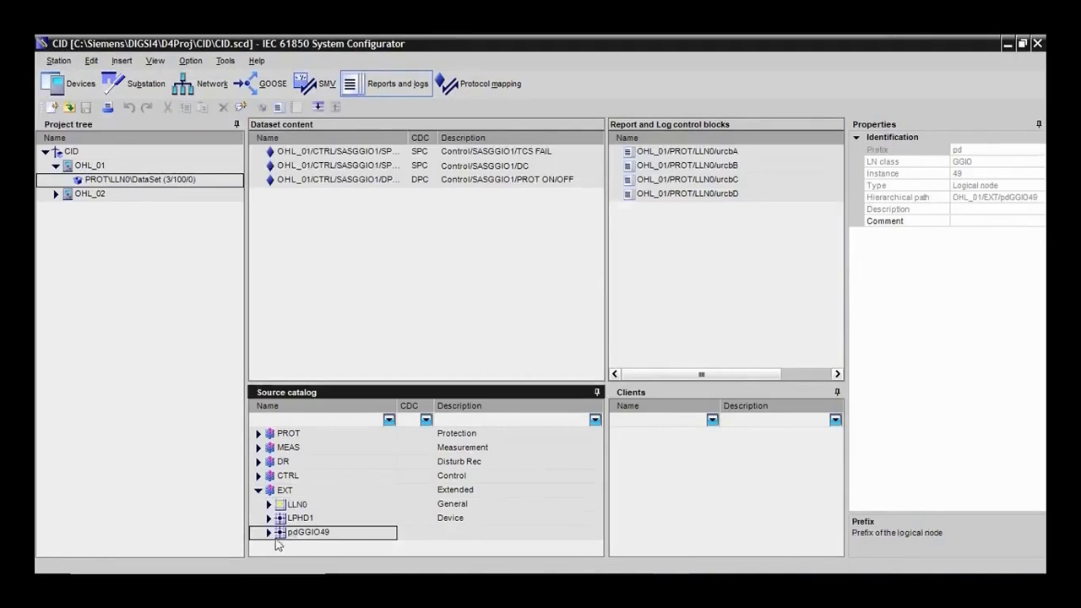
left_click(269, 533)
scroll(405, 511, "down", 1)
left_click(478, 508)
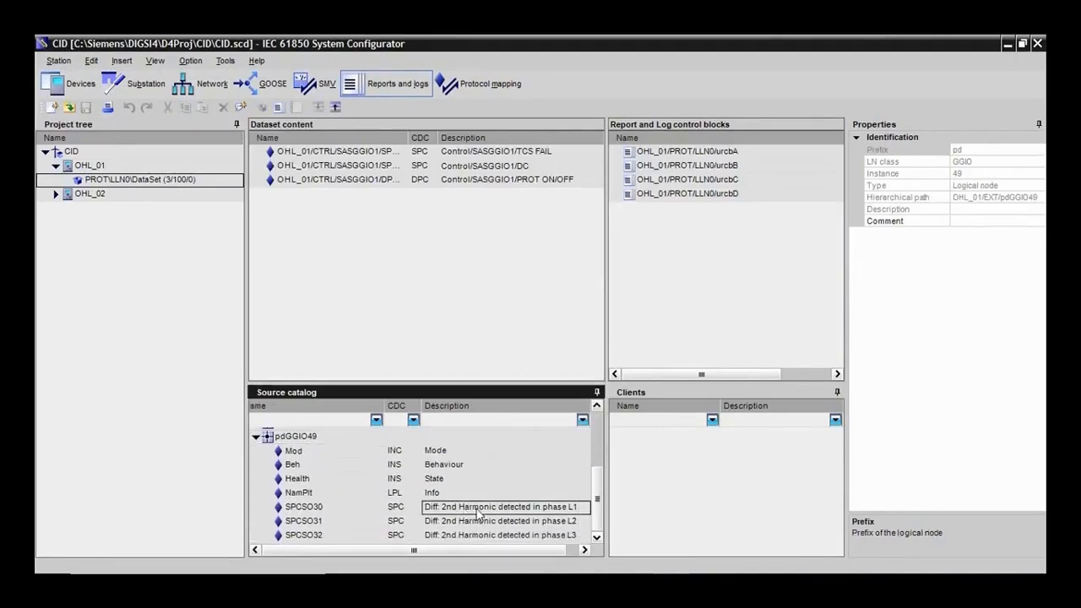
left_click(478, 535, "shift")
left_click_drag(478, 519, 453, 323)
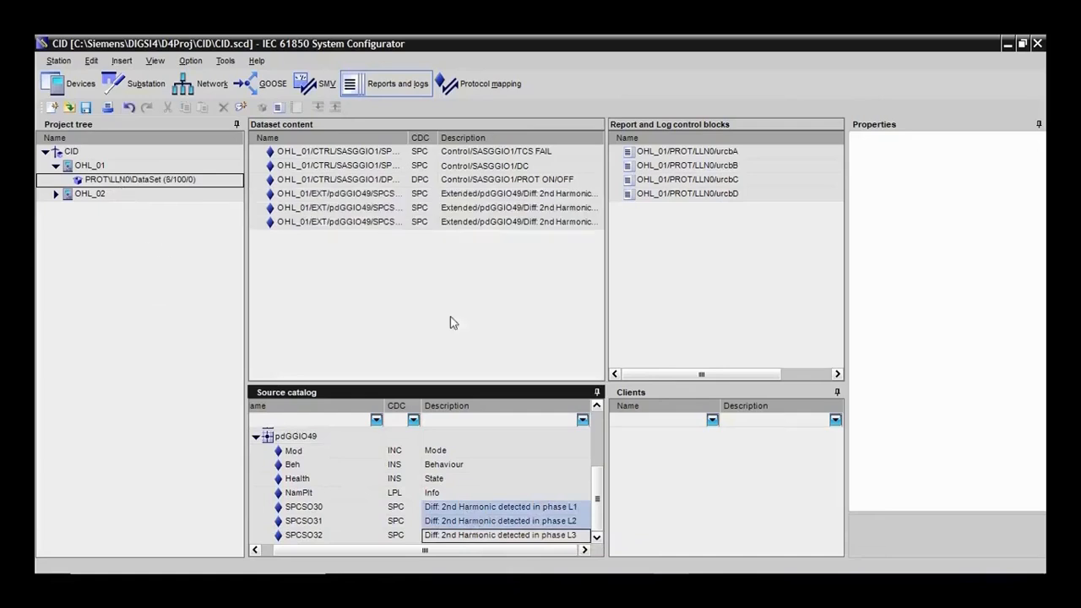
Close the System Configurator, saving the changes to the IEC 61850 station
left_click(1038, 43)
left_click(381, 353)
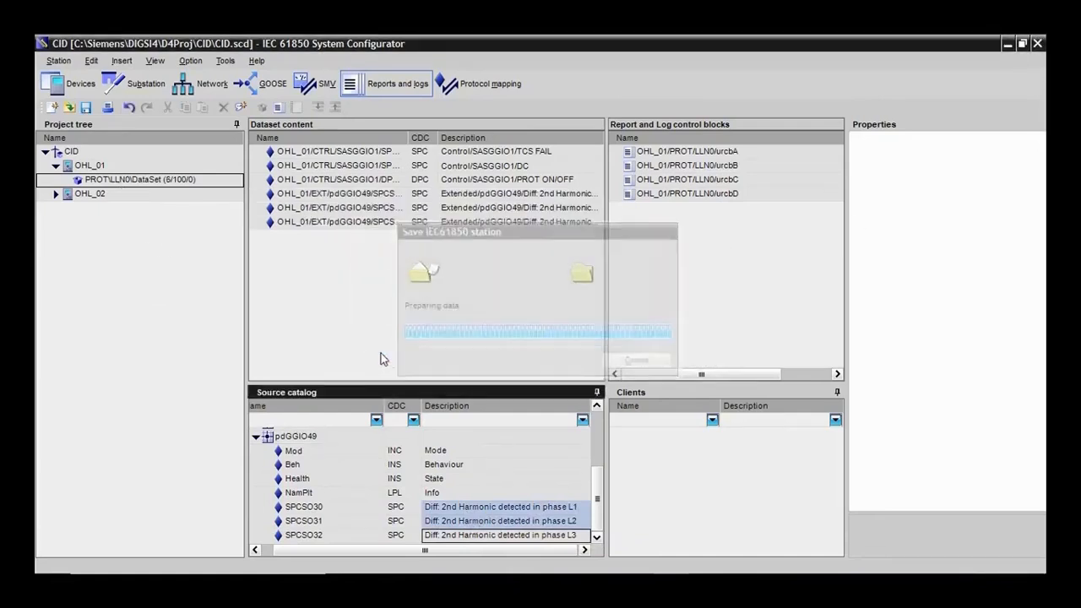
left_click(683, 369)
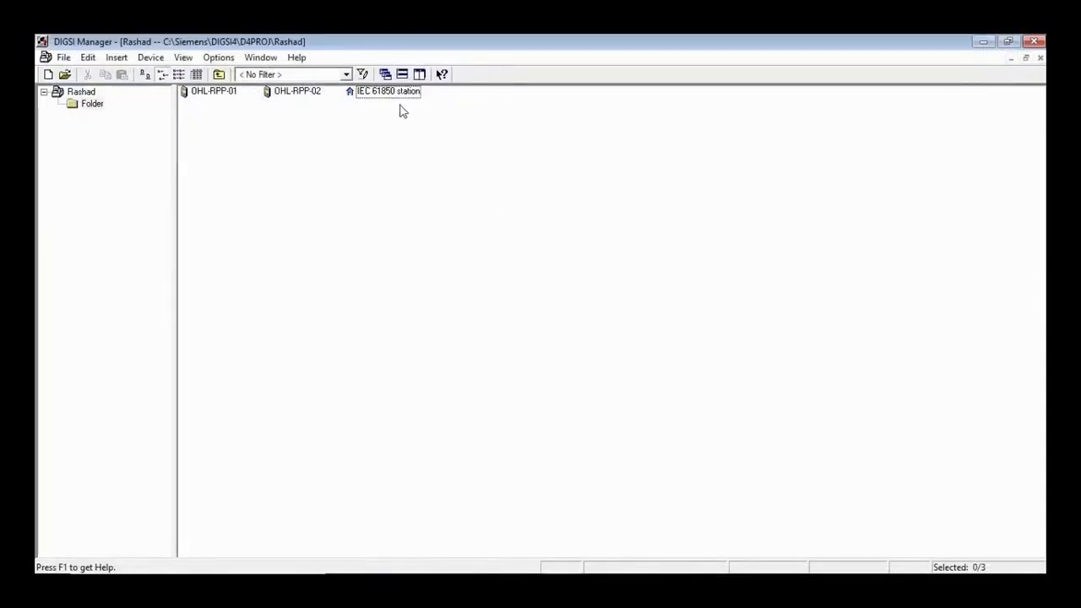
Check the update list of OHL_01 and OHL_02 in the IEC 61850 station's properties, leaving it without changes
right_click(399, 103)
left_click(441, 263)
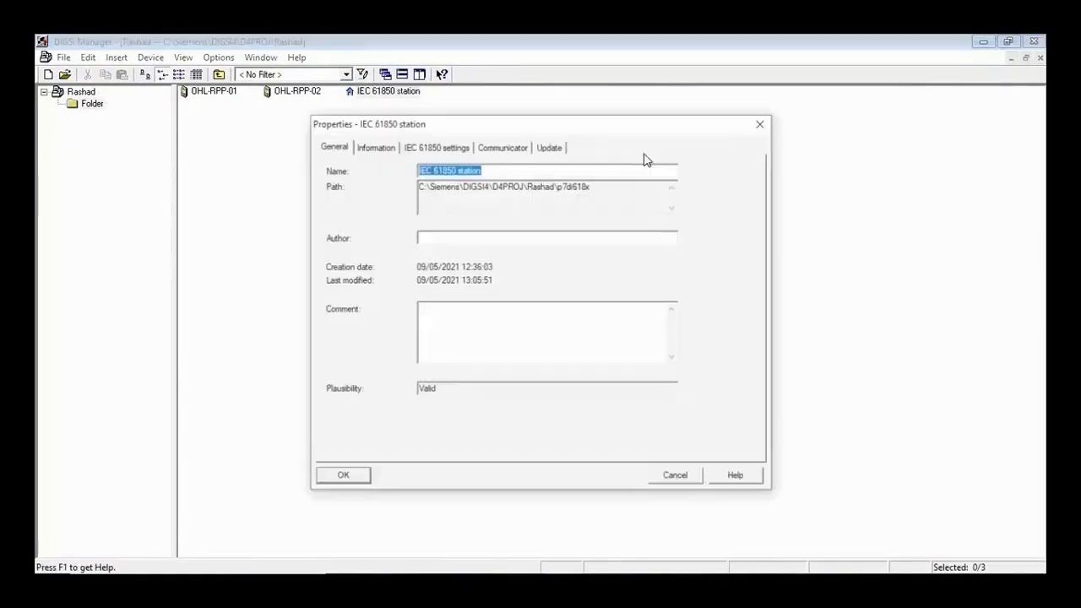
left_click(557, 147)
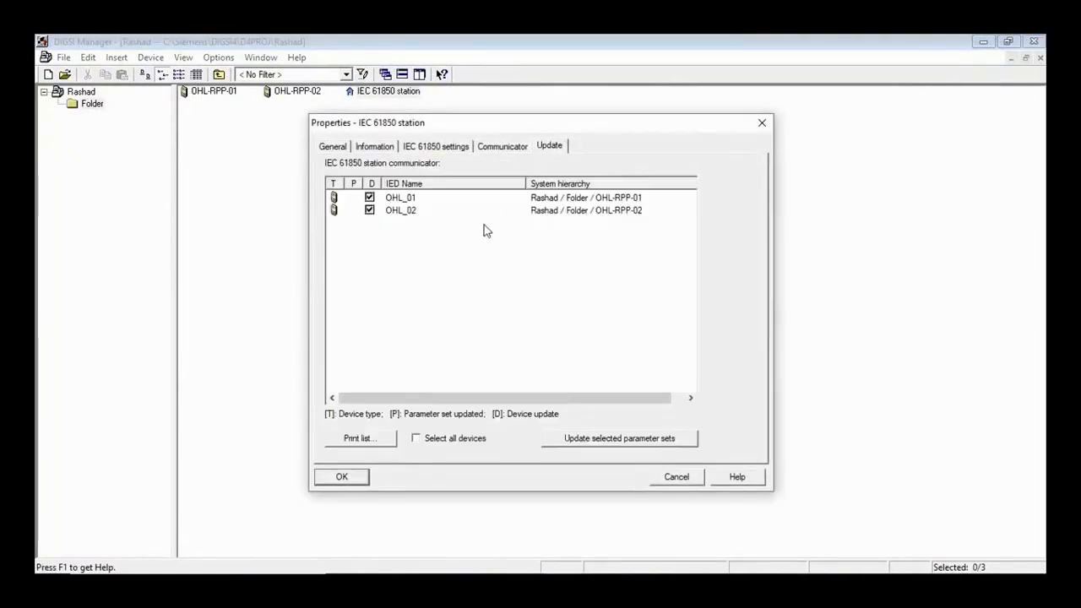
left_click(677, 476)
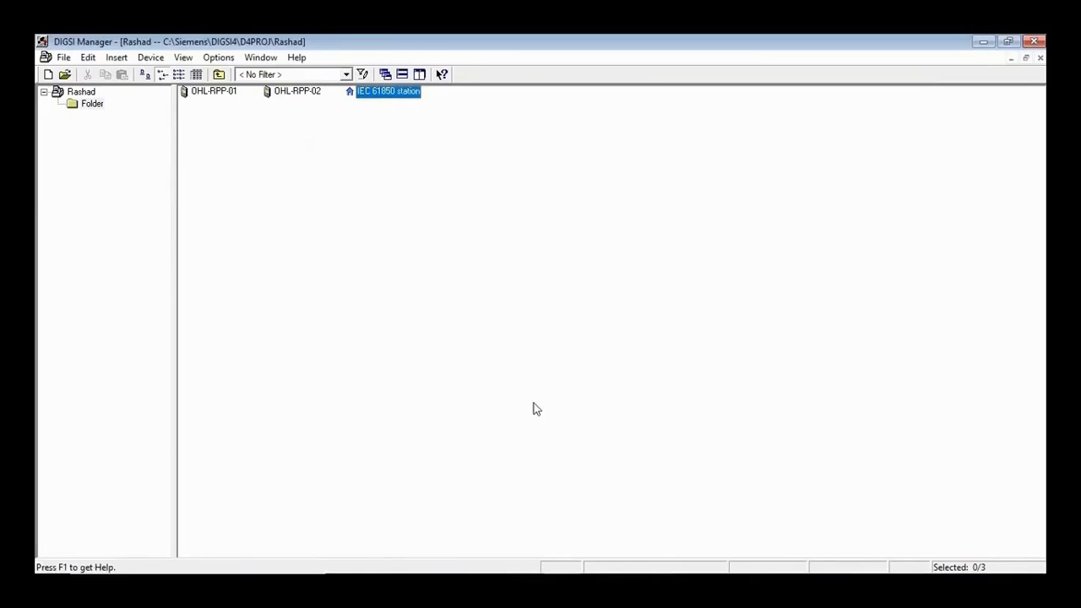
Preview exporting OHL-RPP-01 as an IEC 61850 device description (.cid) named OHL-RPP-01.cid, and cancel the export
right_click(202, 94)
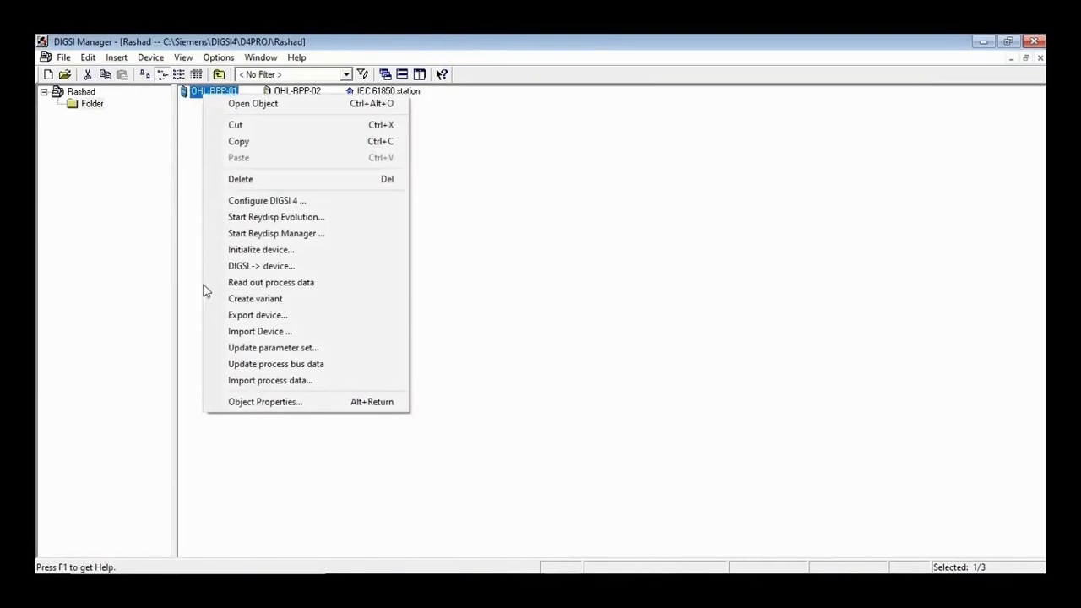
left_click(242, 315)
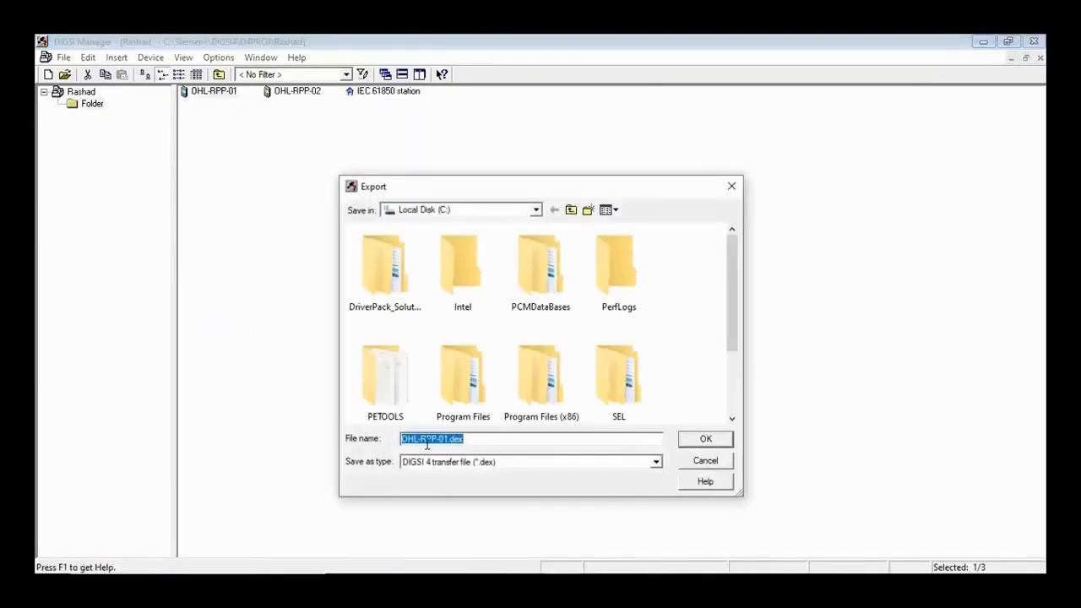
left_click(506, 466)
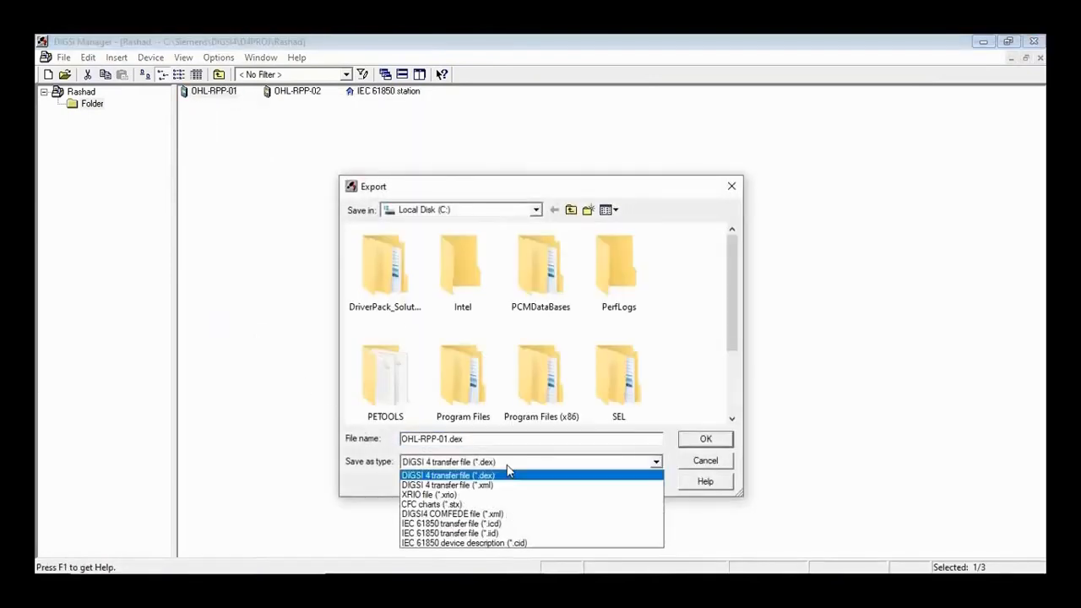
left_click(537, 543)
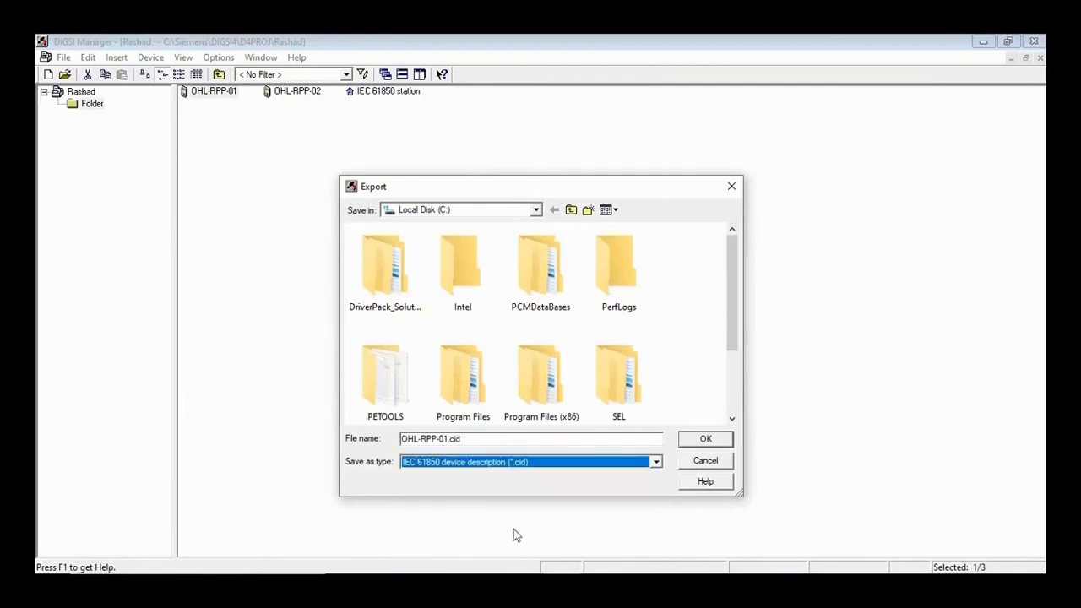
left_click(708, 467)
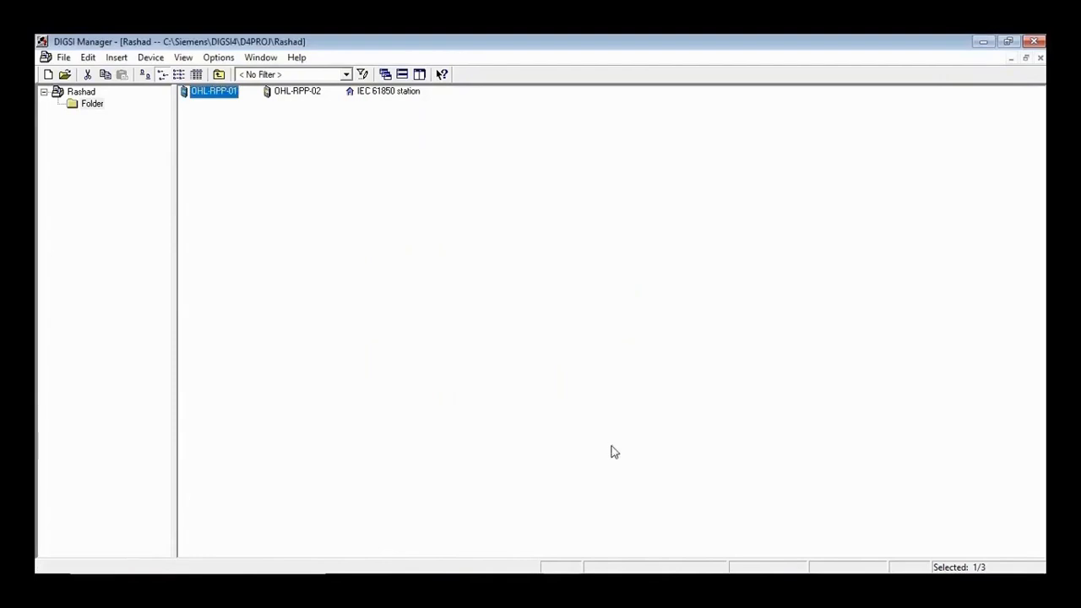
Open the IEC 61850 station in the System Configurator, preview its Station (SCD) export settings without exporting, and close the configurator
right_click(385, 97)
double_click(377, 96)
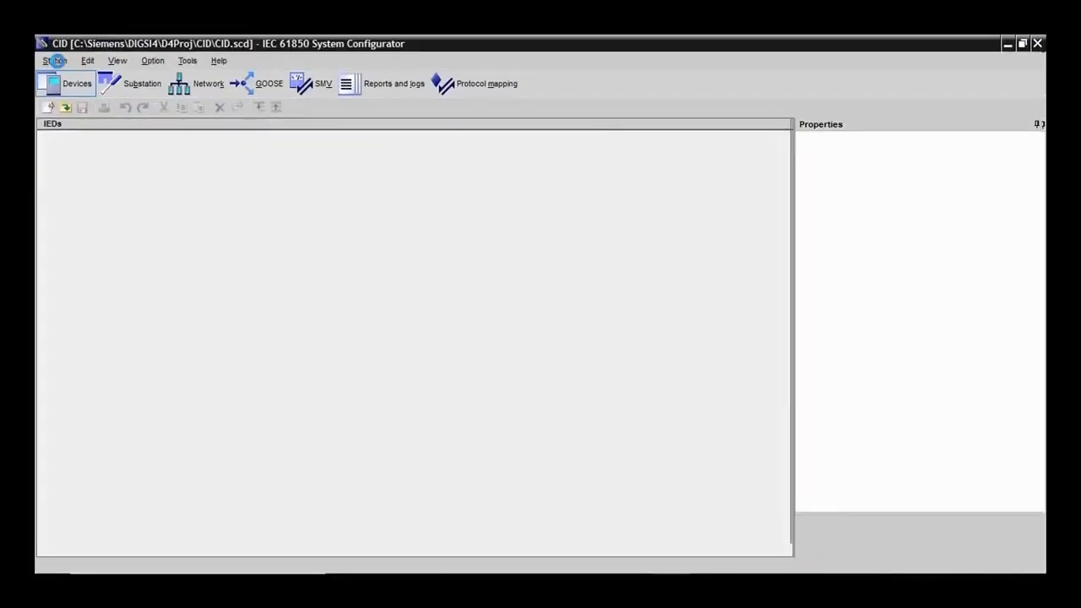
left_click(54, 61)
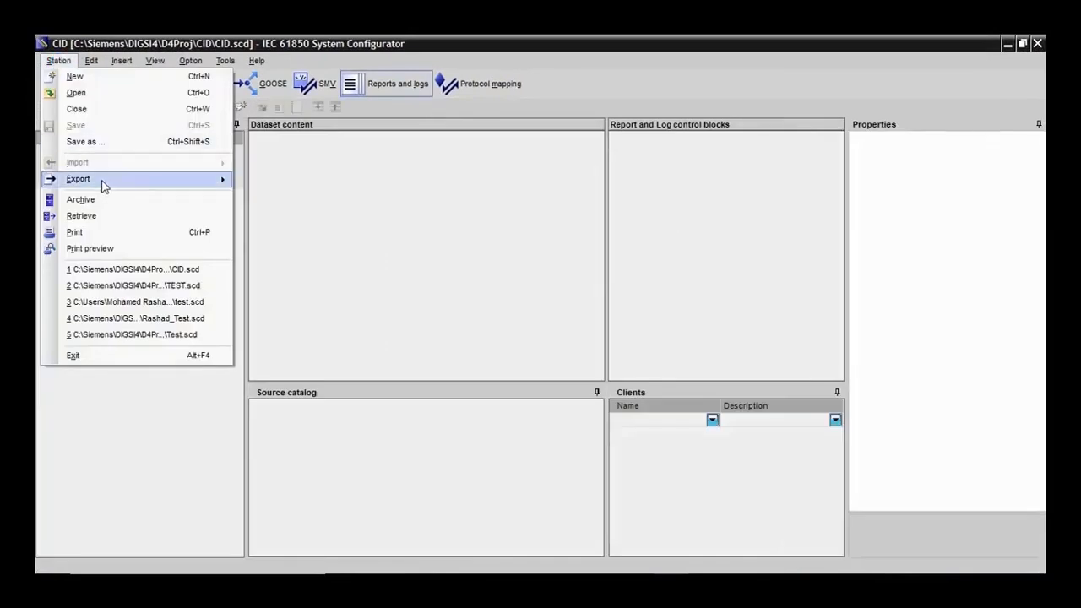
mouse_move(104, 184)
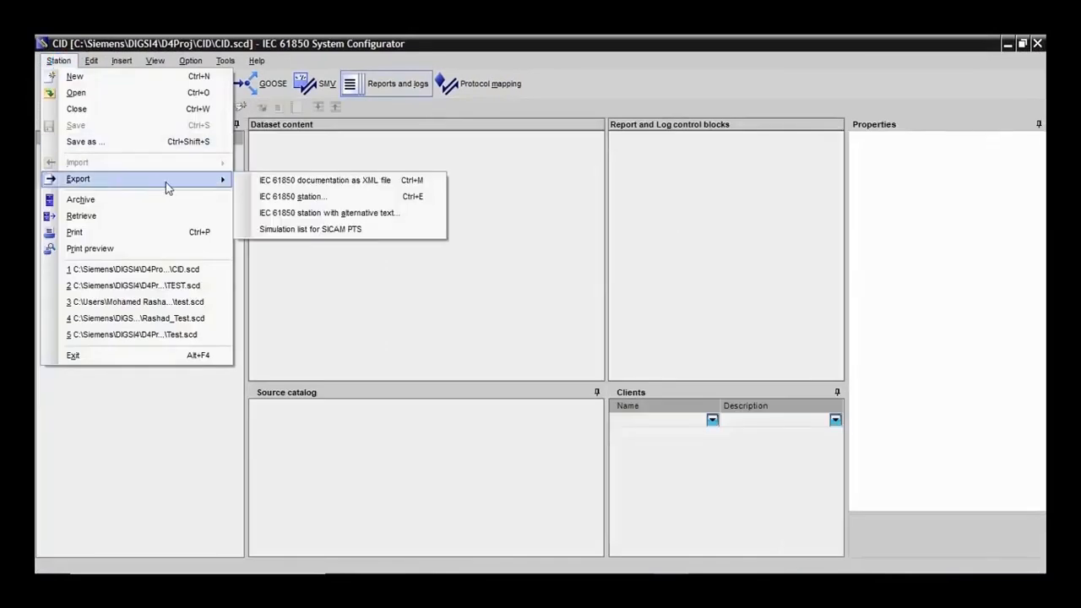
left_click(275, 200)
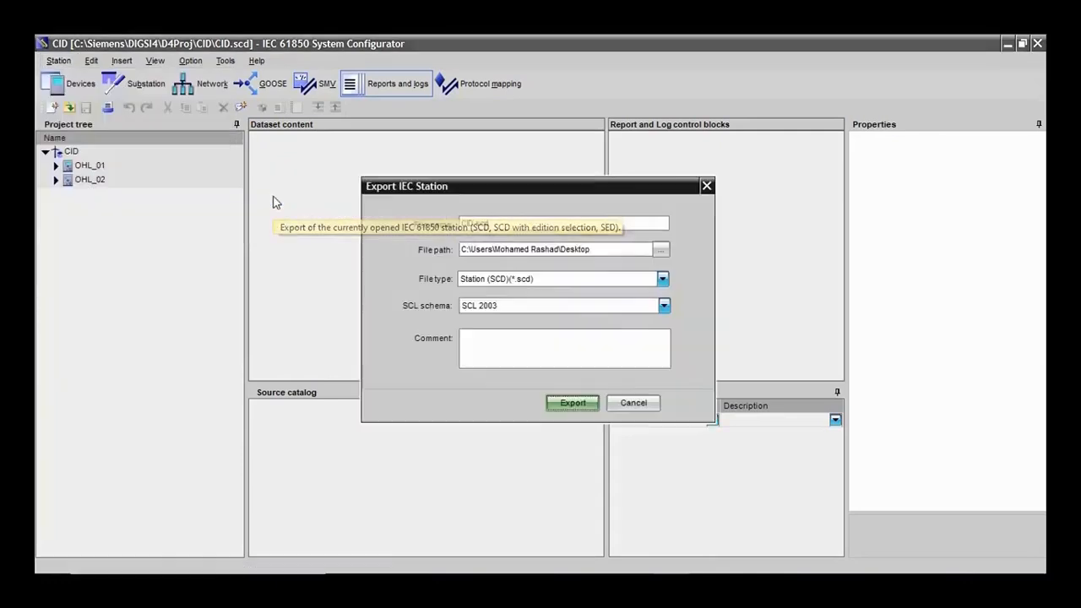
left_click(632, 403)
left_click(1037, 43)
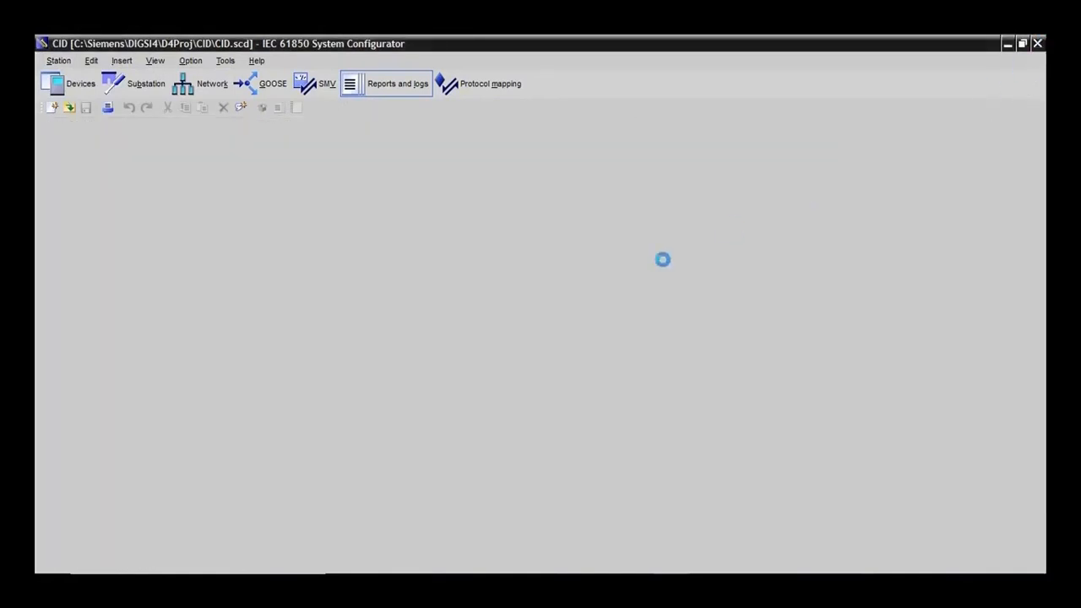
left_click(486, 221)
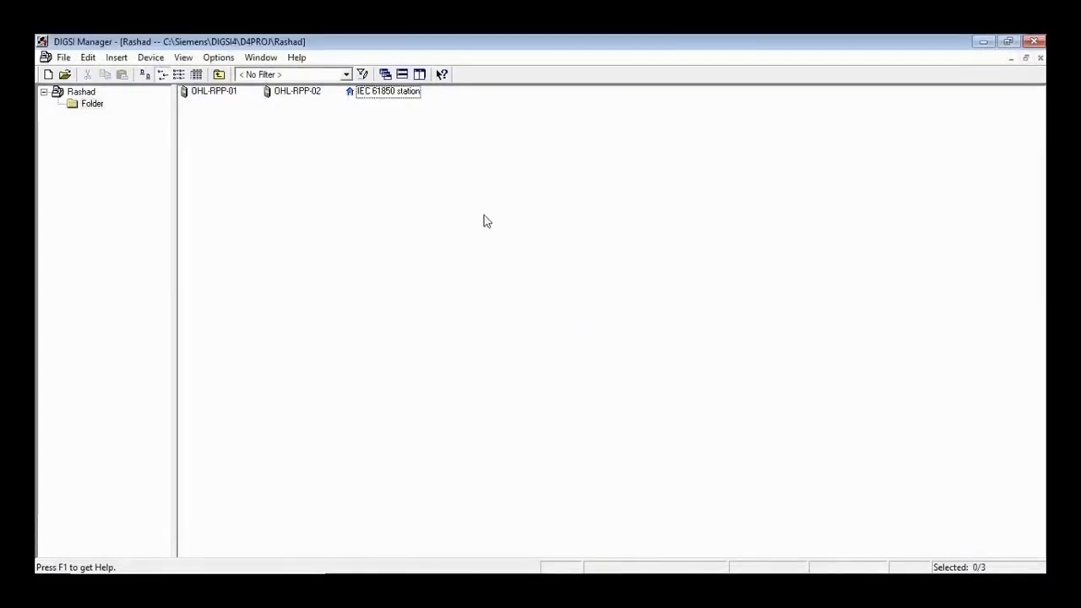